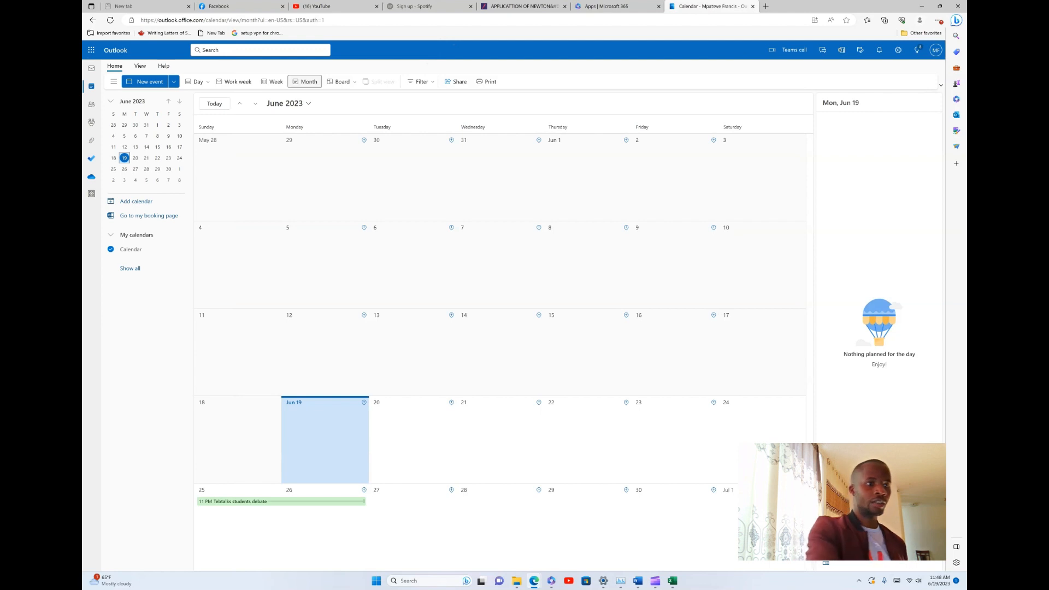
Open the Outlook app launcher to show the Microsoft 365 apps and recent documents
click(91, 49)
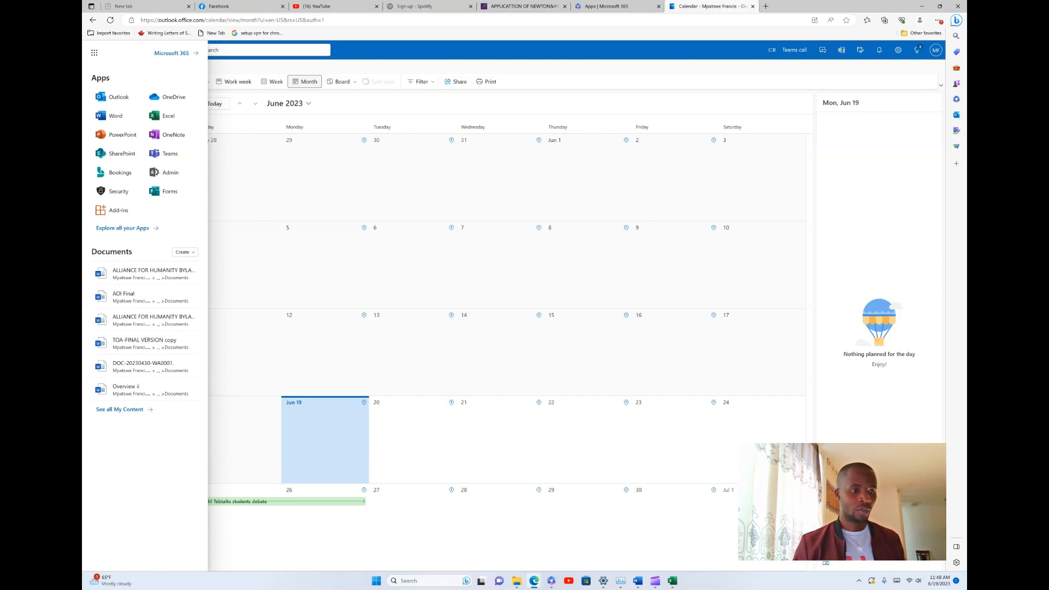
Go to the Microsoft 365 Apps page and launch Forms
click(148, 229)
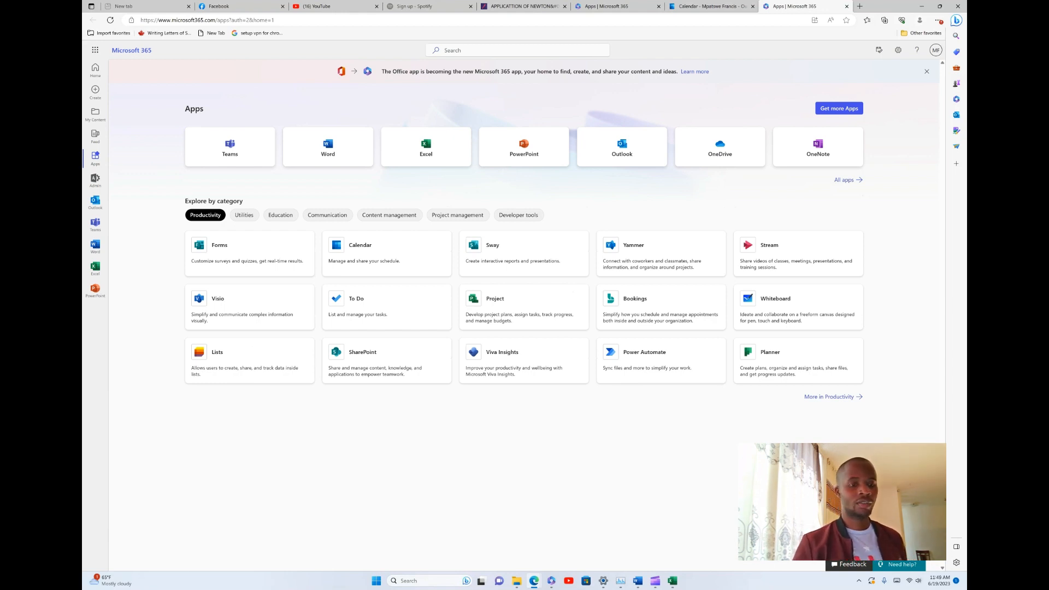
click(270, 244)
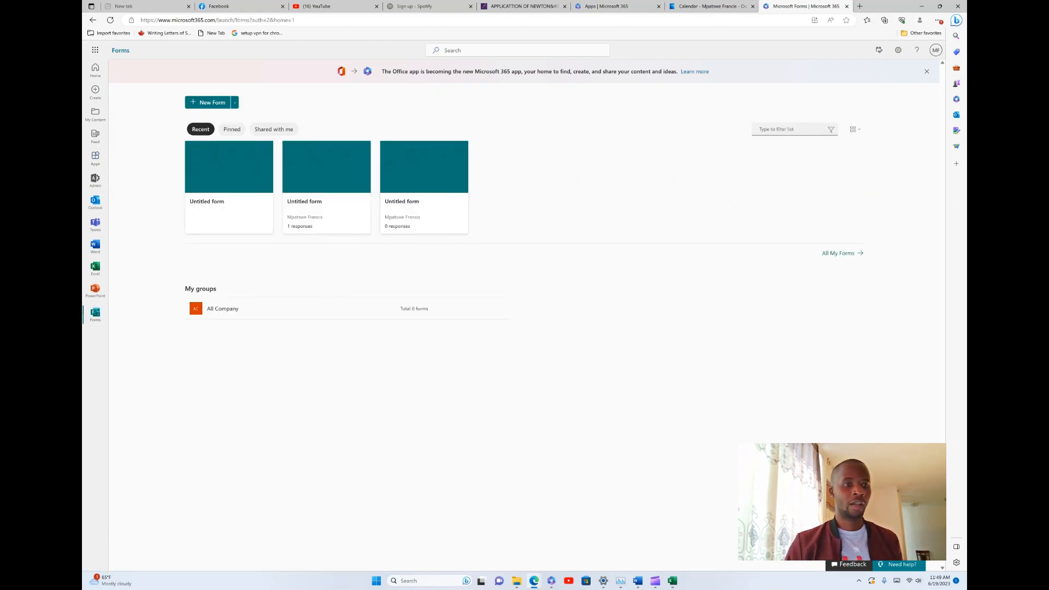
Create a new blank form titled 'LIST OF STUDENTS AND THEIR SCORES', fixing a typo
click(211, 102)
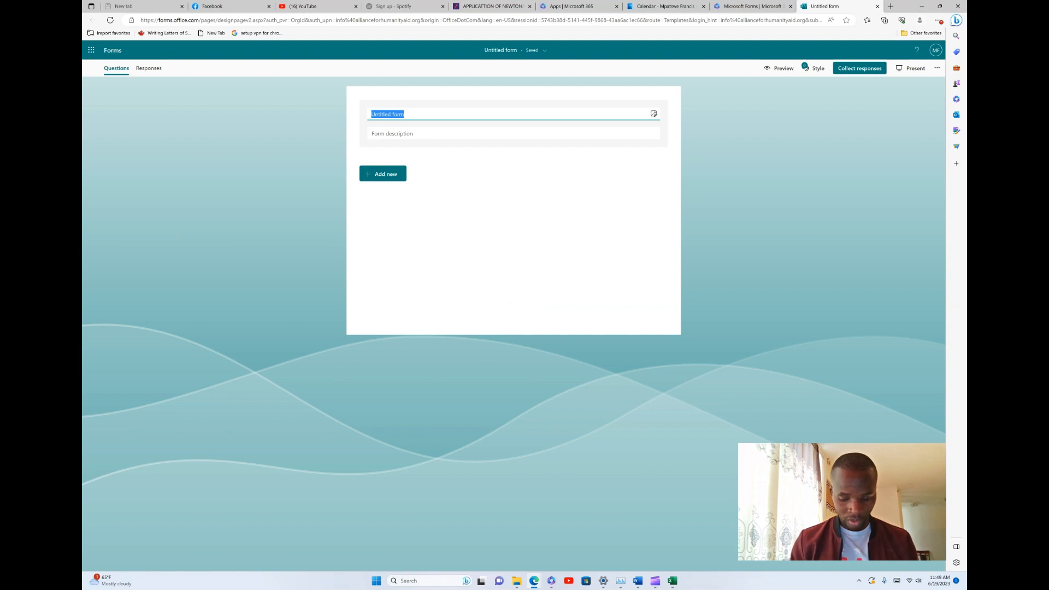
text(LIS)
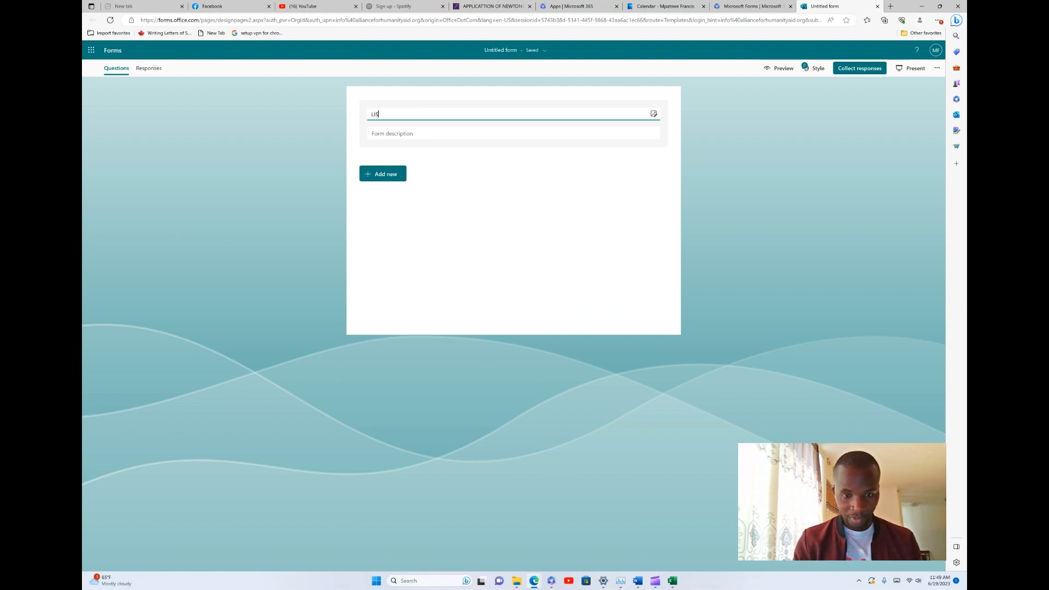
text(T OF)
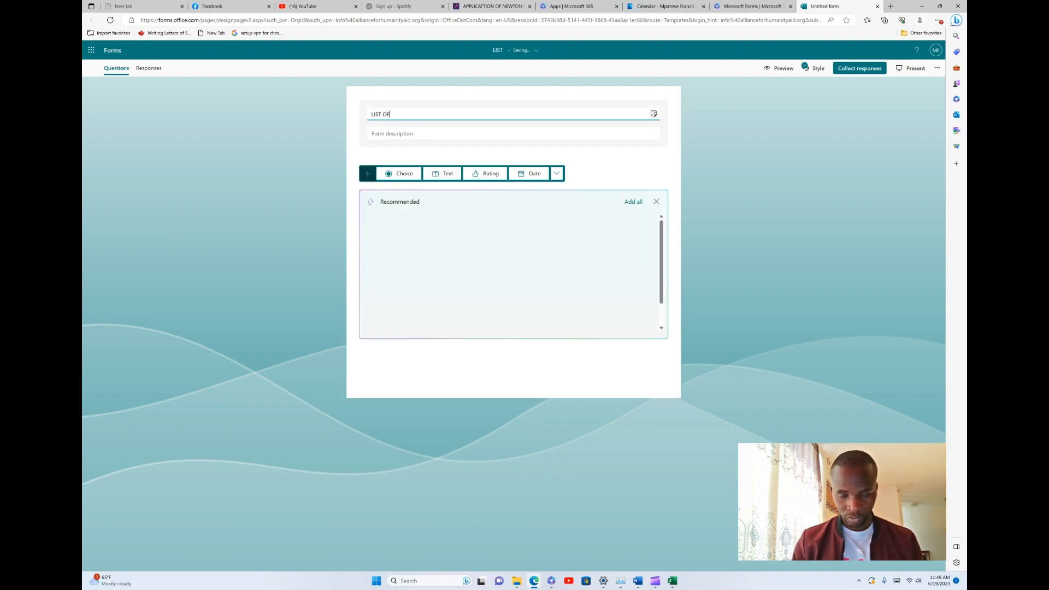
text( STU)
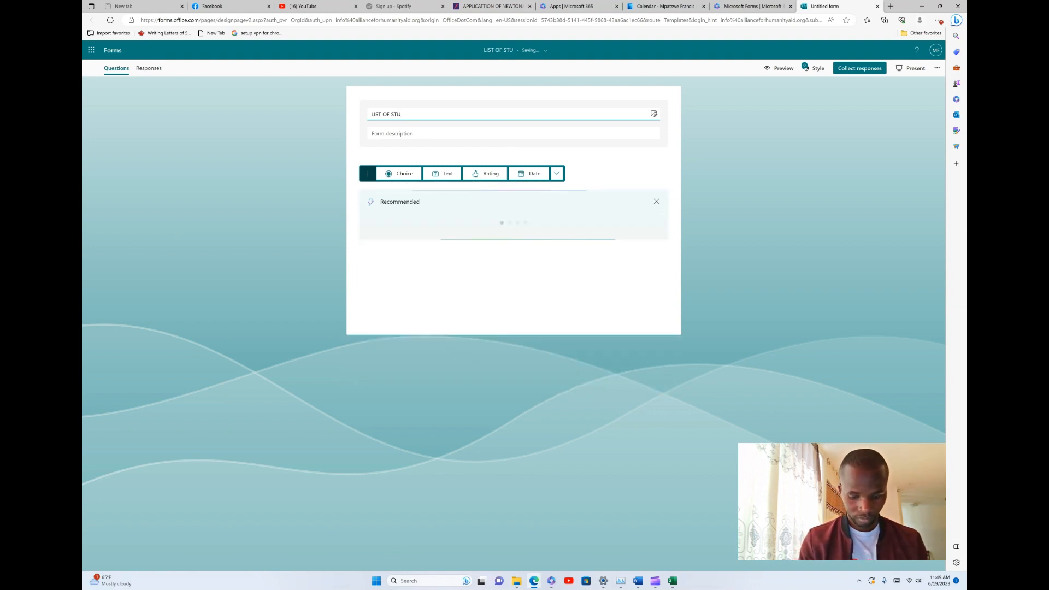
text(DES)
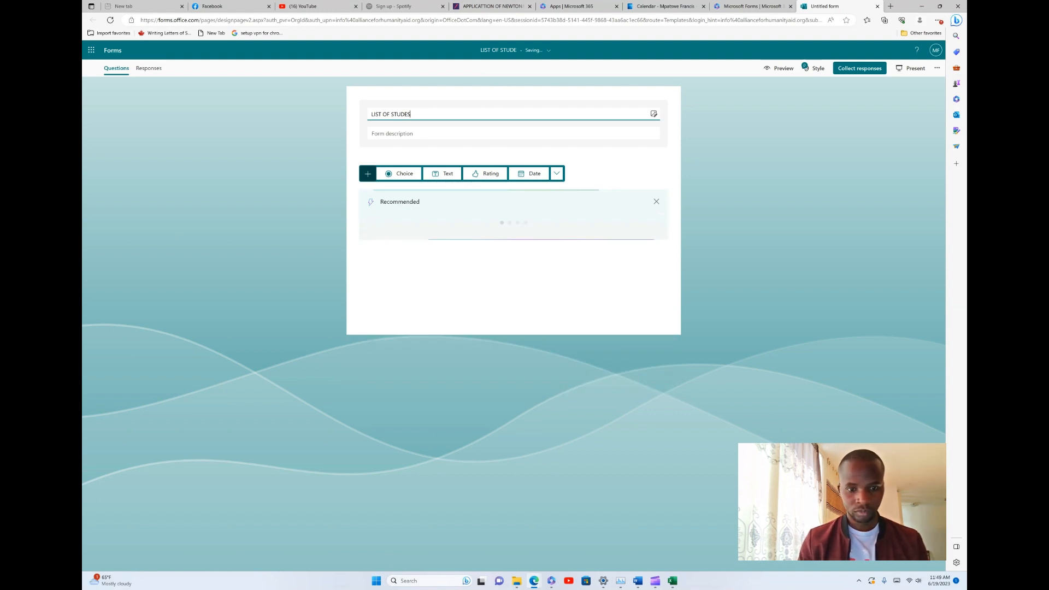
key(BackSpace)
text(N)
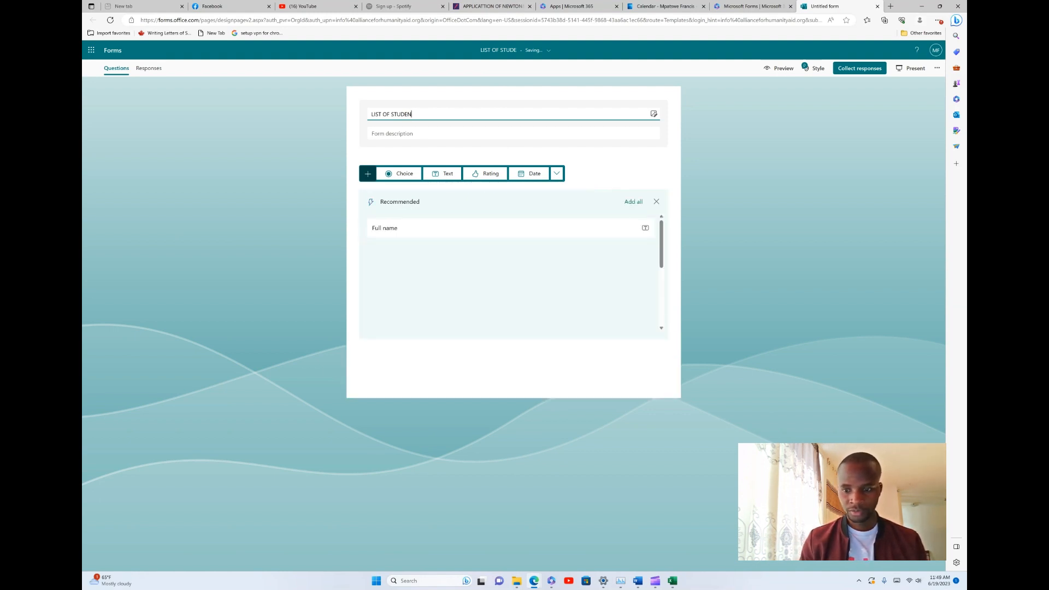
text(TS A)
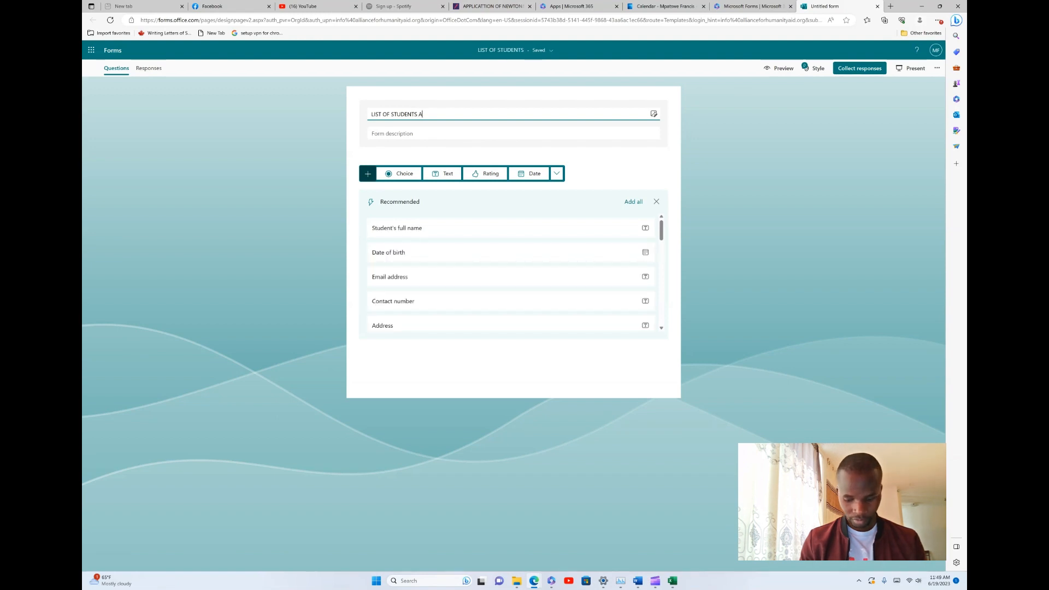
text(ND)
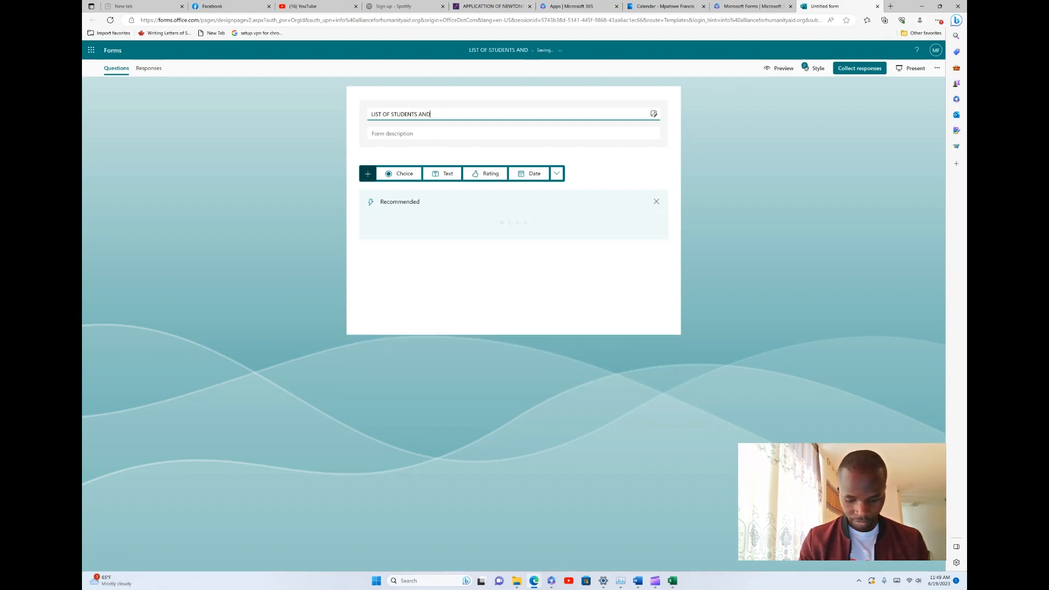
text( T)
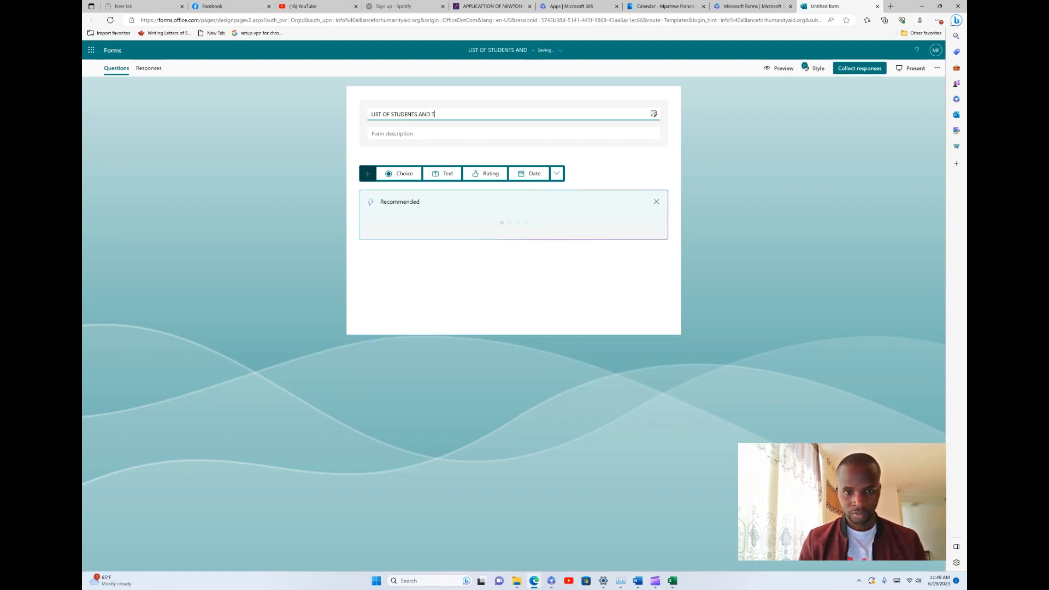
text(HEIR )
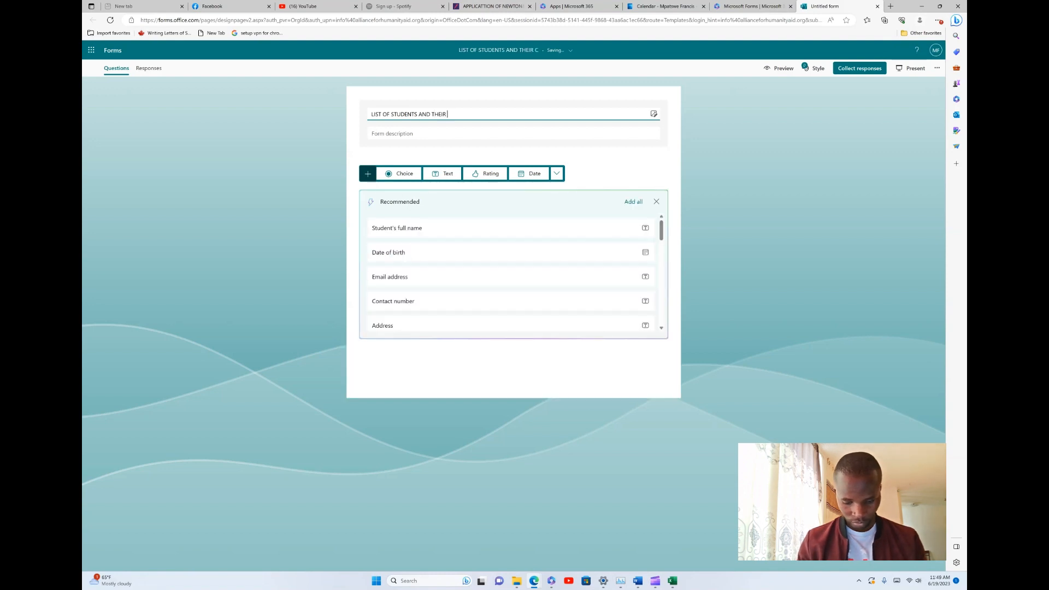
text(SCOR)
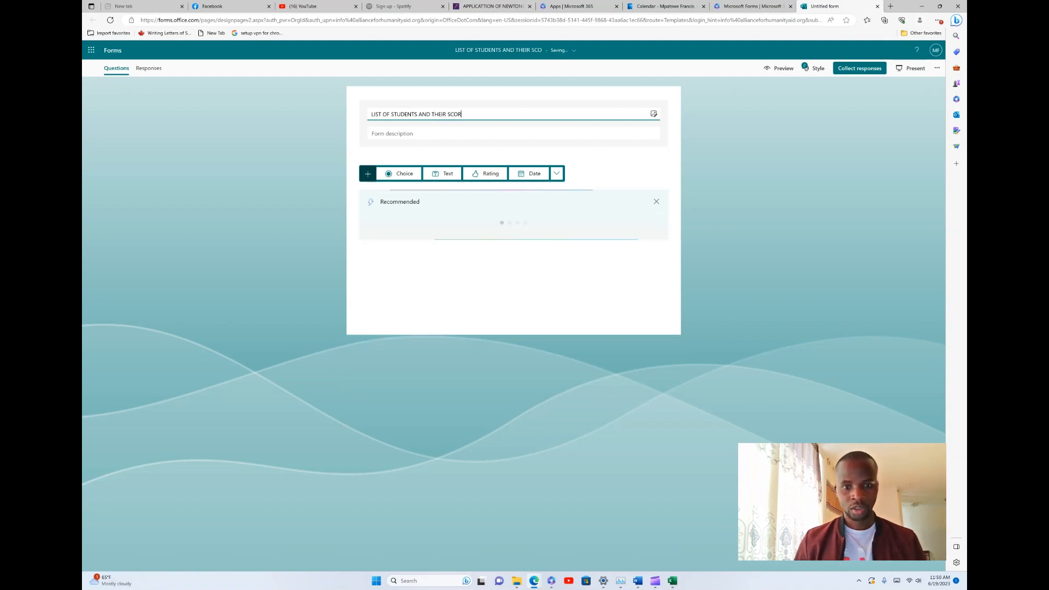
text(ES)
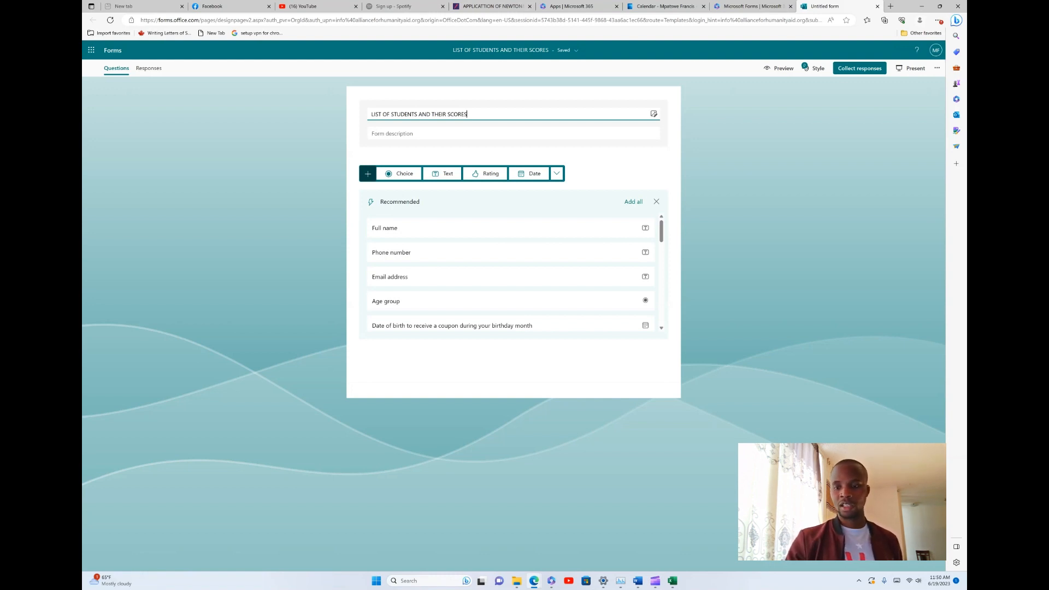
Add the recommended Full name and Email address questions to the form
click(511, 228)
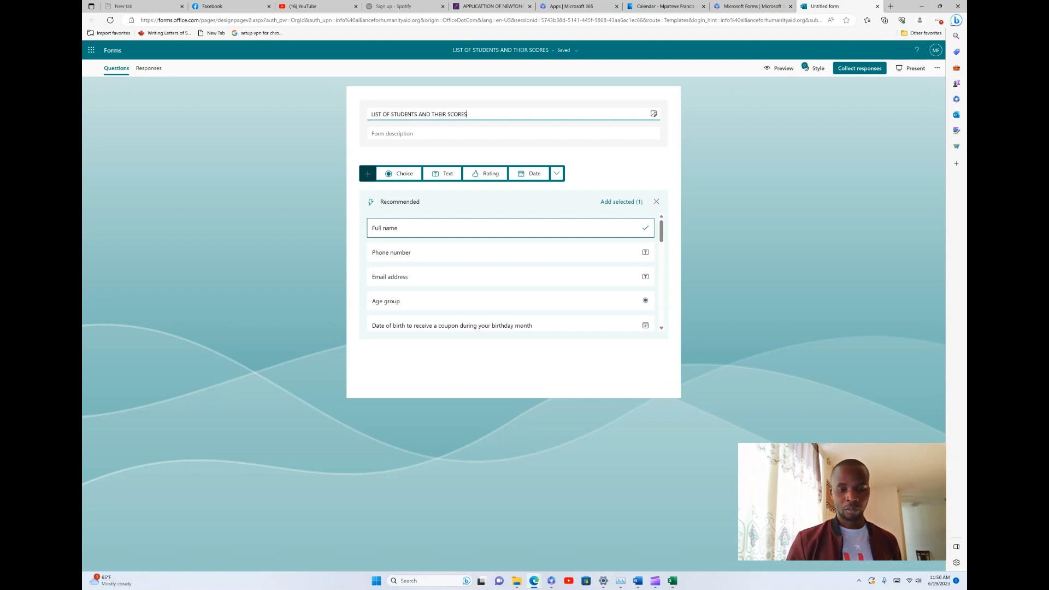
click(510, 277)
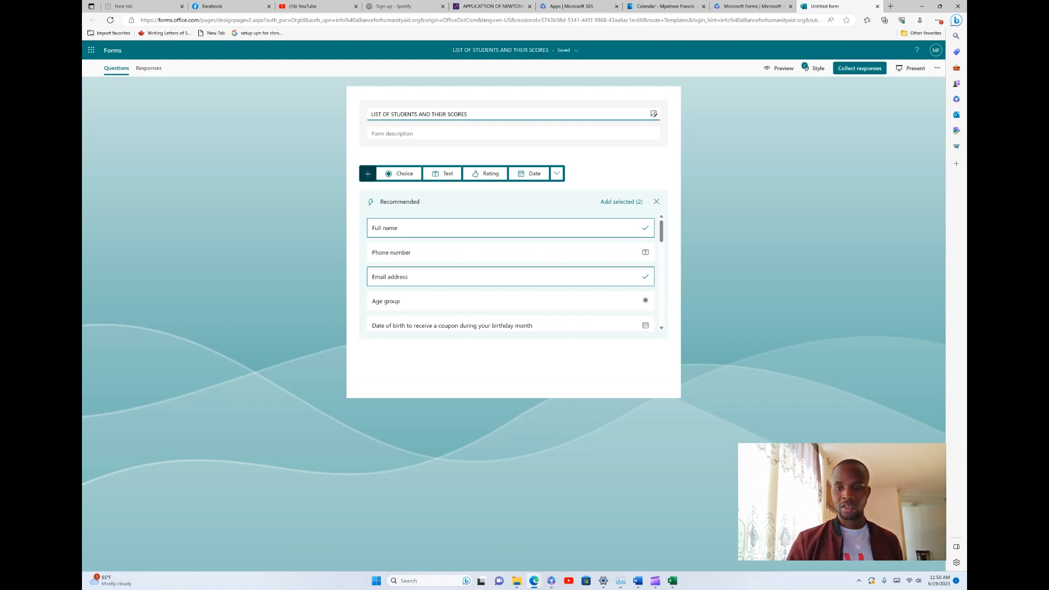
click(621, 202)
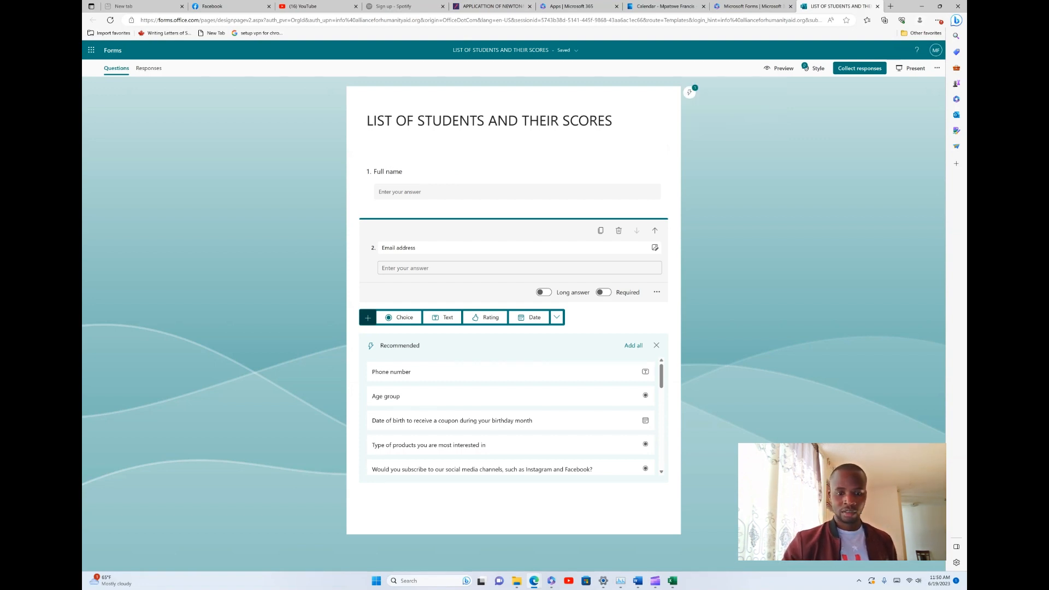
Add text questions Mathematics, Chemistry, Biology and Physics as questions 3–6
click(443, 317)
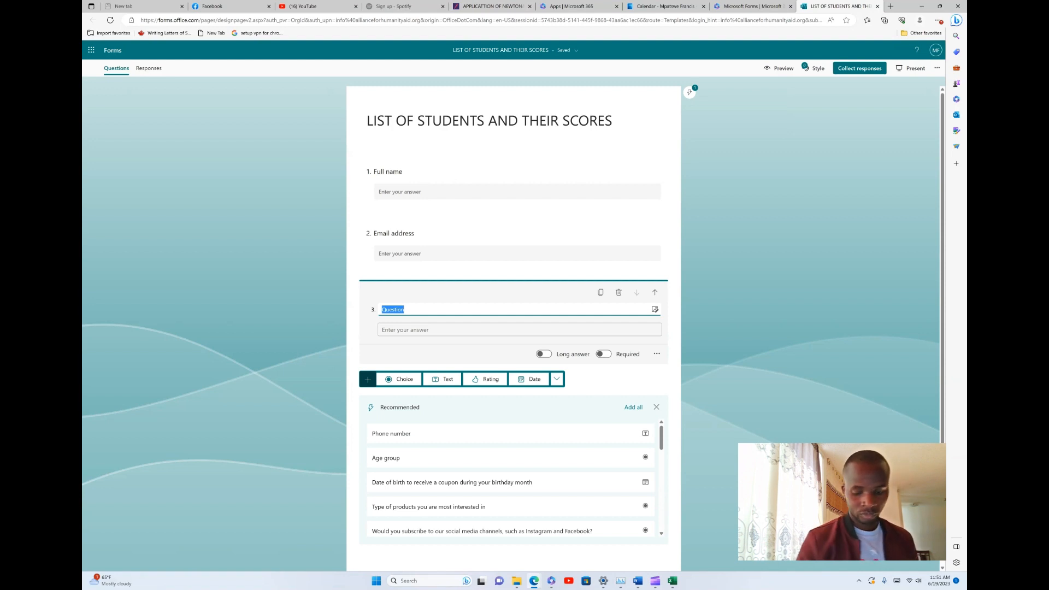
key(BackSpace)
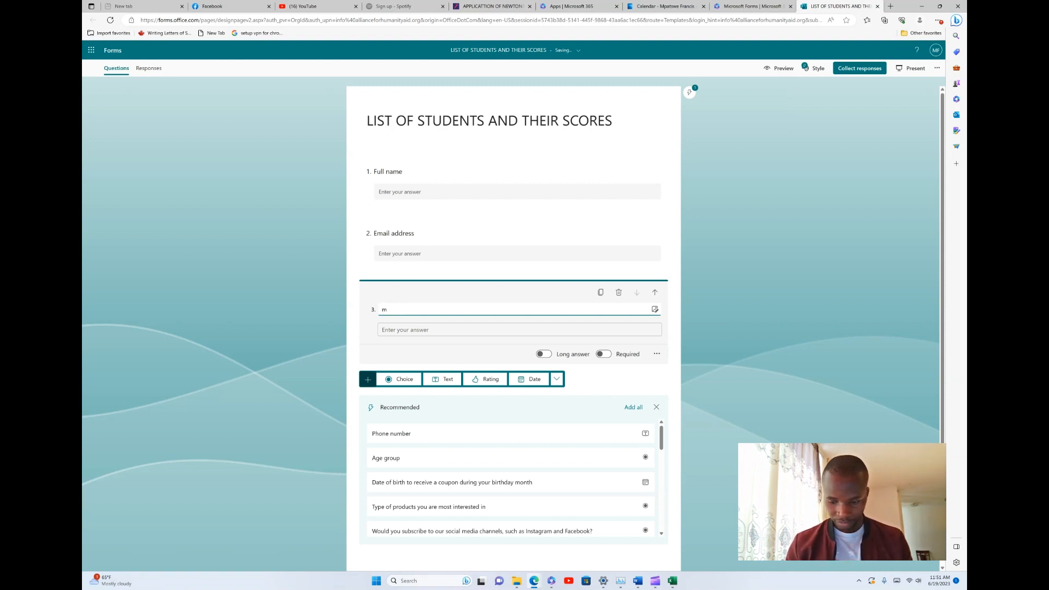
text(M)
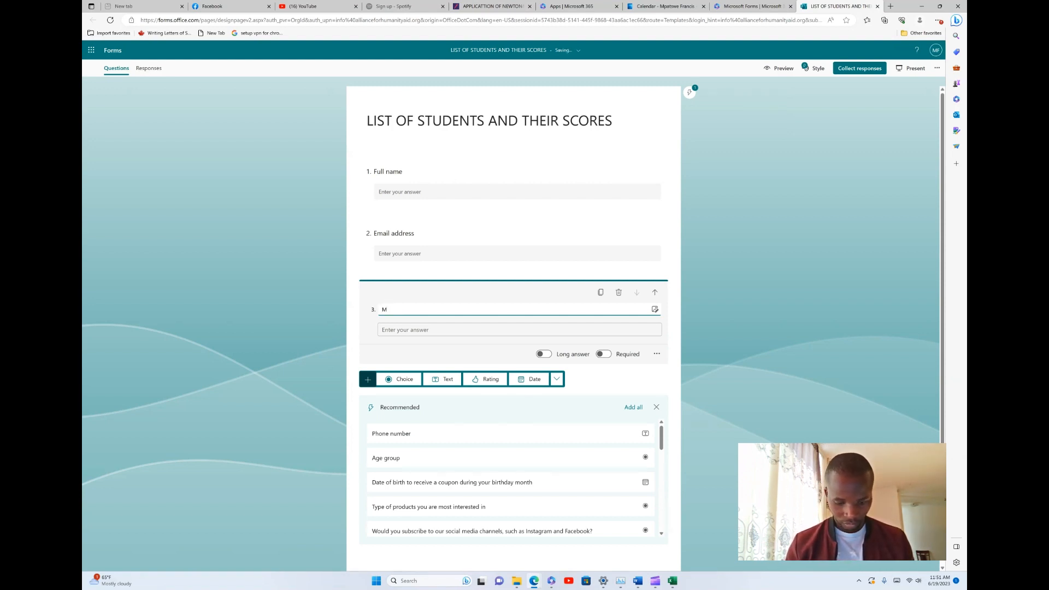
text(A)
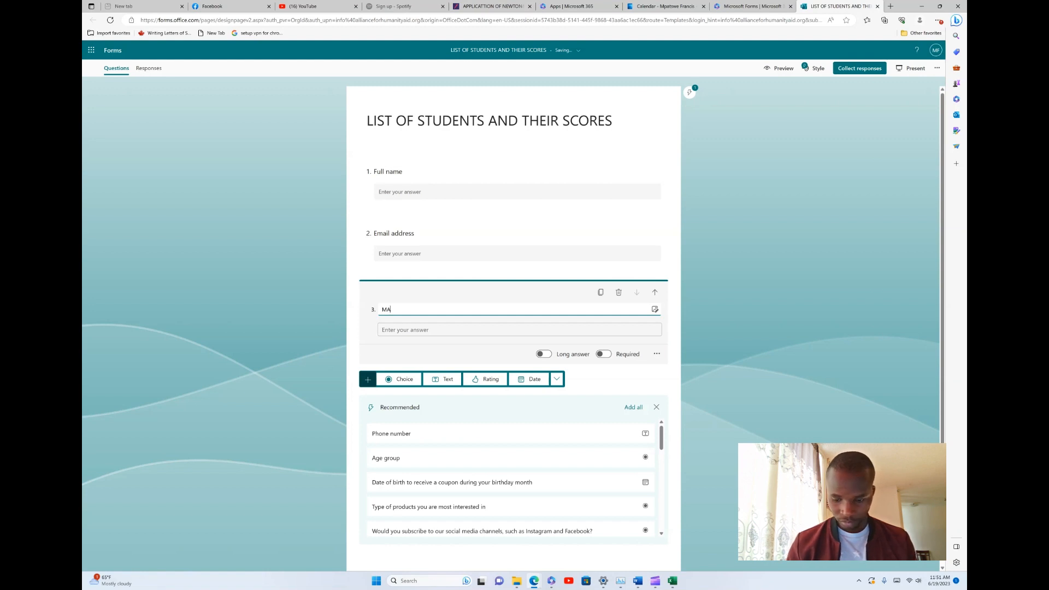
text(athe)
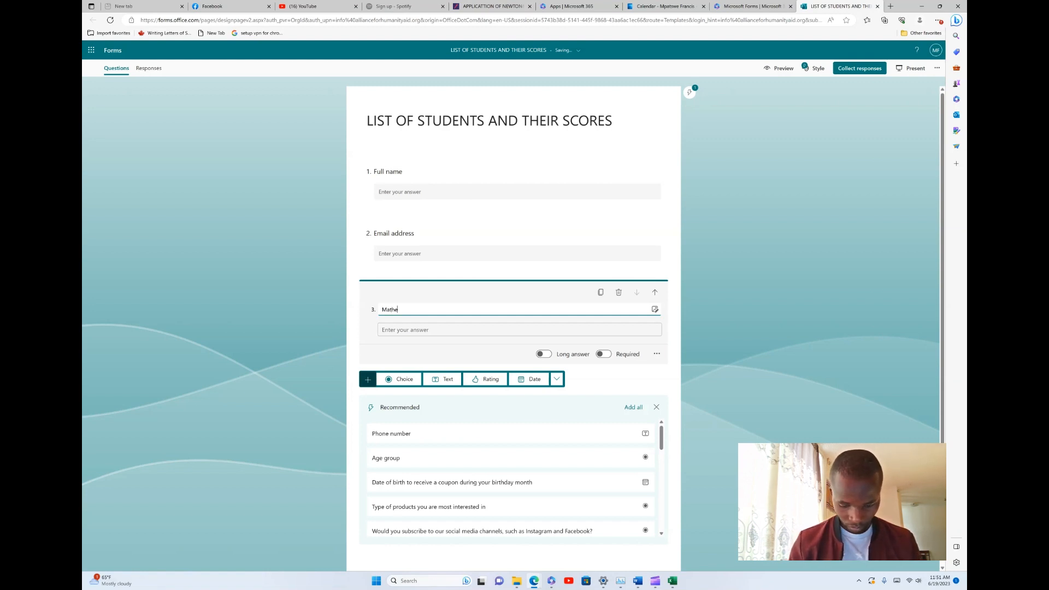
text(matics)
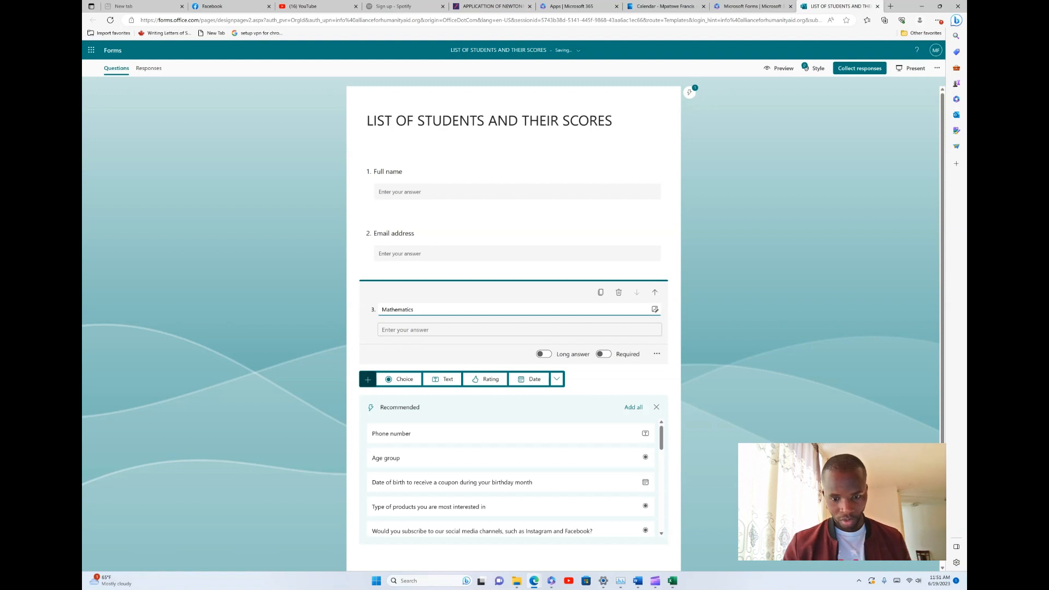
click(447, 379)
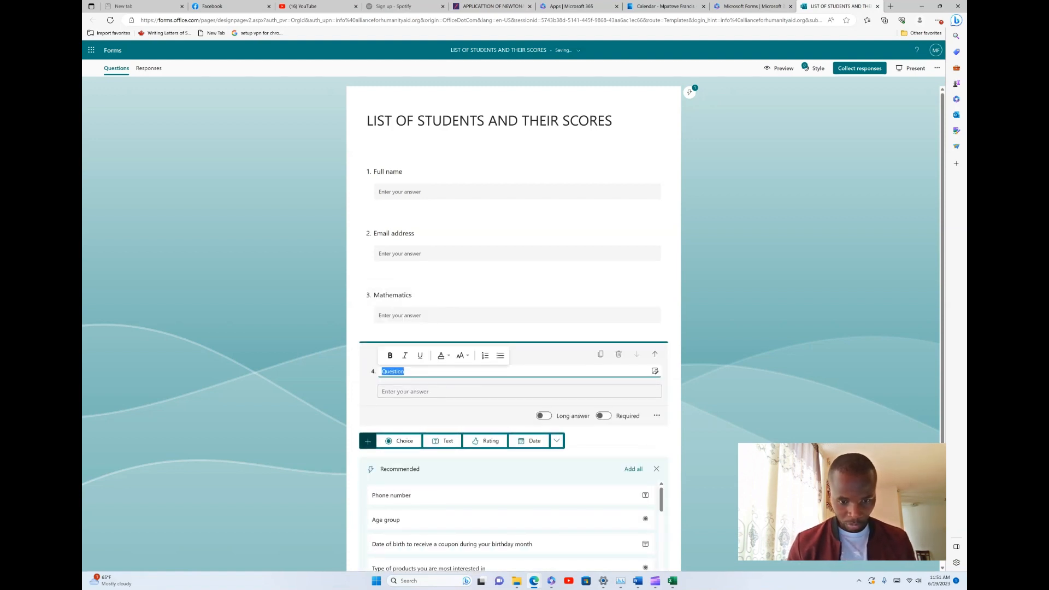
text(C)
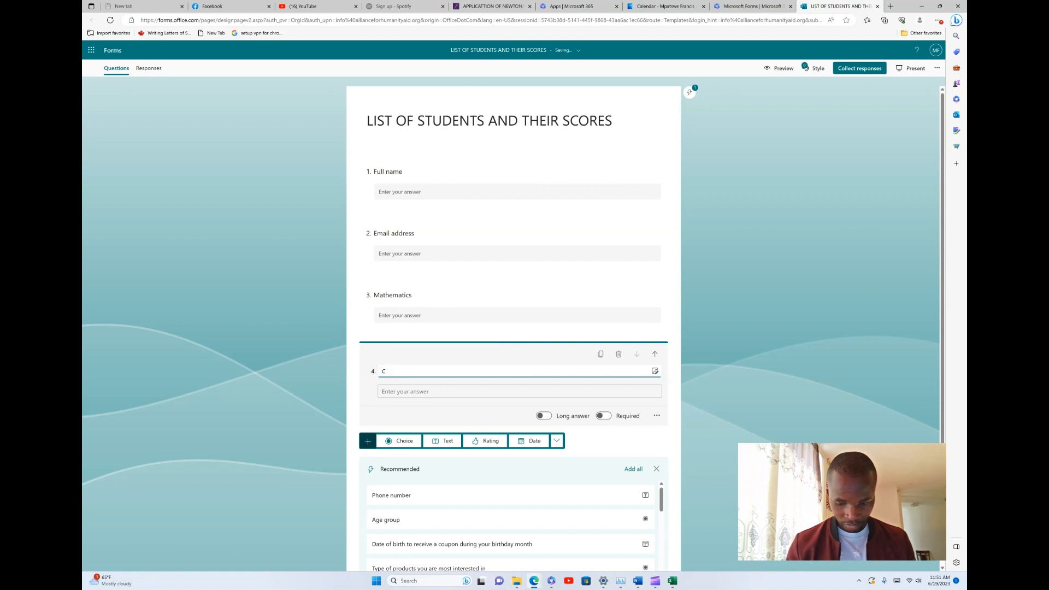
text(hemistry)
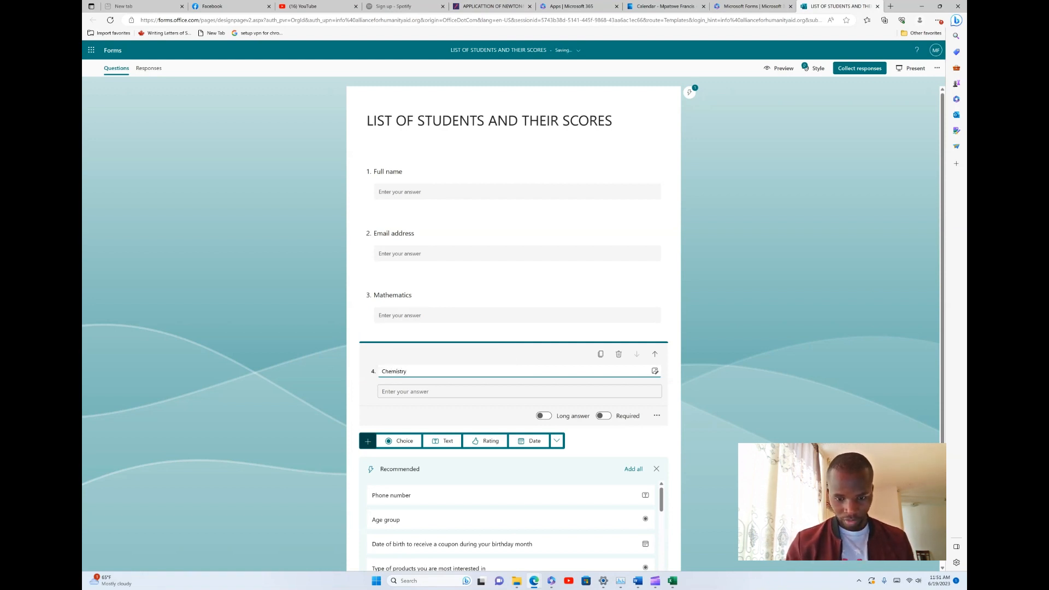
key(Return)
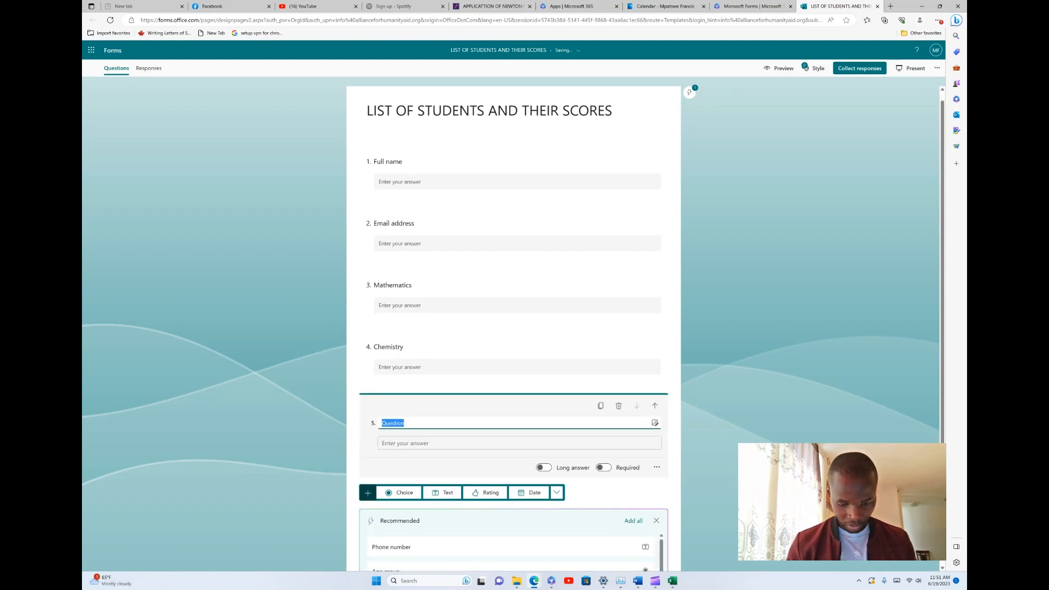
text(Bi)
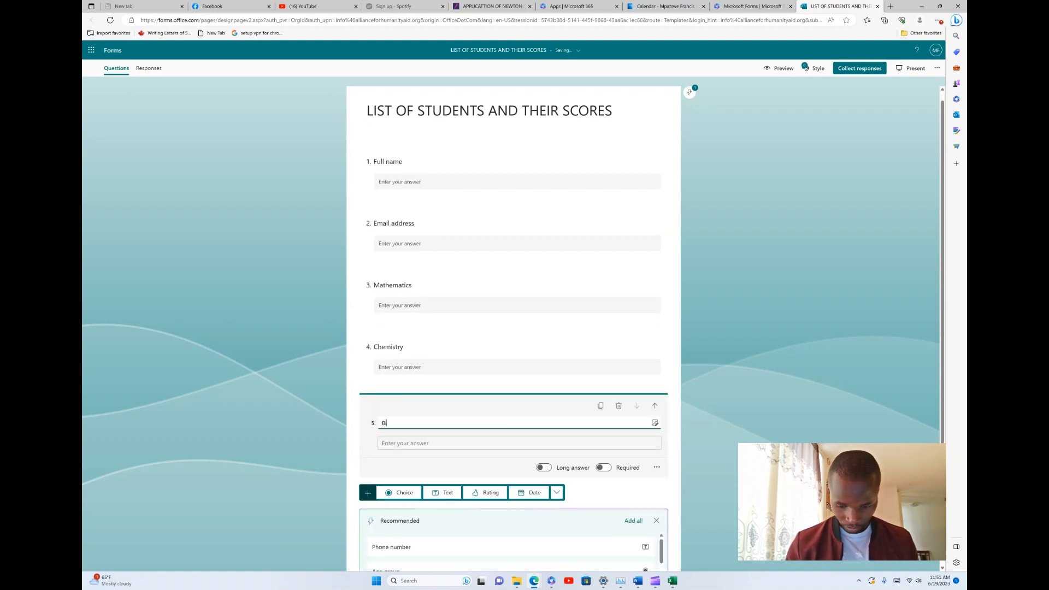
text(ology)
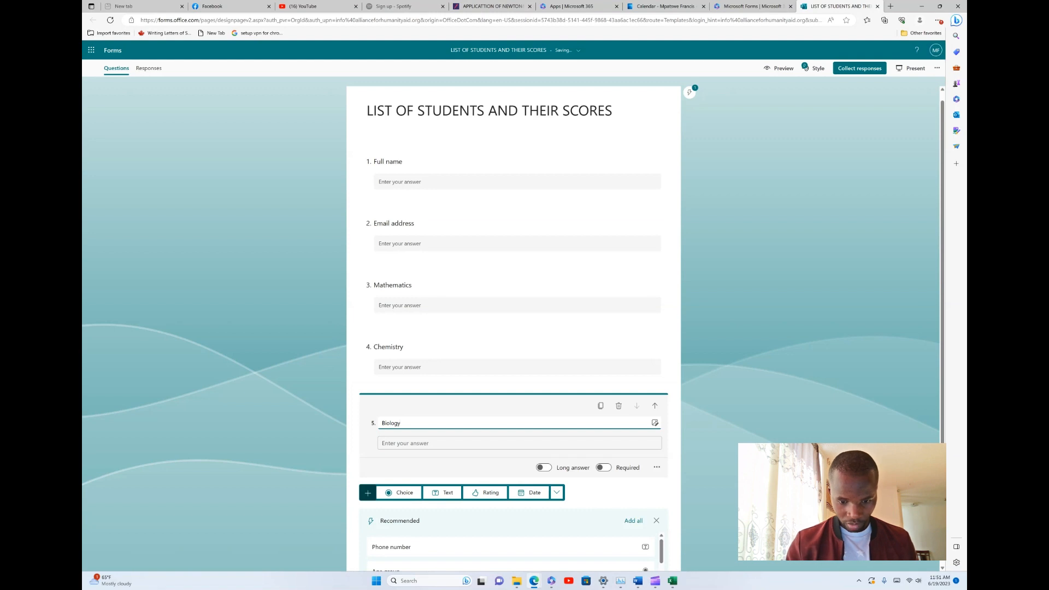
key(Return)
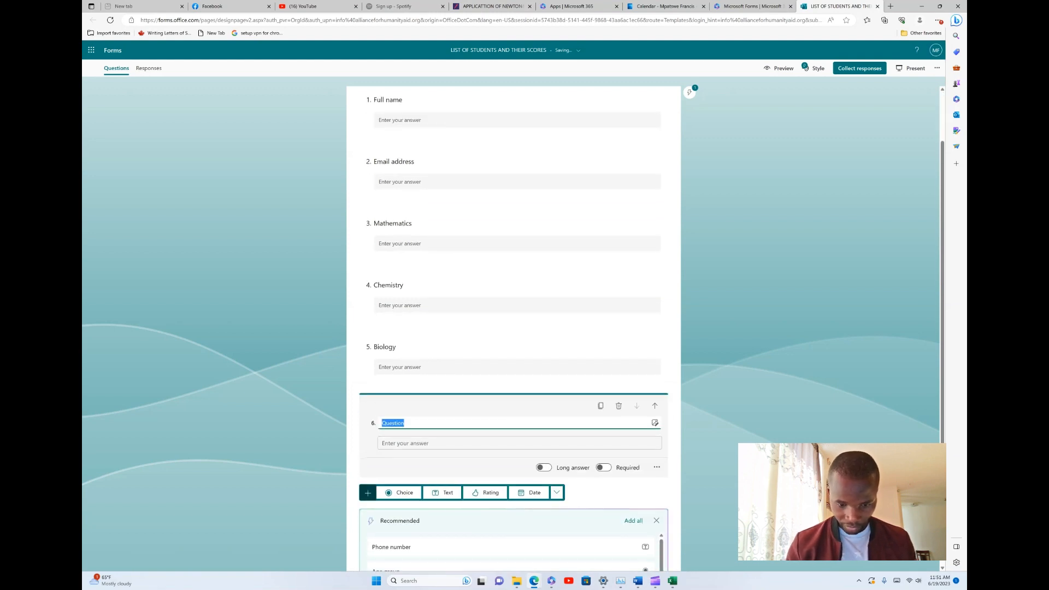
text(Phys)
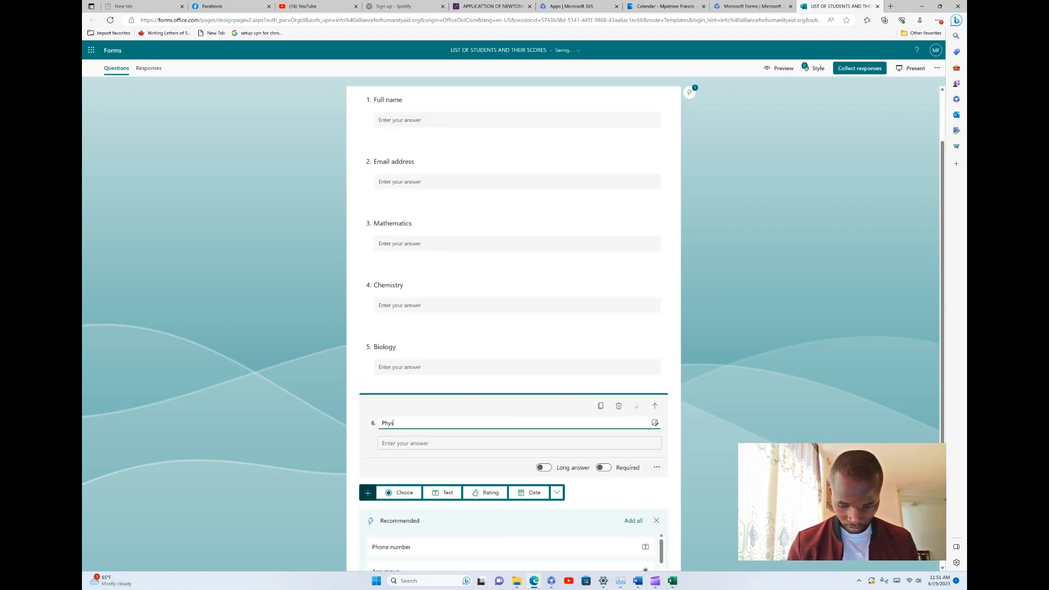
text(ics)
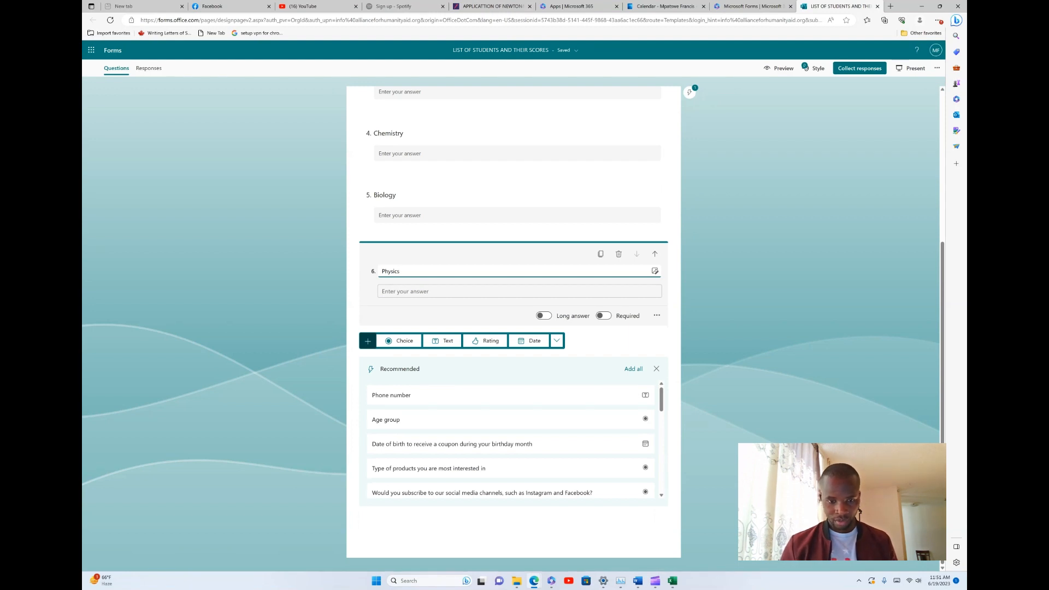
Add an optional seventh Upload File question with a 100MB single file size limit
click(556, 340)
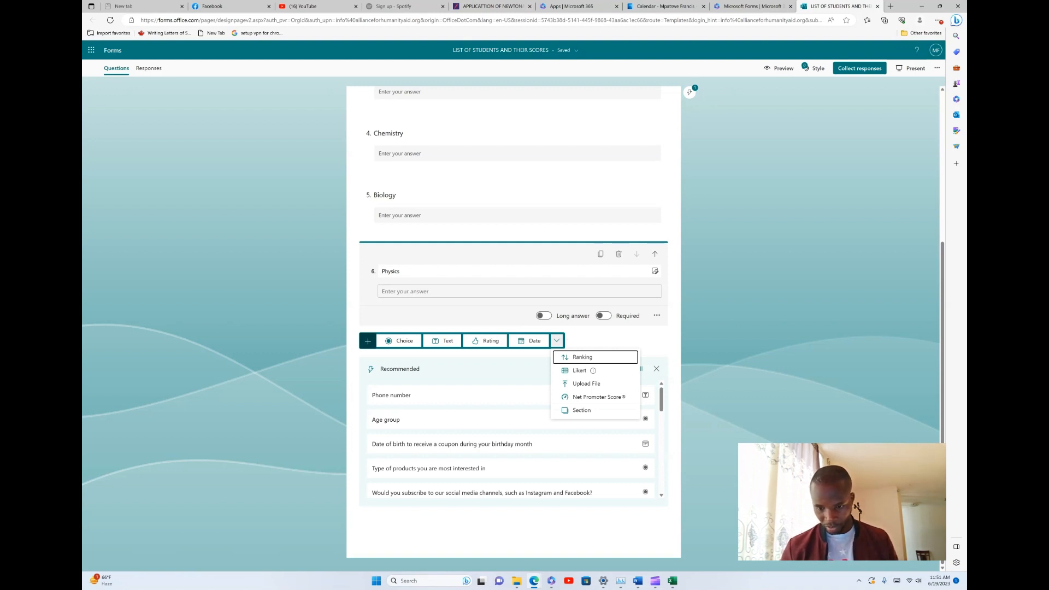
click(586, 384)
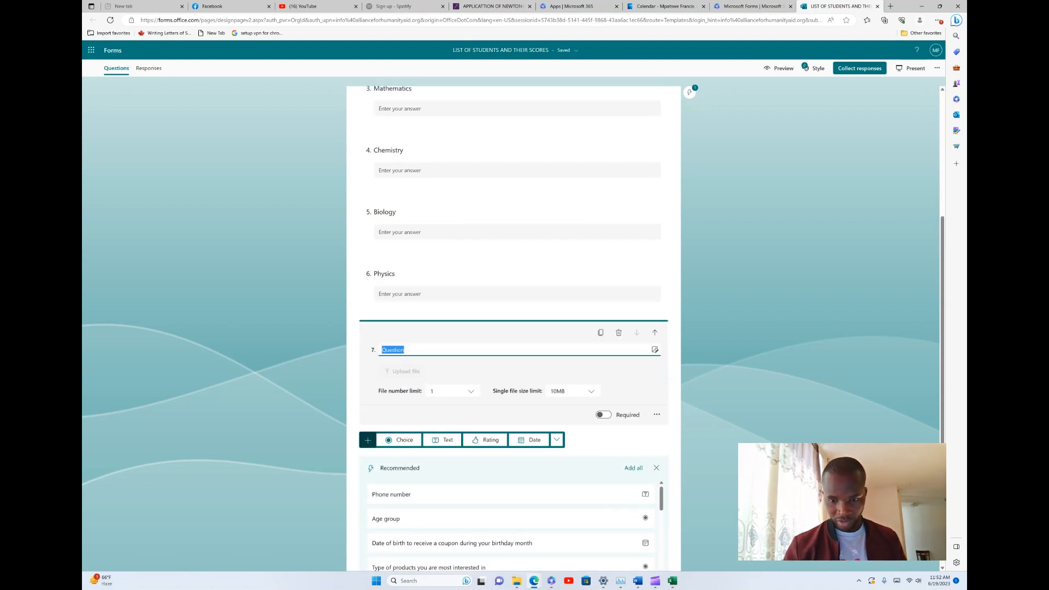
click(573, 391)
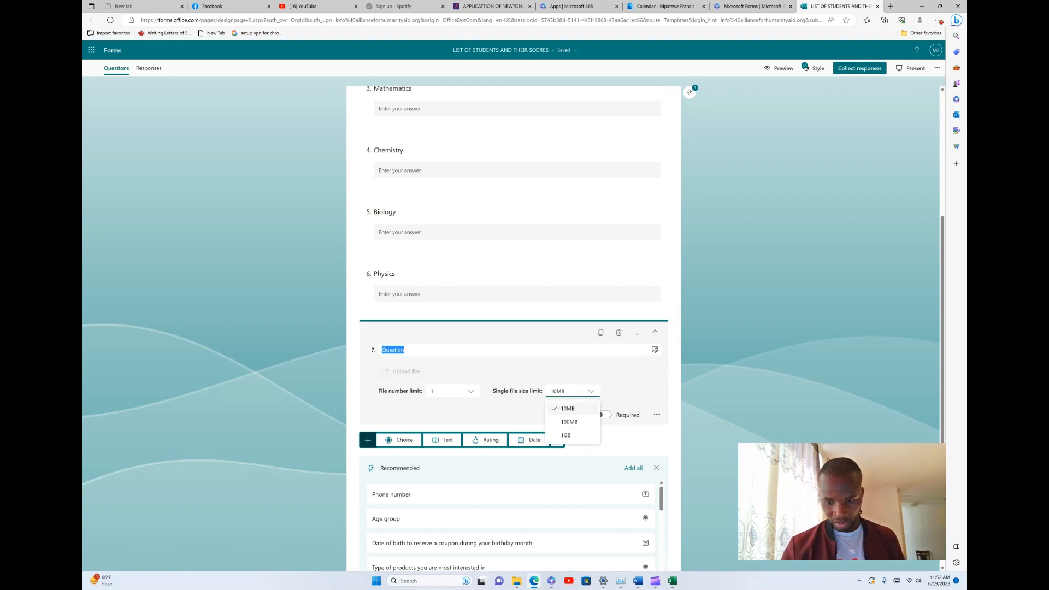
click(569, 422)
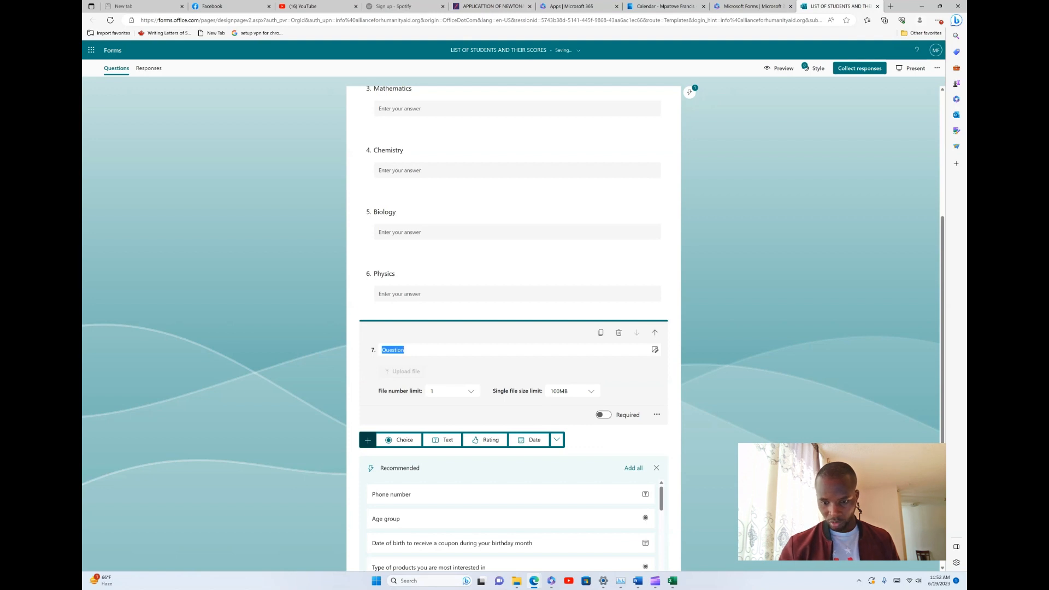
click(604, 415)
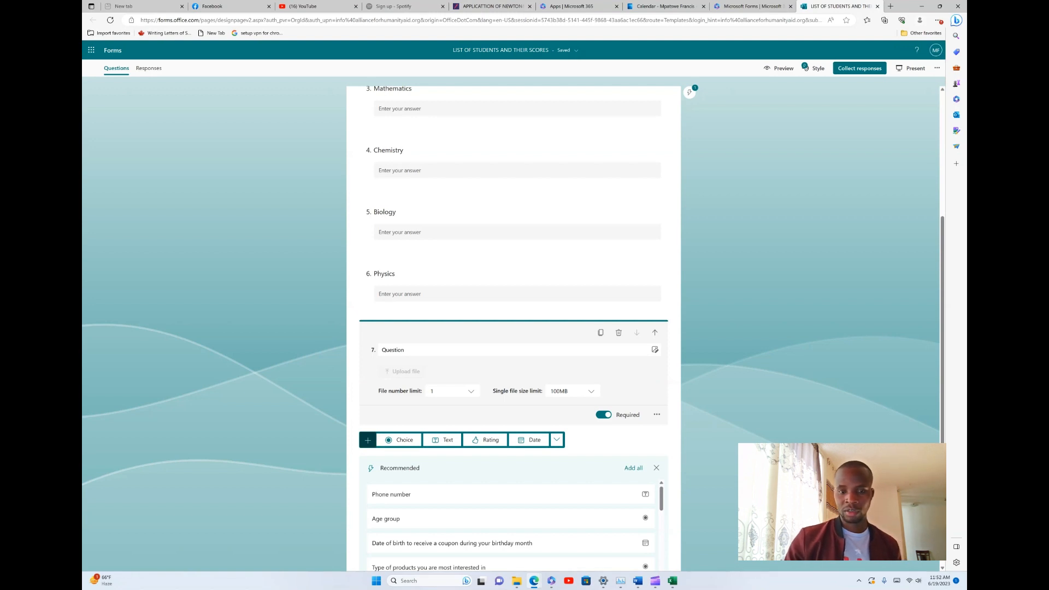
click(604, 414)
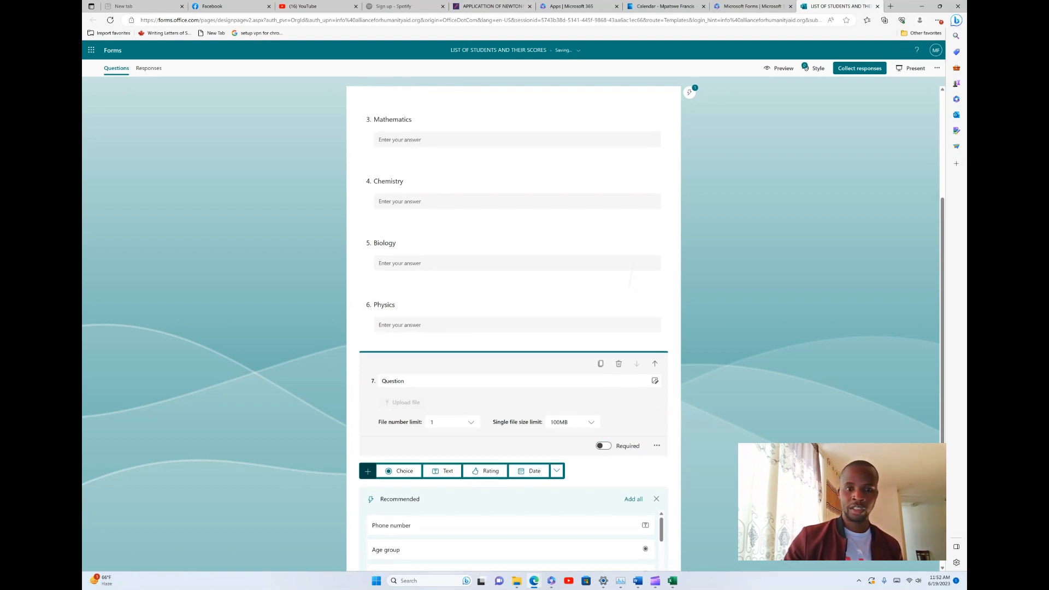
scroll(514, 328, up, 3)
click(388, 116)
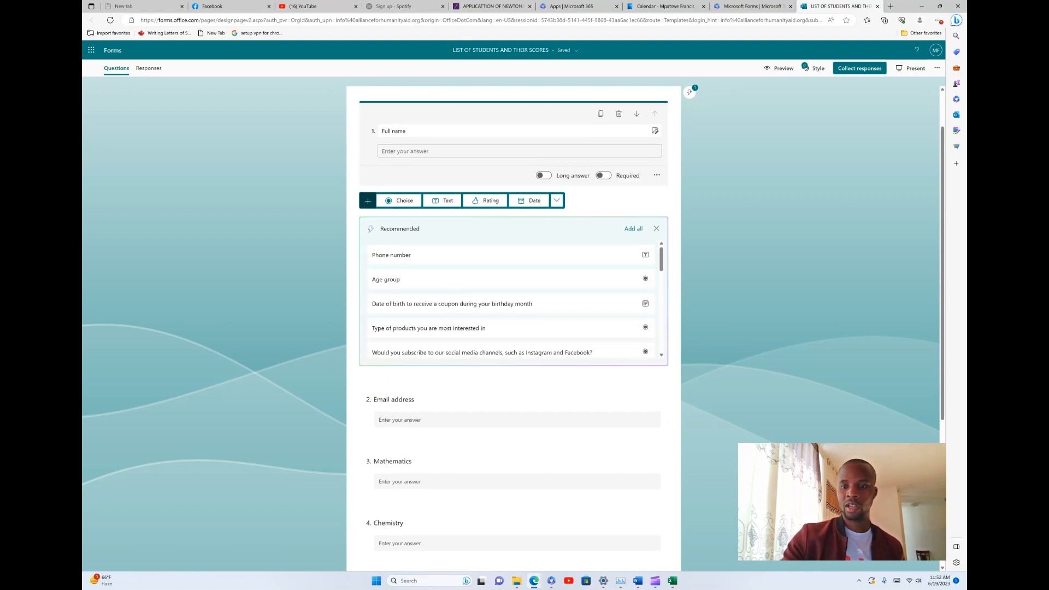
Make the Full name question required while leaving it a short answer
click(604, 176)
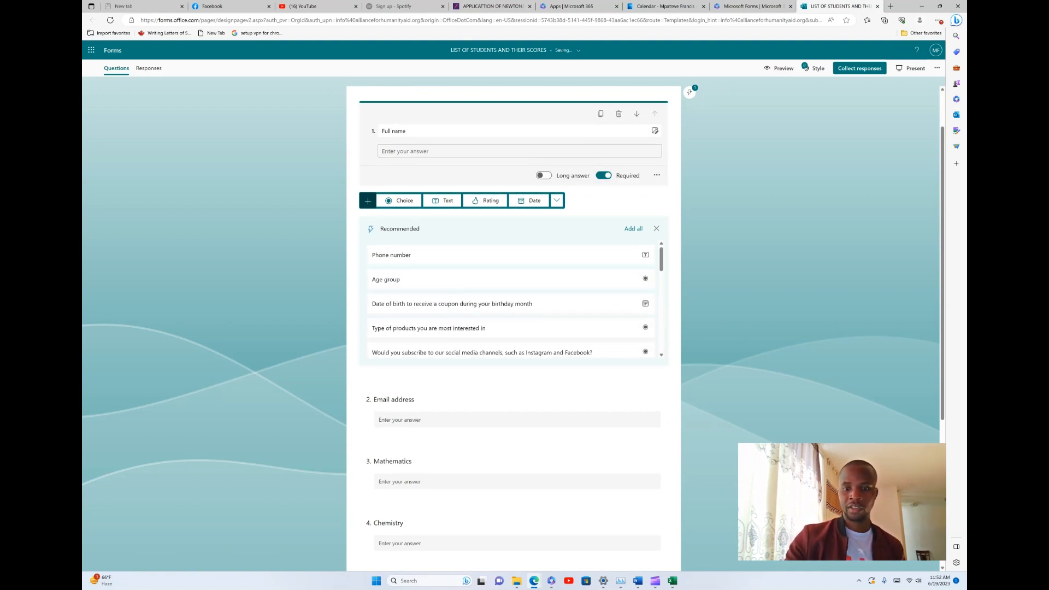
click(543, 176)
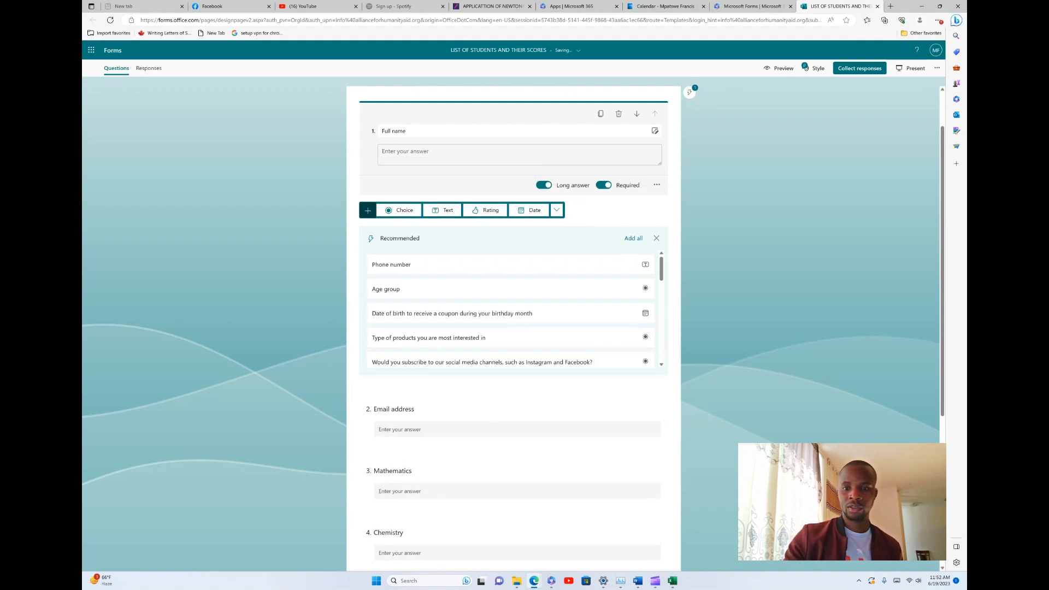
click(544, 185)
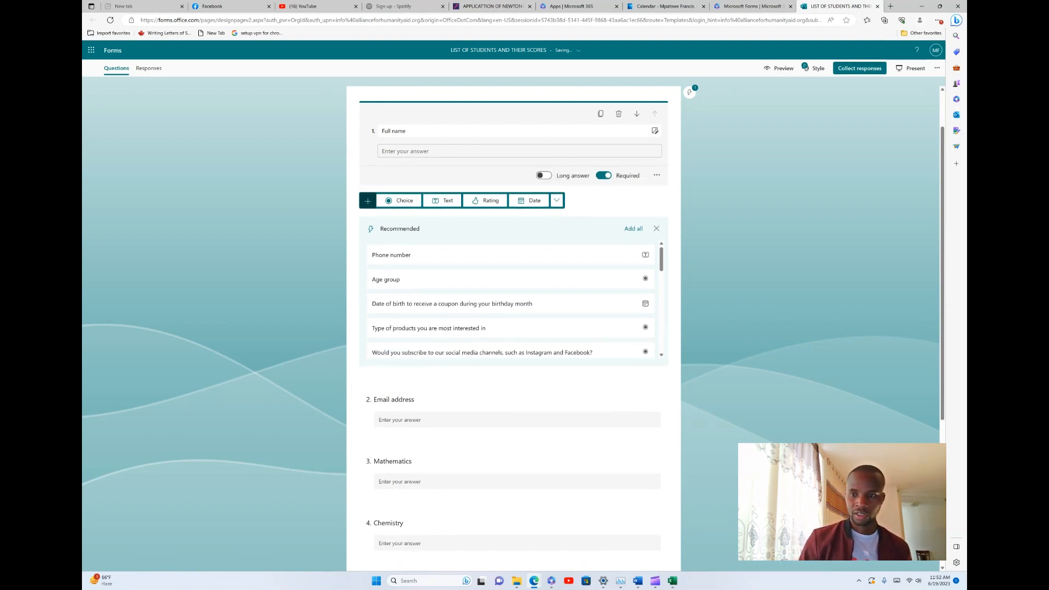
scroll(514, 327, down, 5)
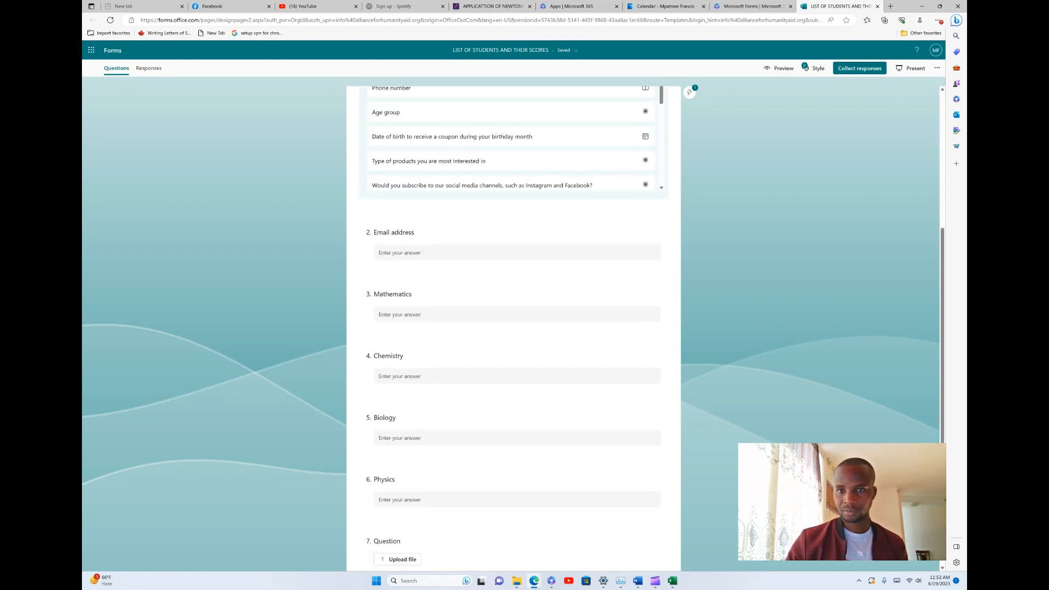
scroll(514, 328, up, 5)
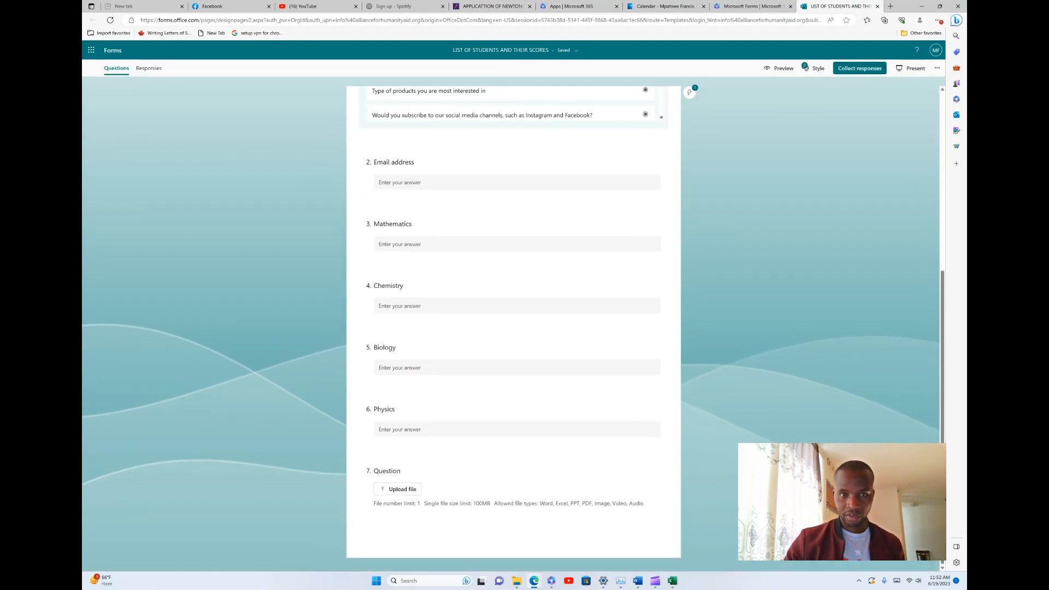
scroll(514, 327, up, 1)
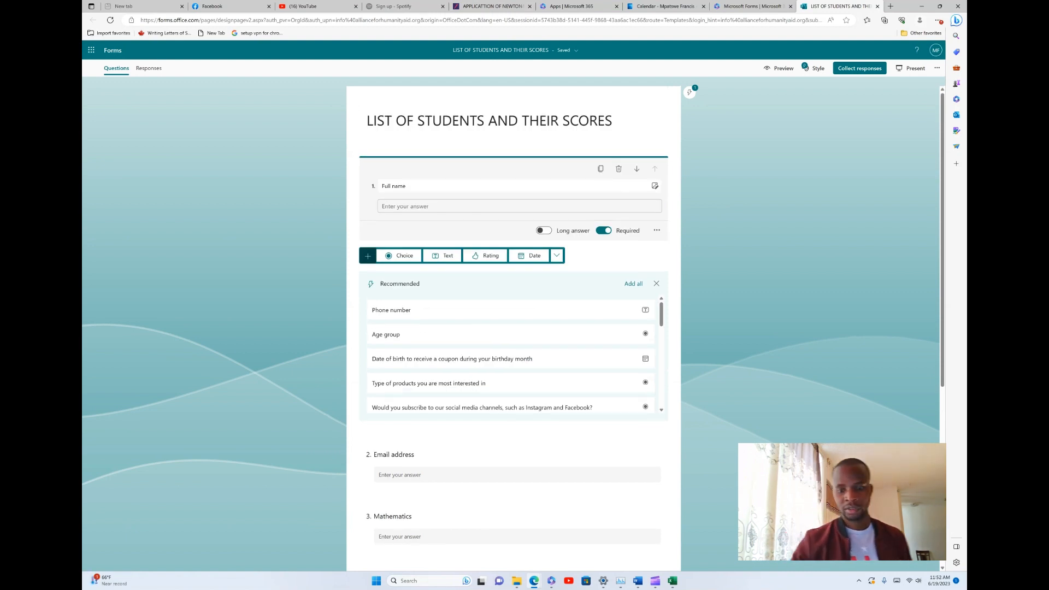
scroll(513, 328, down, 1)
scroll(514, 328, up, 1)
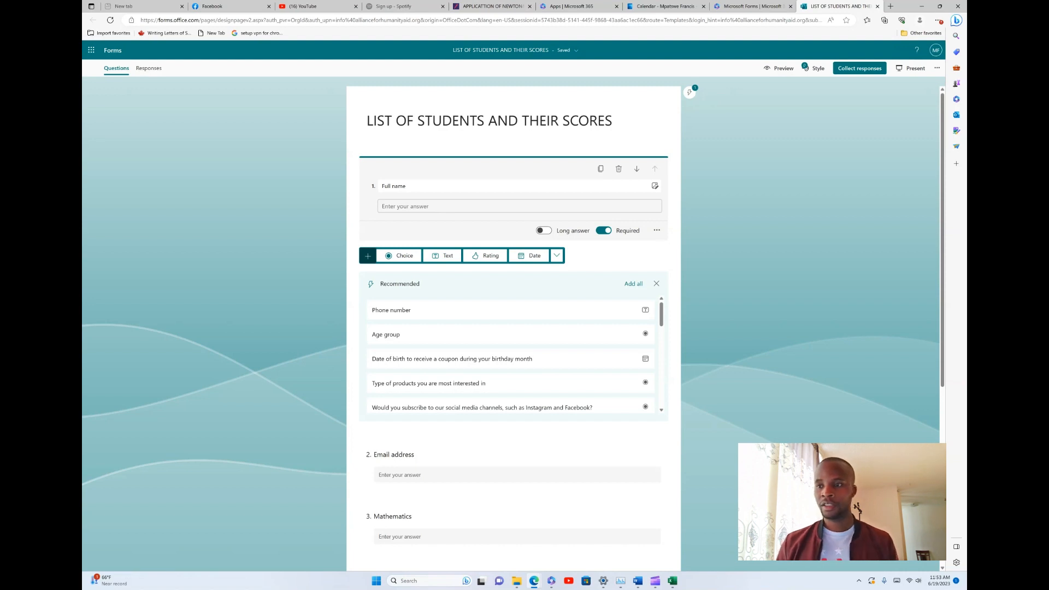
Preview the student scores form and scroll through it as a respondent
click(779, 67)
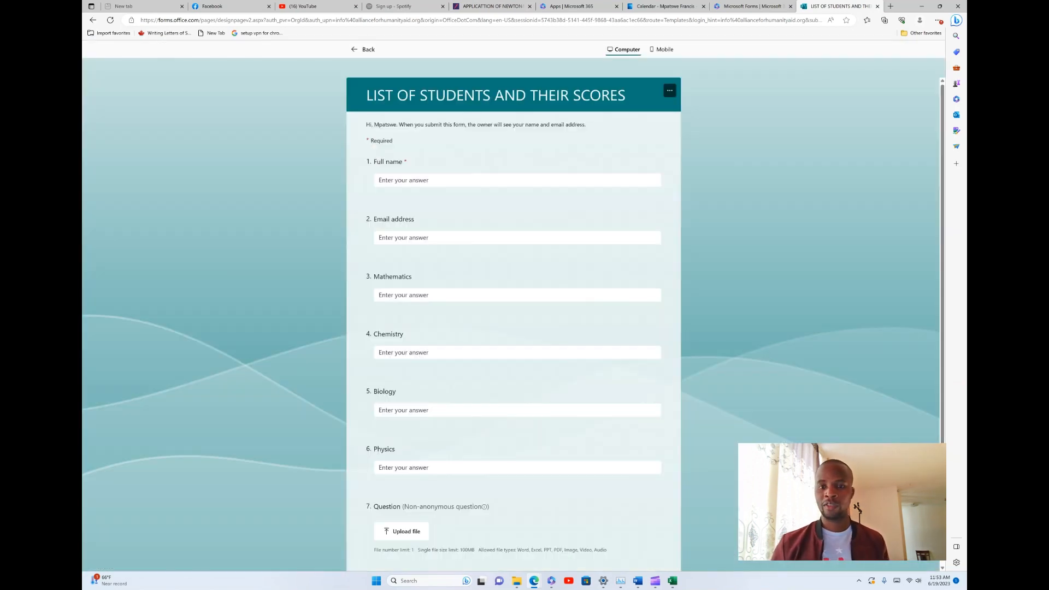
scroll(513, 328, down, 2)
scroll(513, 327, up, 1)
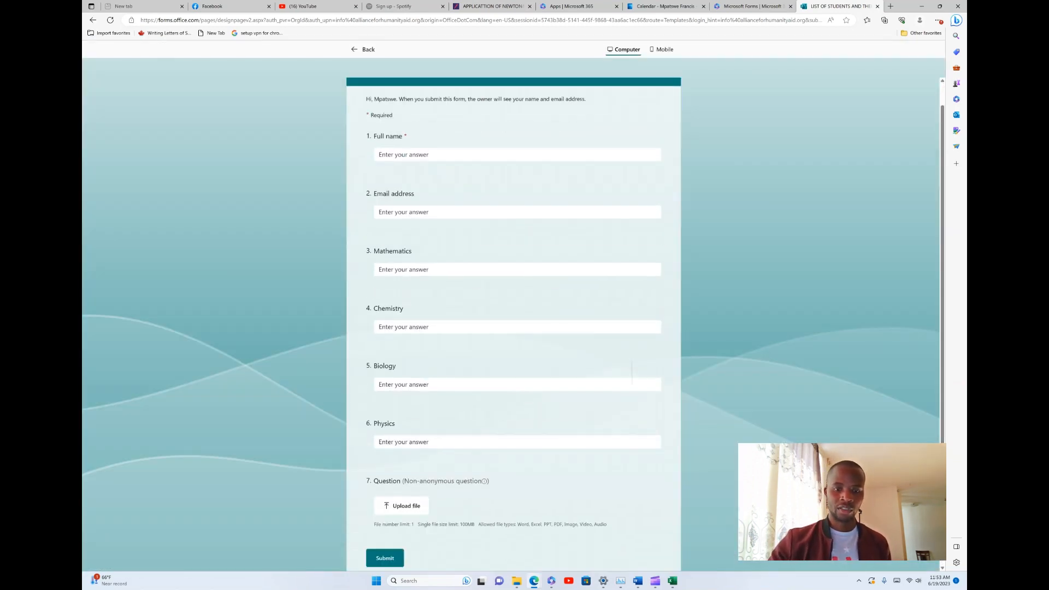
scroll(513, 328, down, 1)
scroll(514, 328, up, 2)
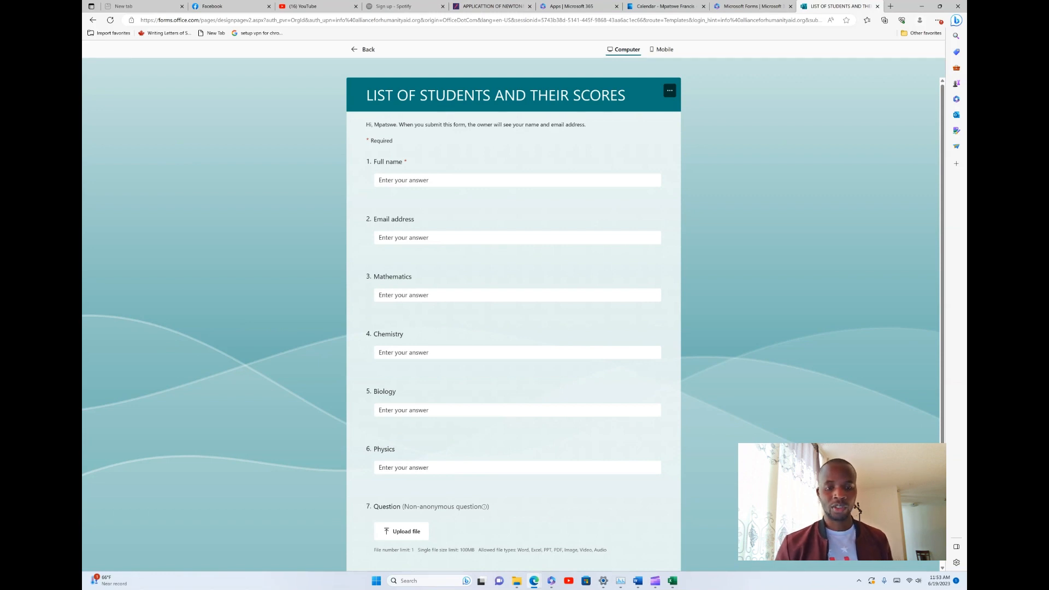
Start the Email address answer and attempt to submit the preview response
click(381, 238)
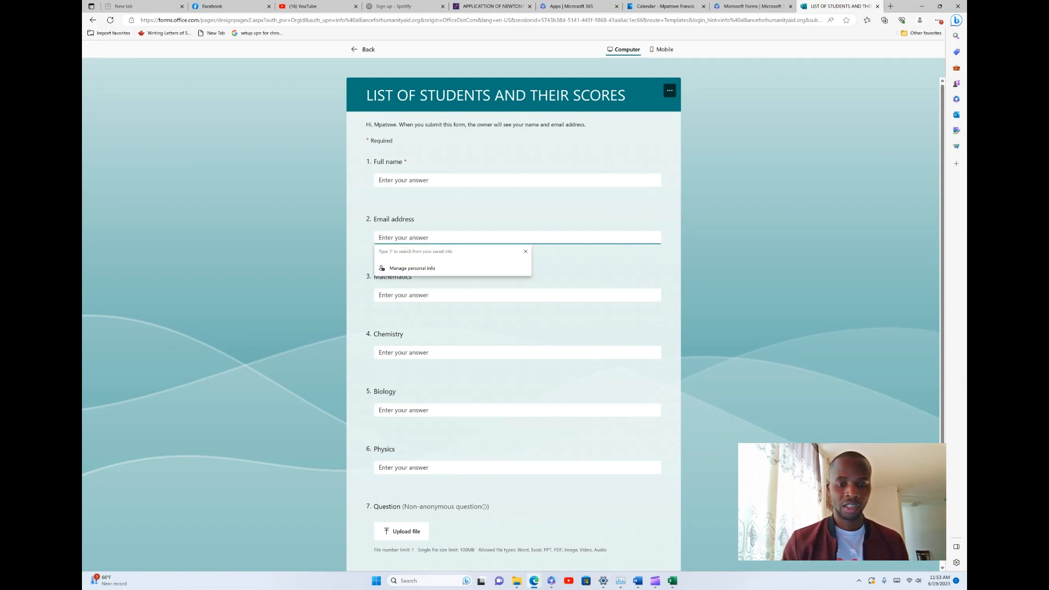
text(j)
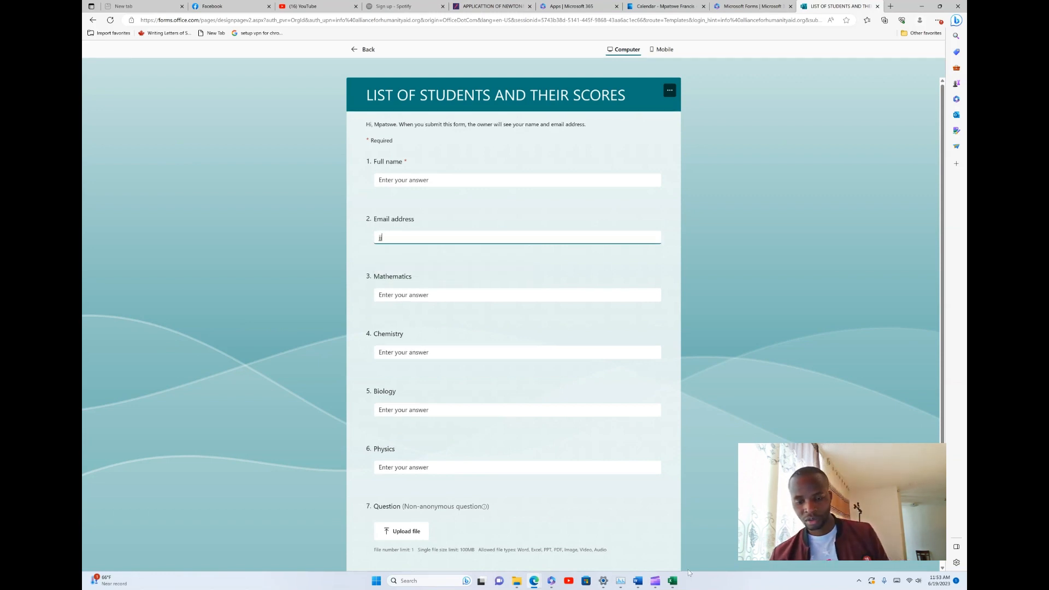
scroll(294, 561, down, 2)
click(385, 490)
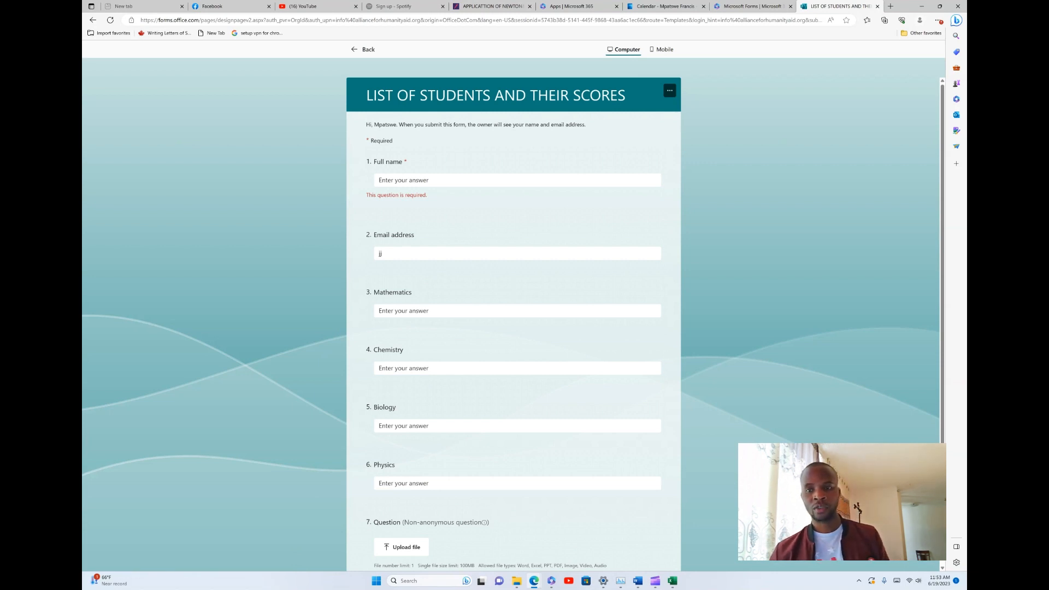
click(429, 179)
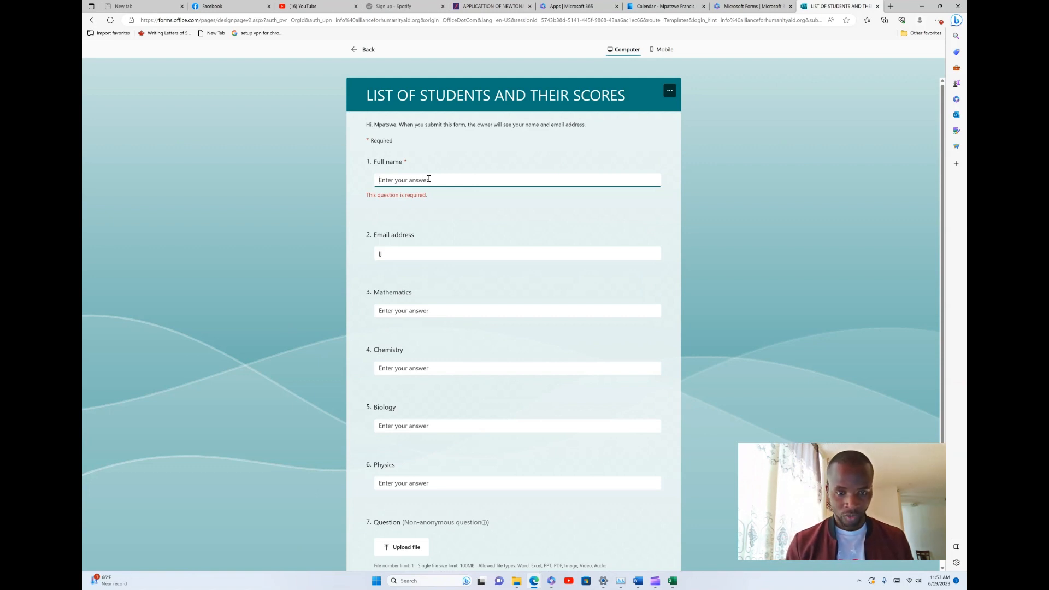
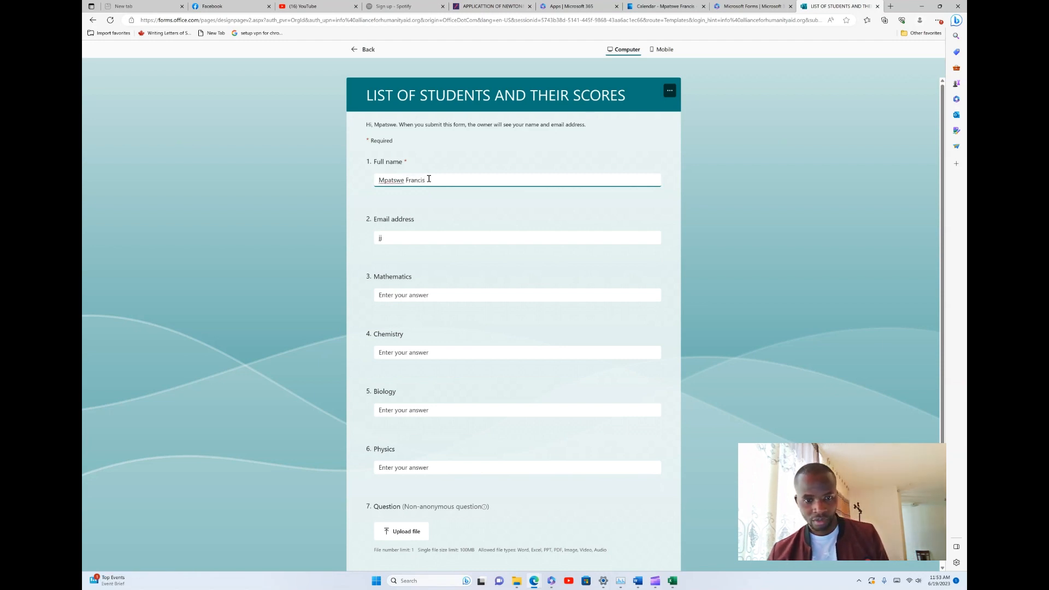
click(397, 240)
key(BackSpace)
key(BackSpace)
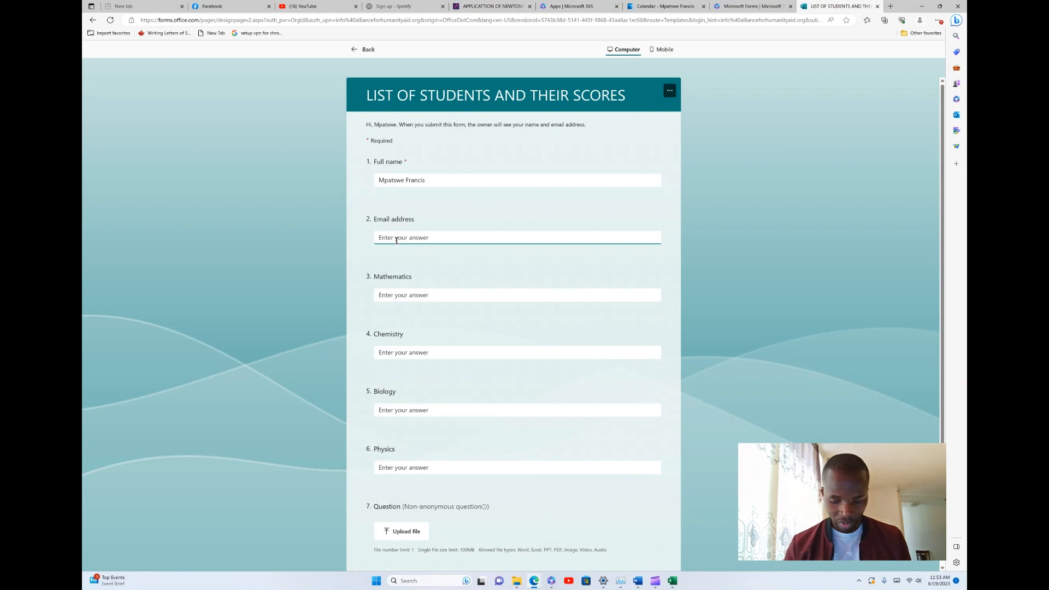
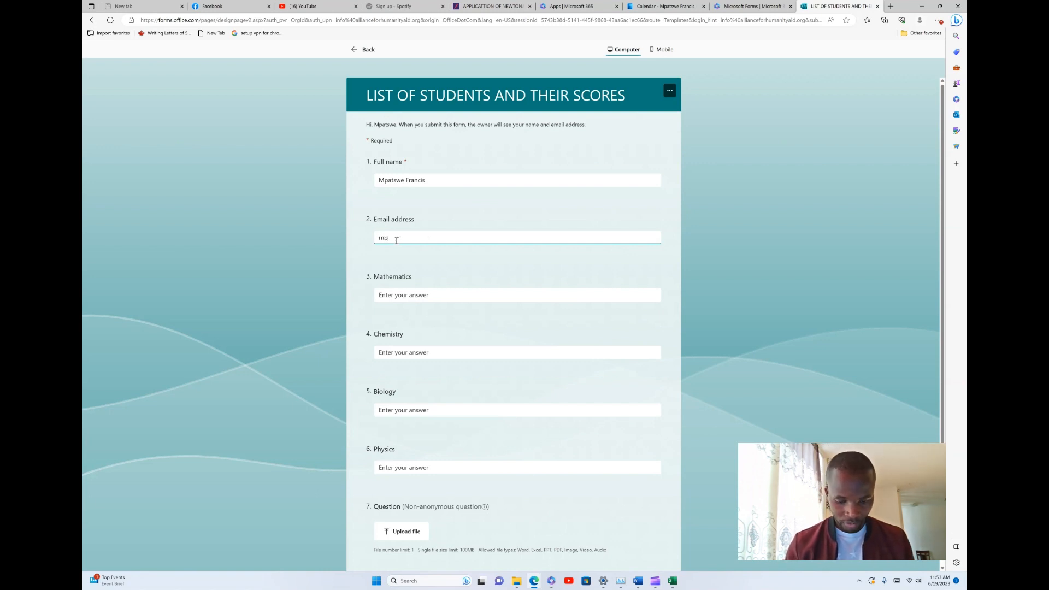
double_click(396, 239)
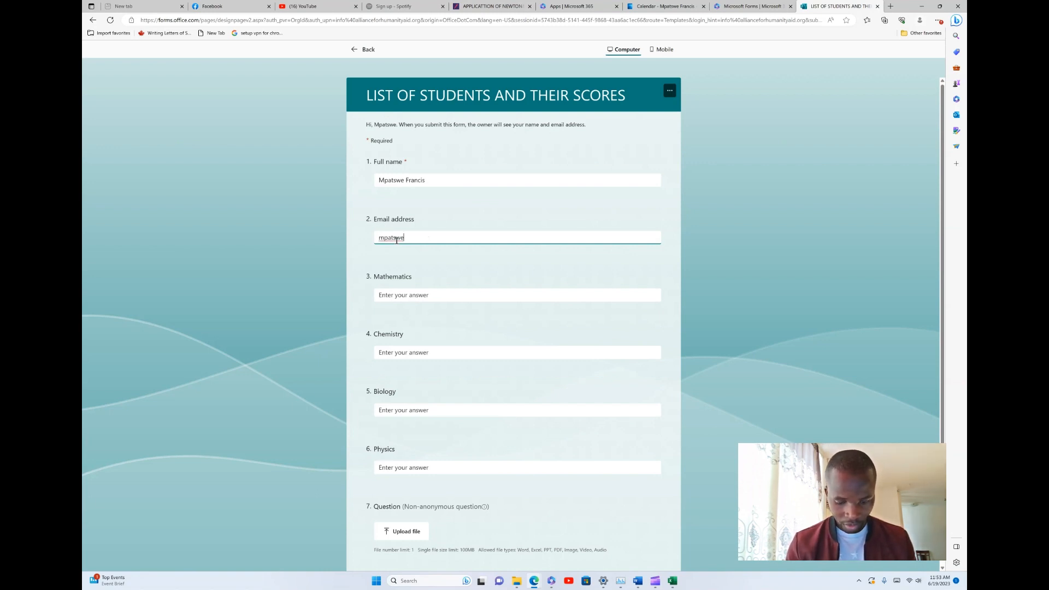
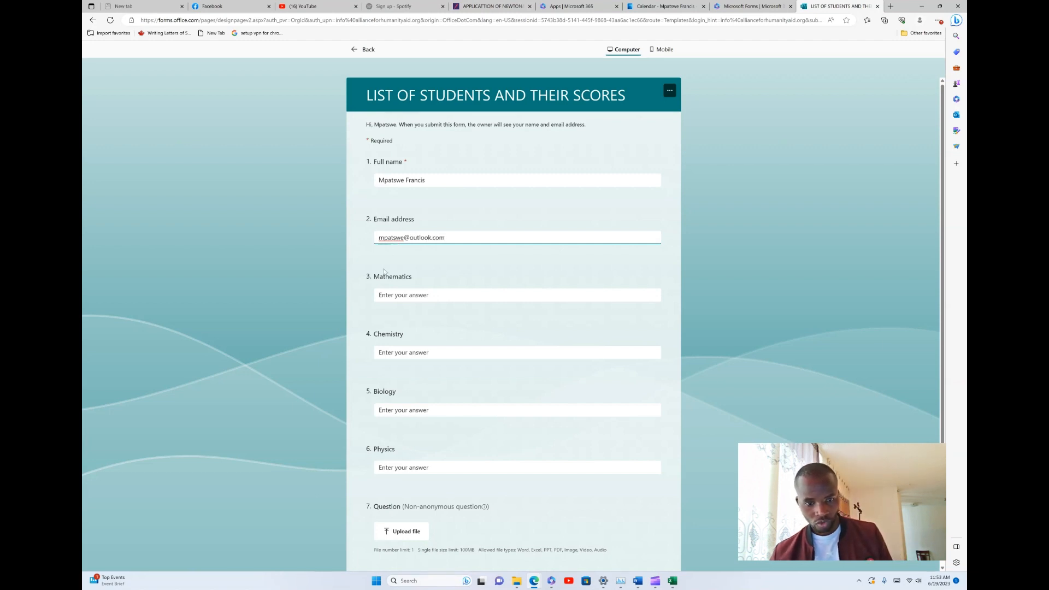
Enter scores Mathematics 80, Chemistry 89, Biology 50 and Physics 90
click(417, 294)
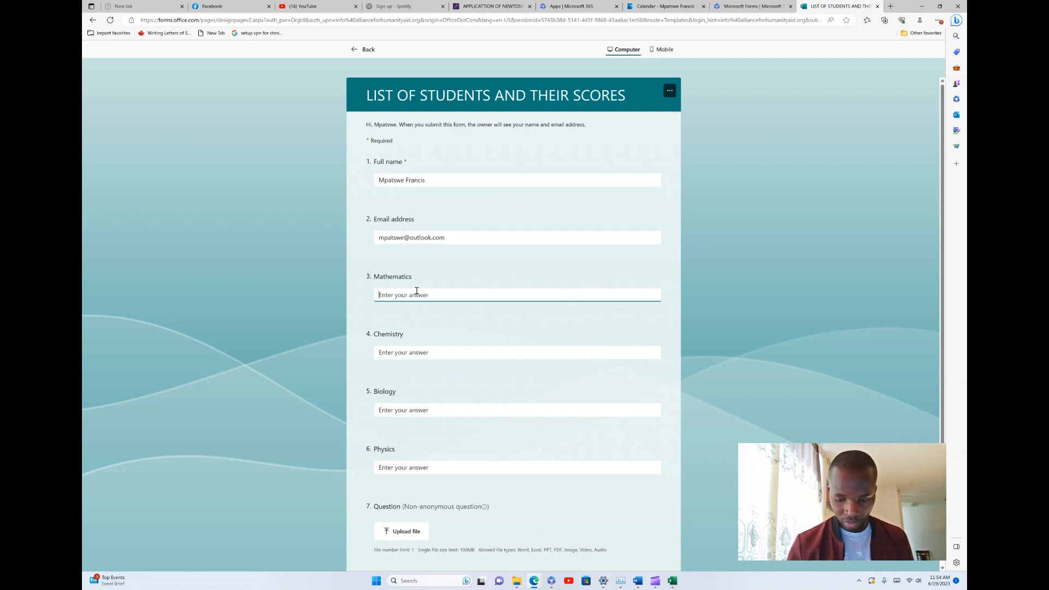
text(80)
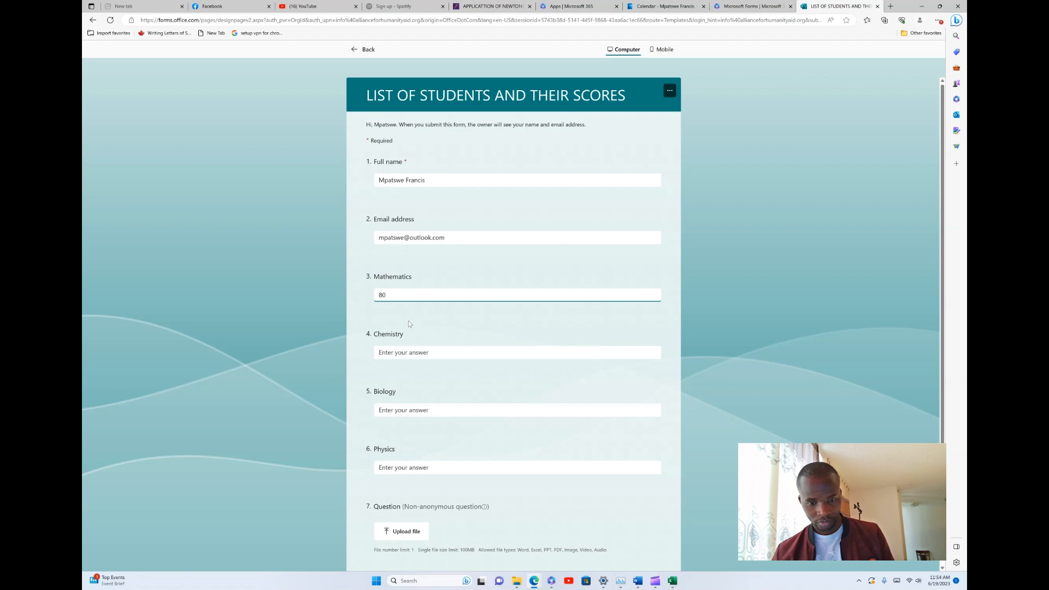
click(420, 351)
text(89)
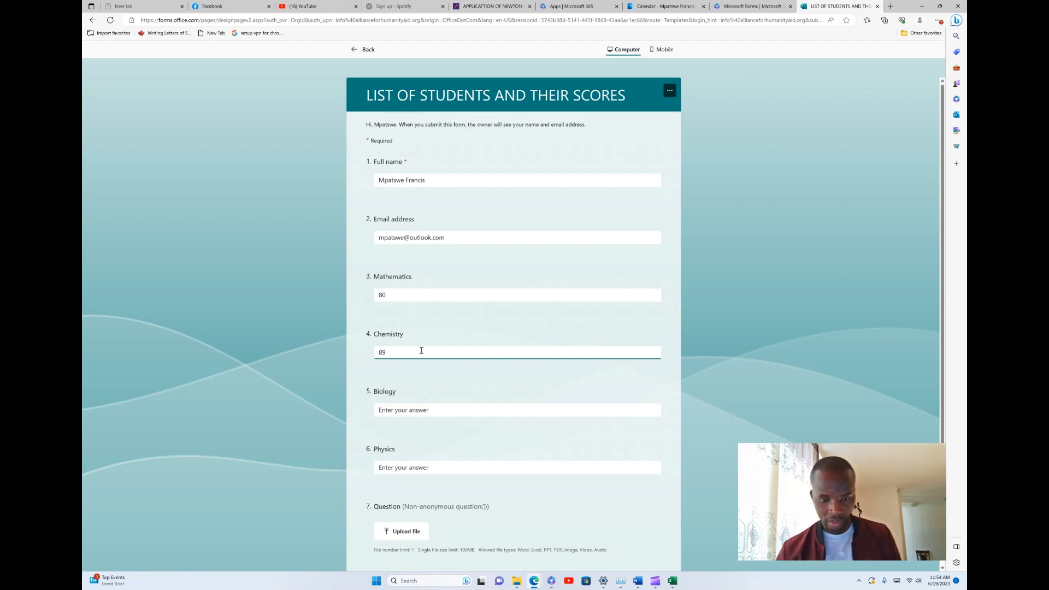
click(416, 409)
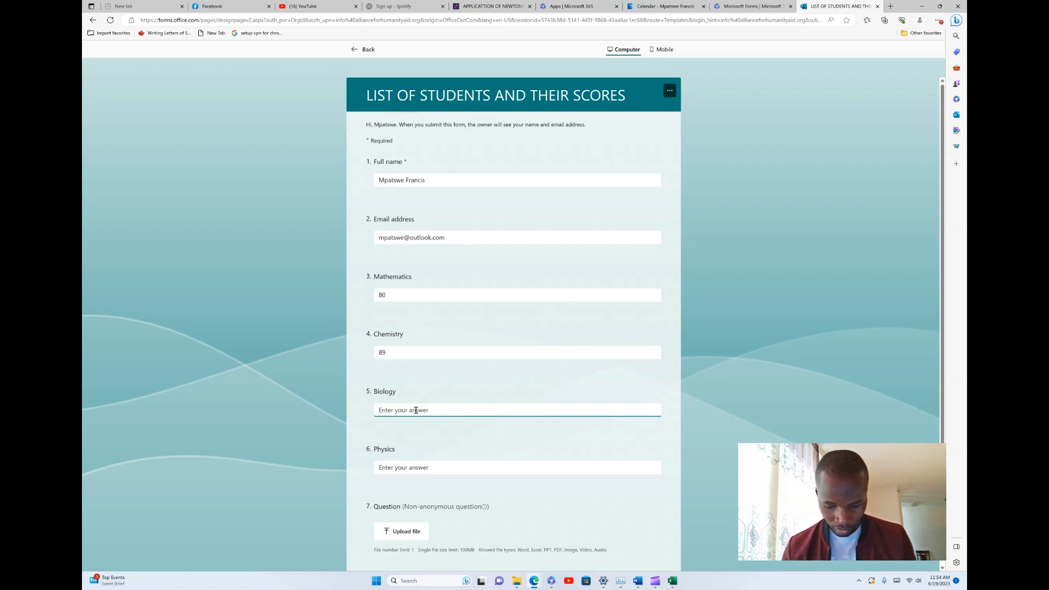
text(50)
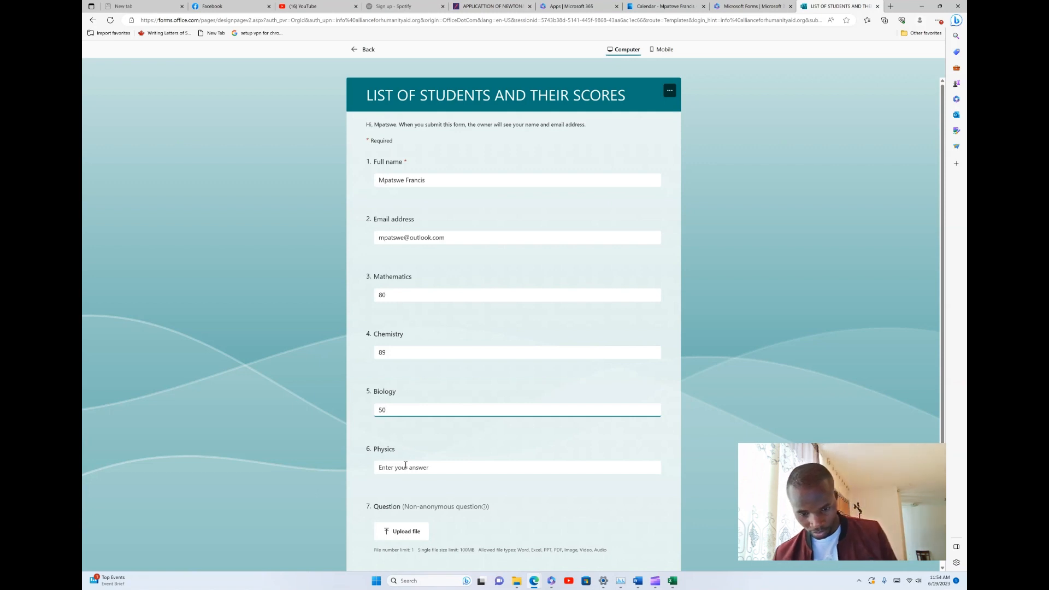
click(416, 467)
text(90)
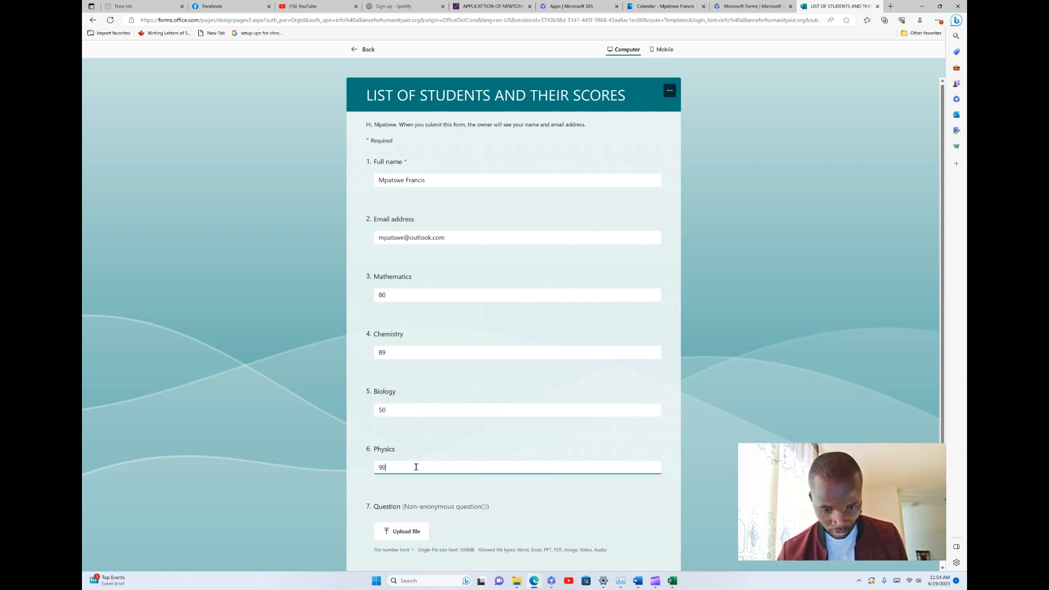
scroll(426, 434, down, 2)
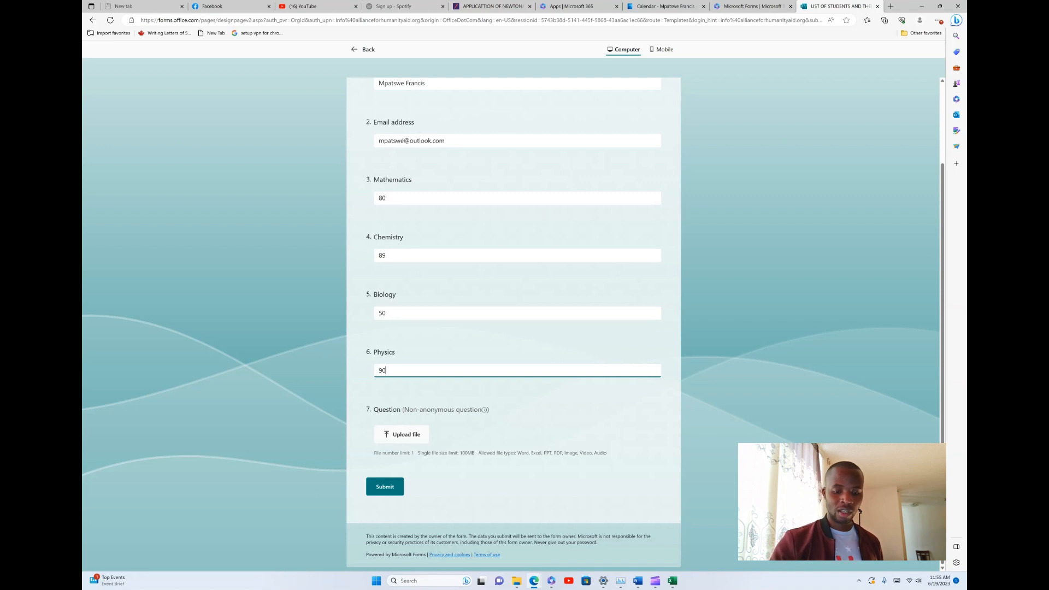
Submit the completed first student response
key(Return)
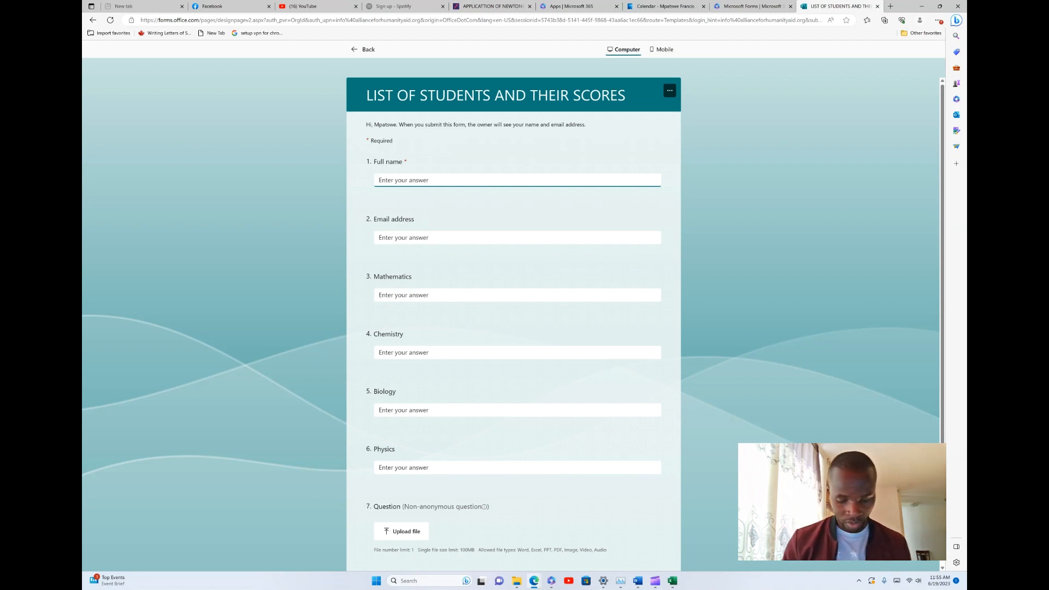
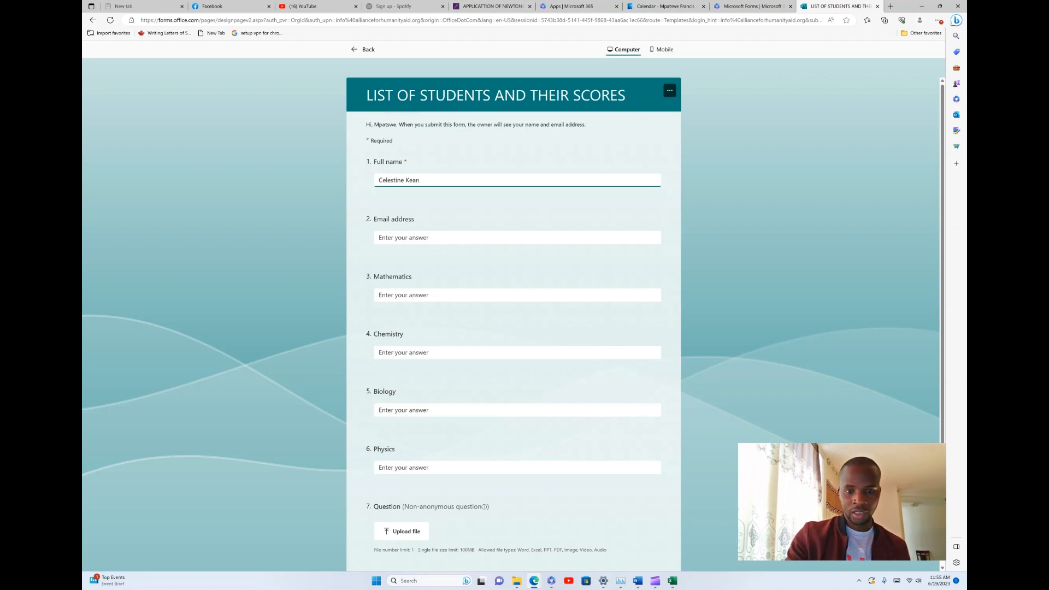
Enter the second student's full name and email address in the form
click(380, 238)
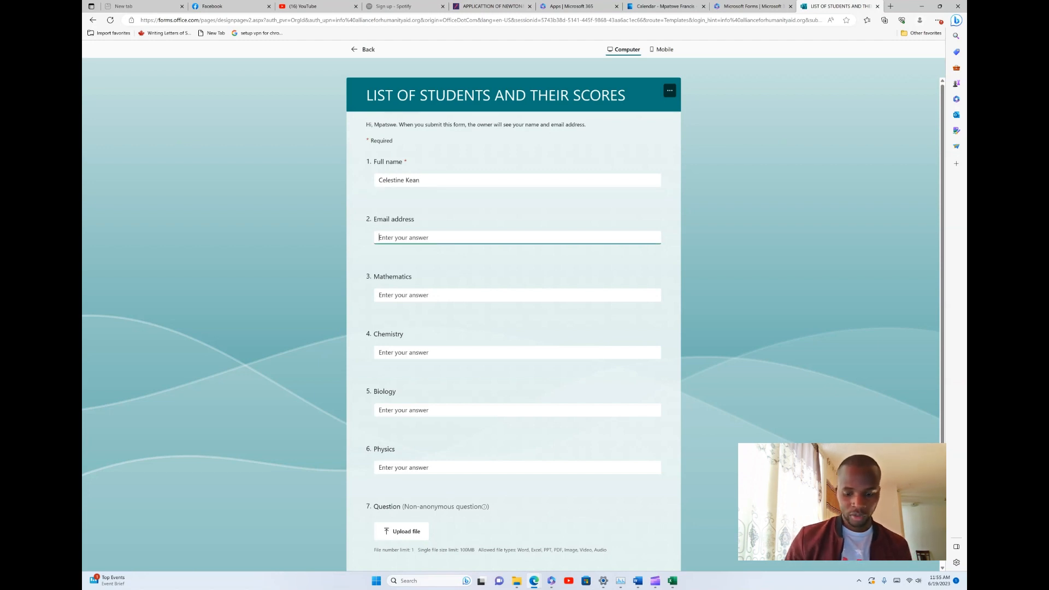
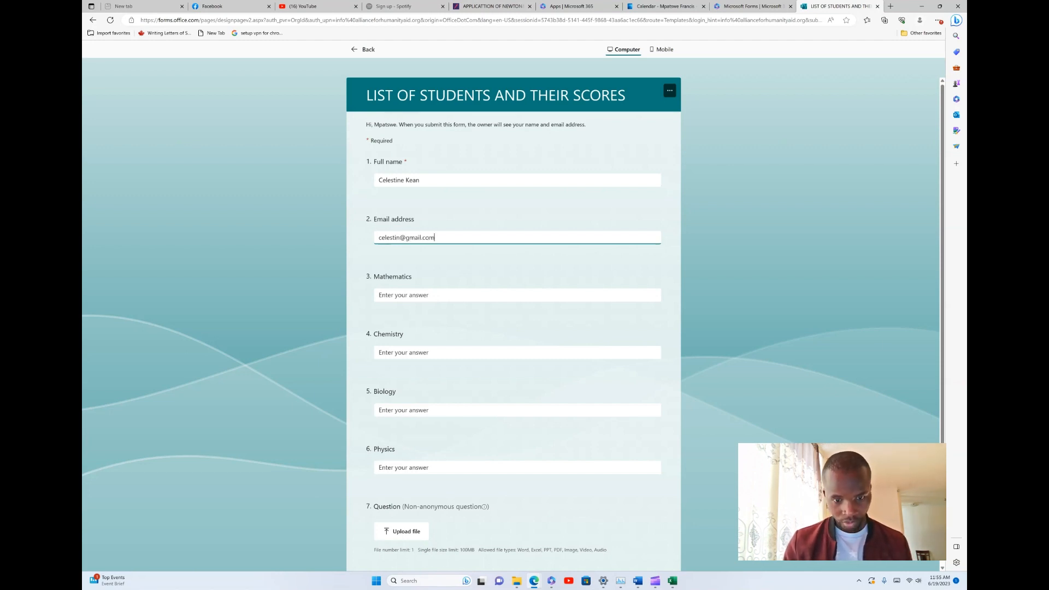
Enter scores Mathematics 67, Chemistry 89, Biology 90, Physics 56, submit, and start a new blank response
key(Tab)
text(67)
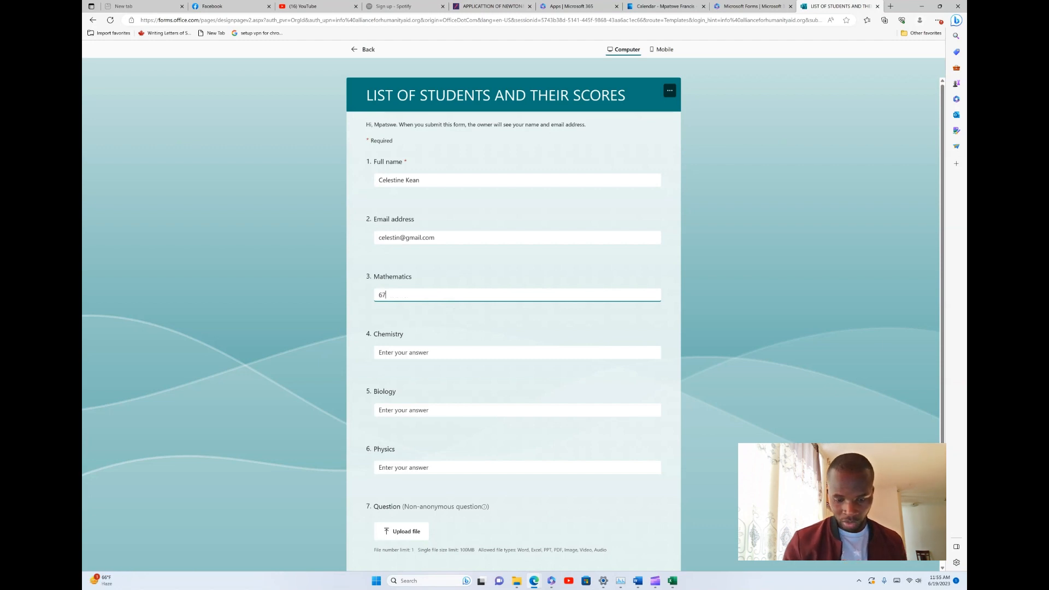
key(Tab)
text(89)
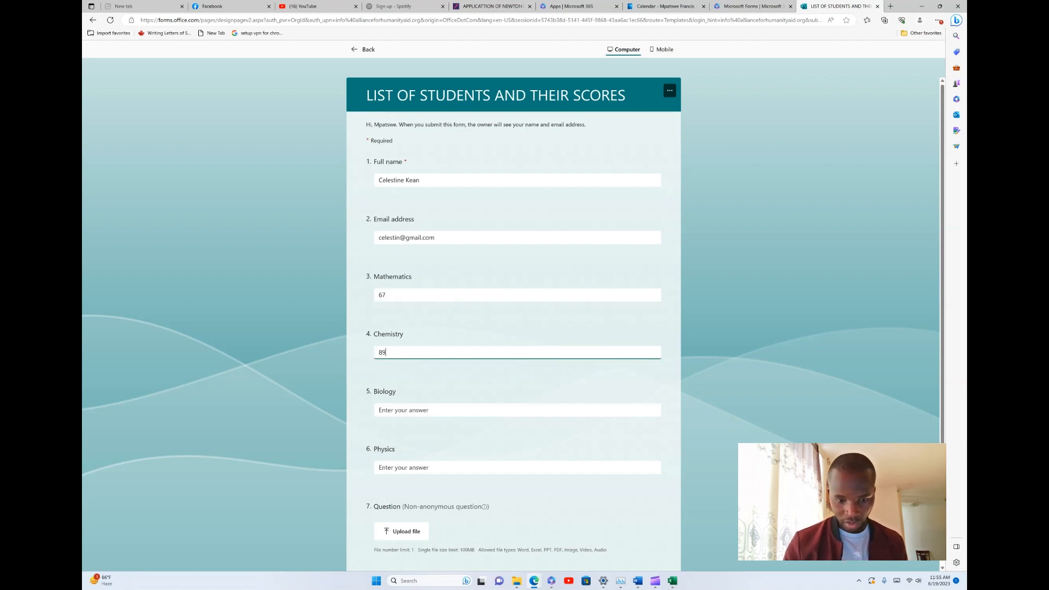
key(Tab)
text(90)
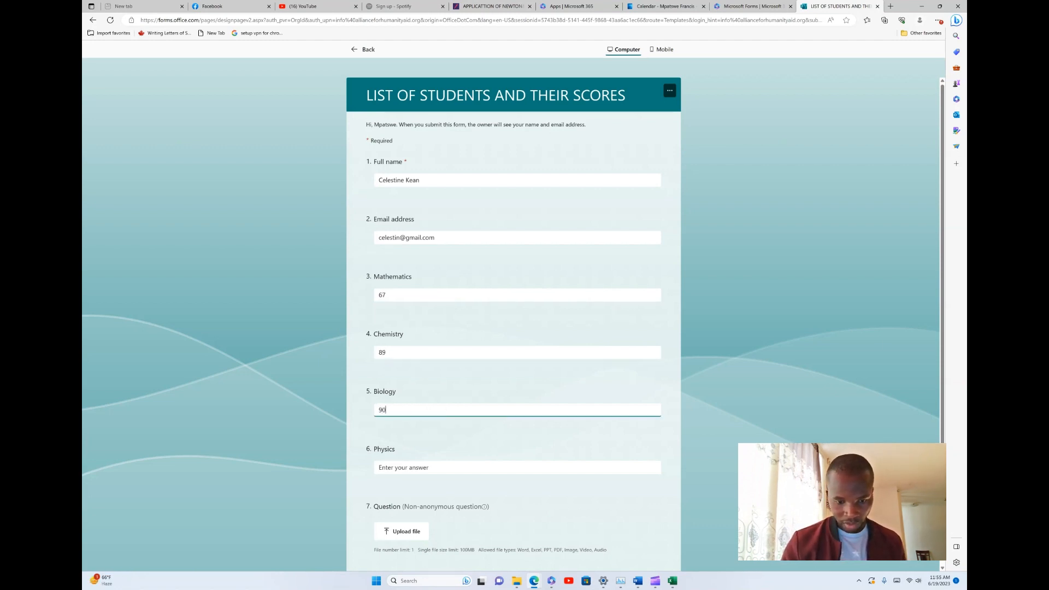
key(Tab)
text(56)
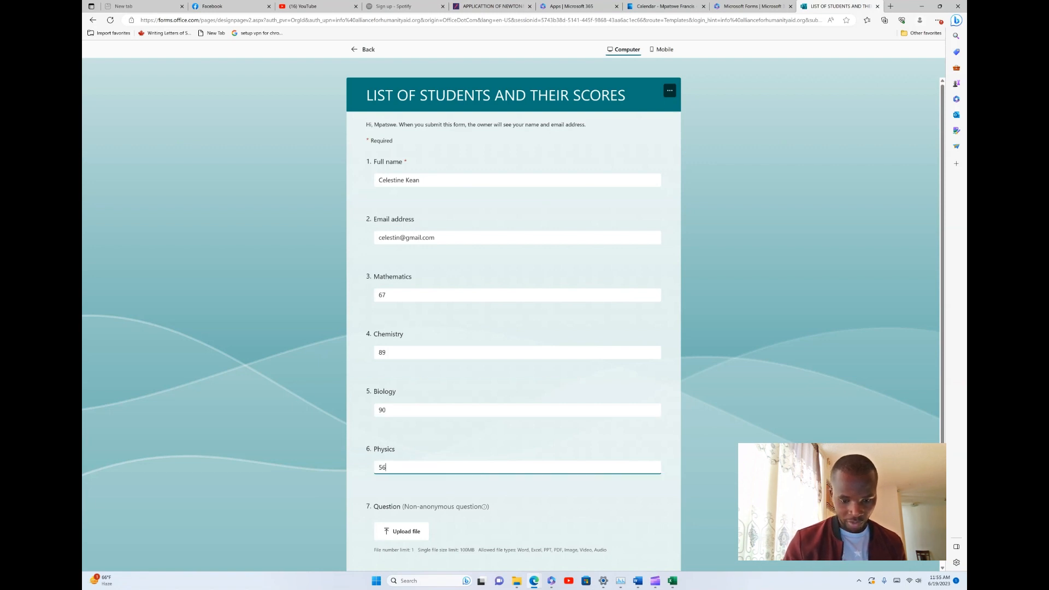
scroll(514, 323, down, 3)
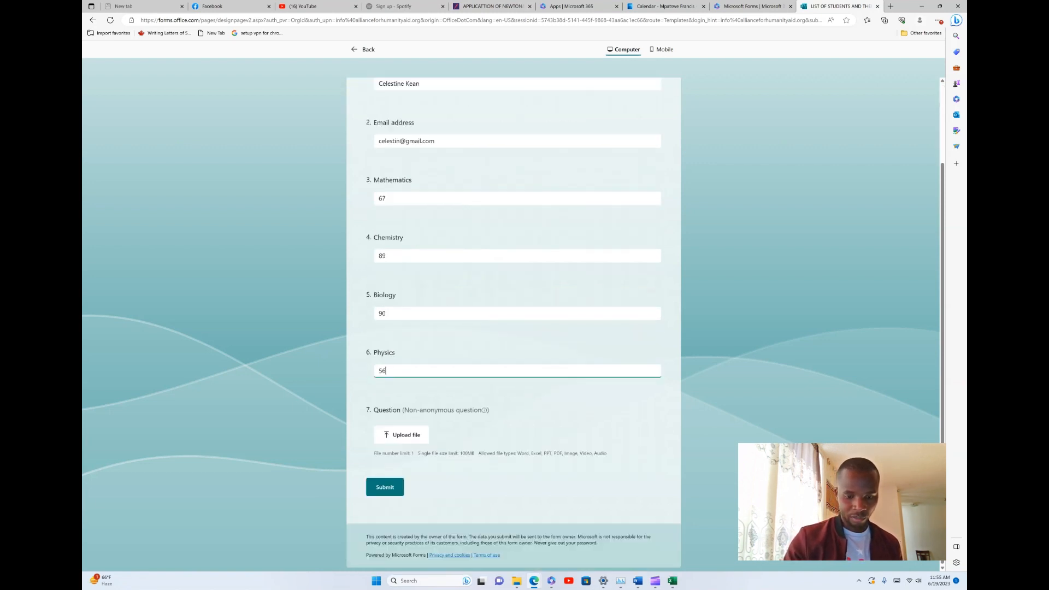
click(391, 487)
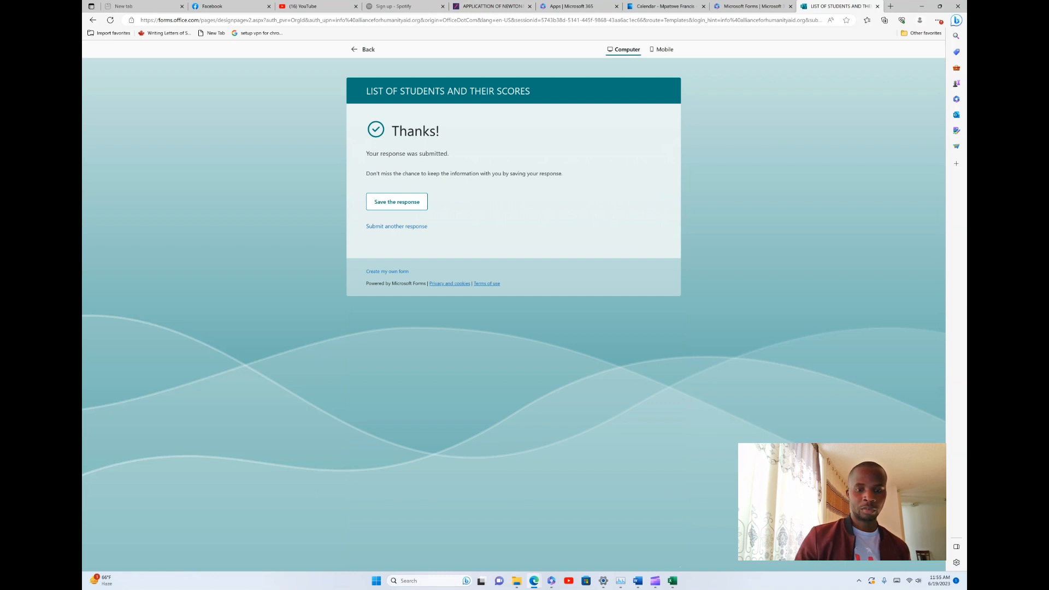
click(397, 226)
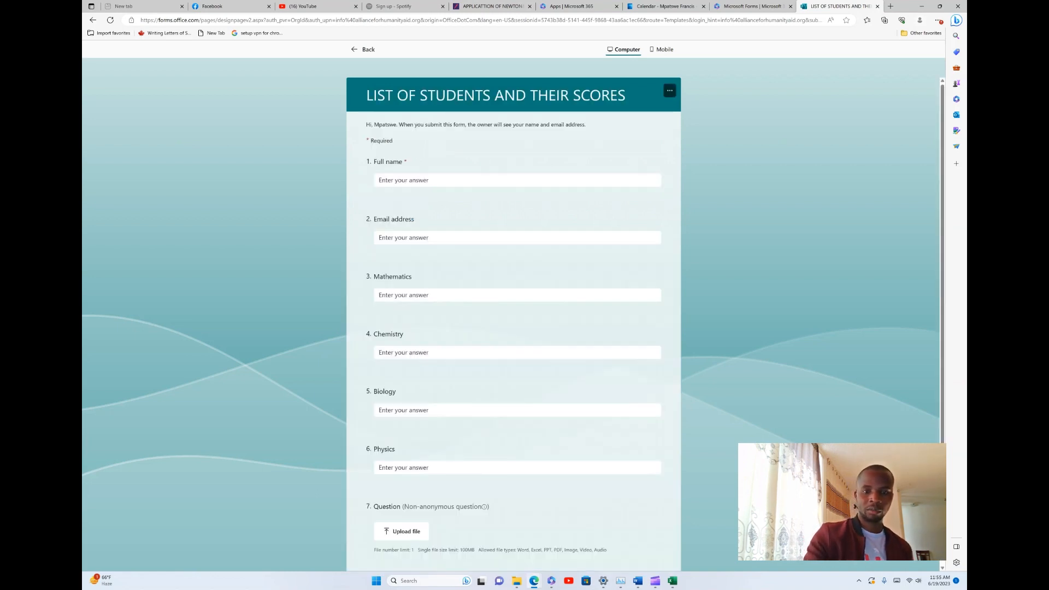
Fill in the third student's full name and email address
click(403, 181)
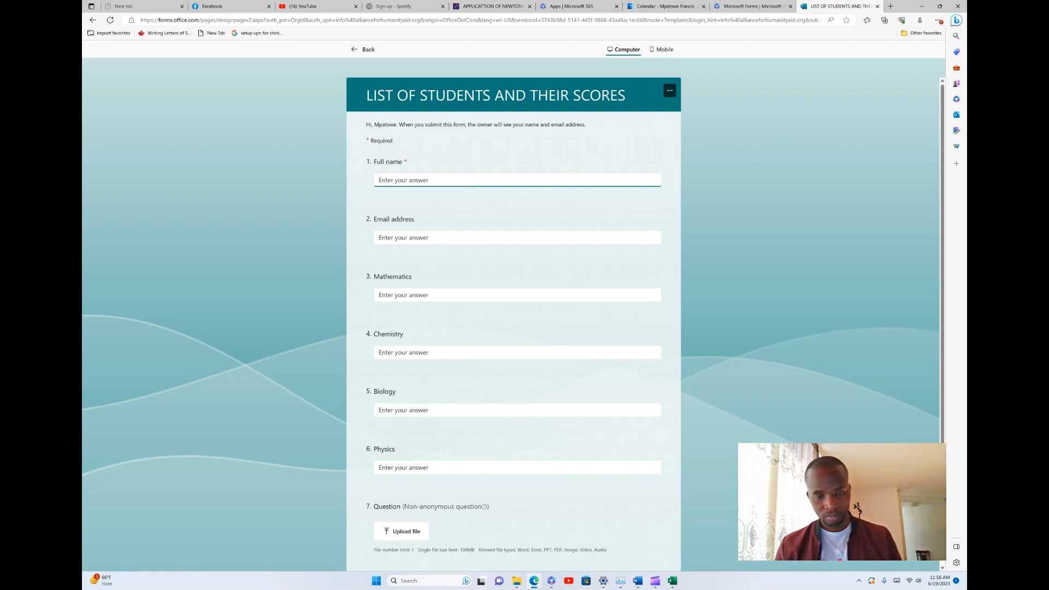
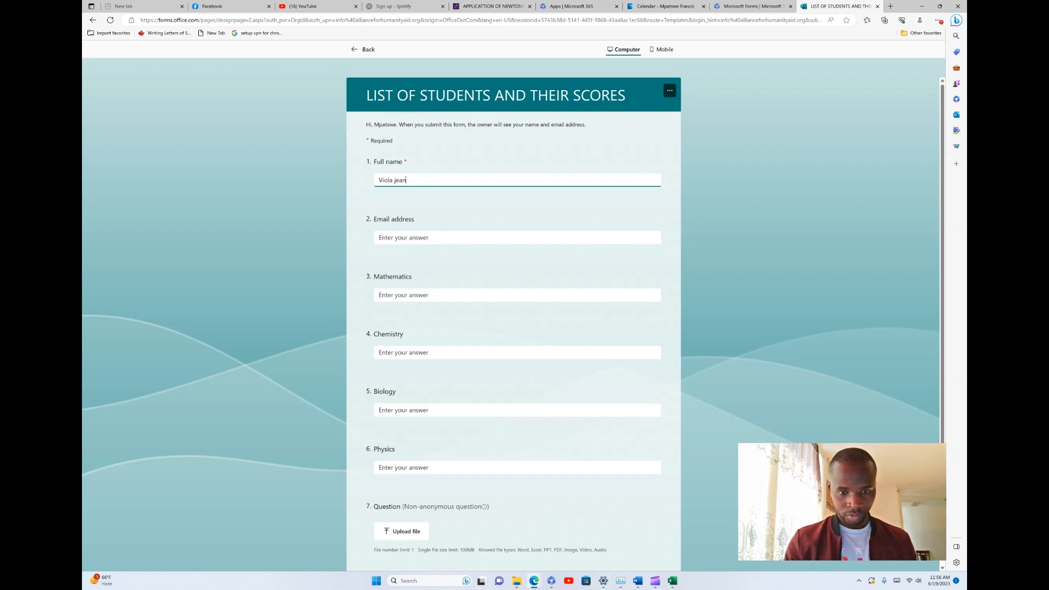
click(415, 237)
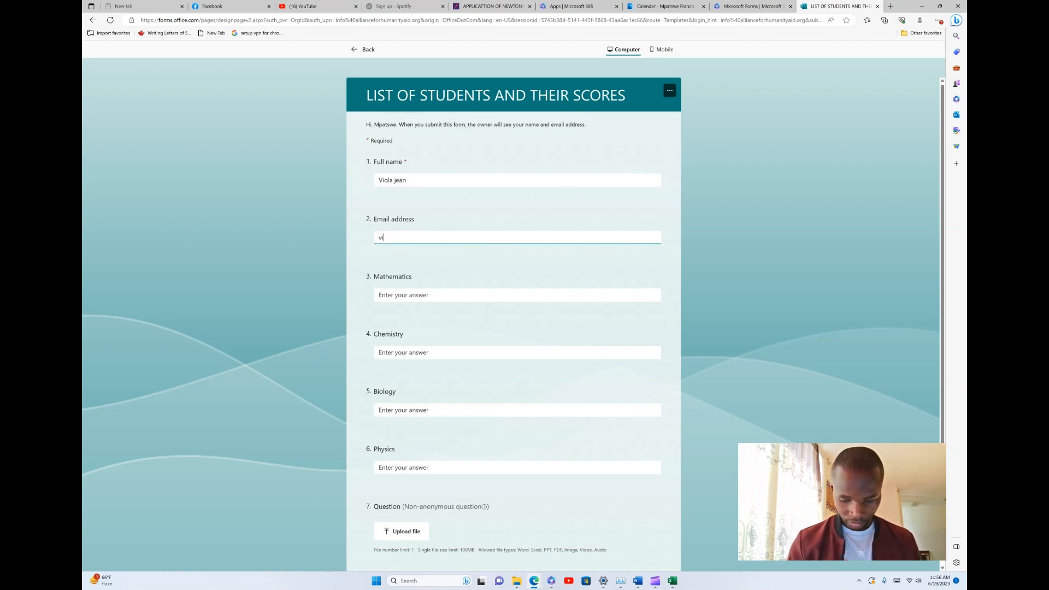
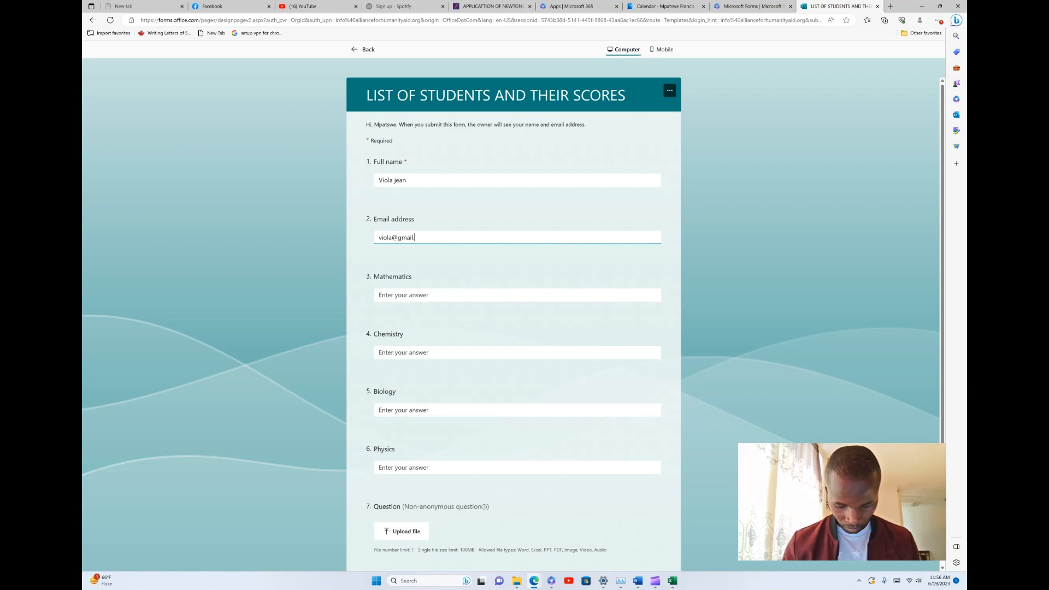
Enter Mathematics 78, Chemistry 90, Biology 34, Physics 67 and submit the response
click(378, 295)
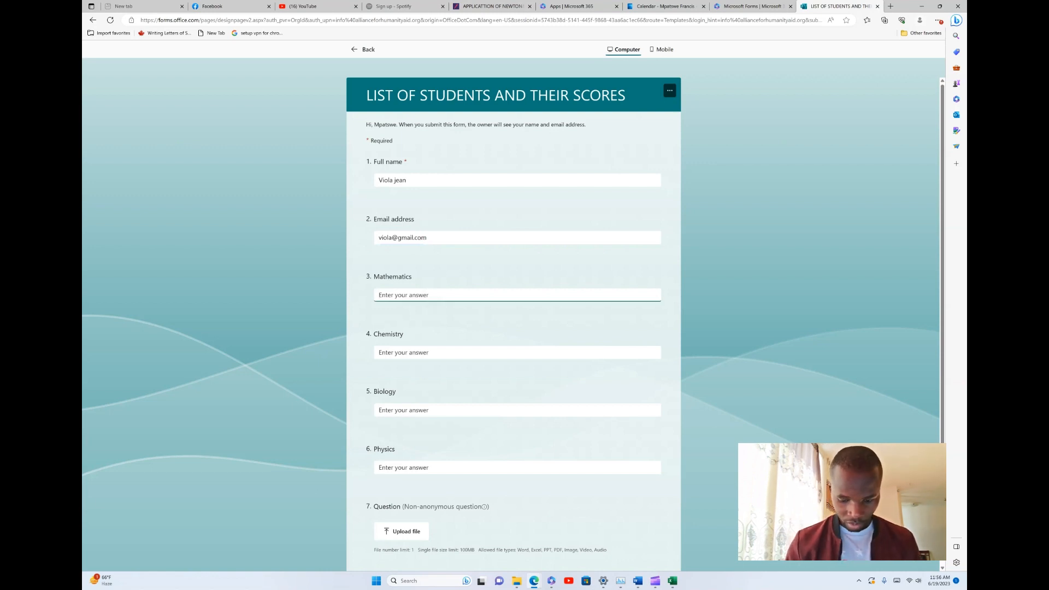
text(78)
click(379, 352)
text(90)
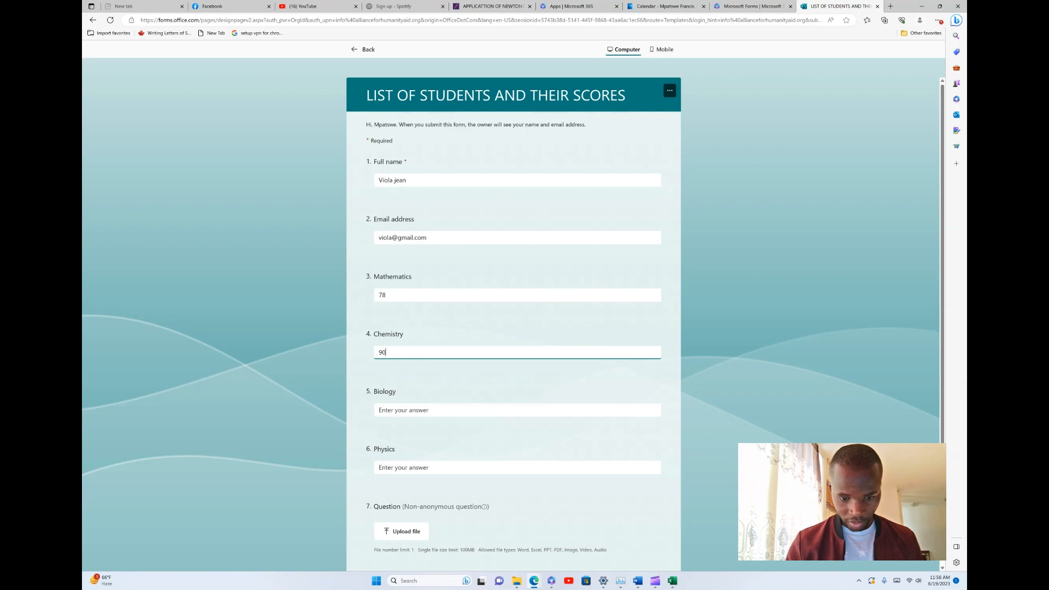
click(378, 410)
text(34)
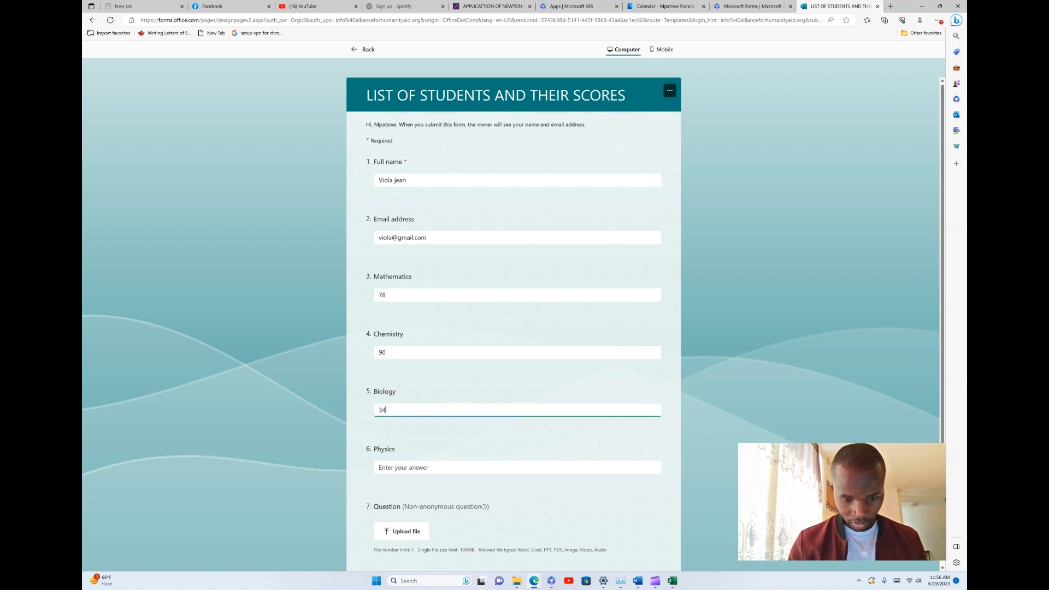
click(379, 468)
text(67)
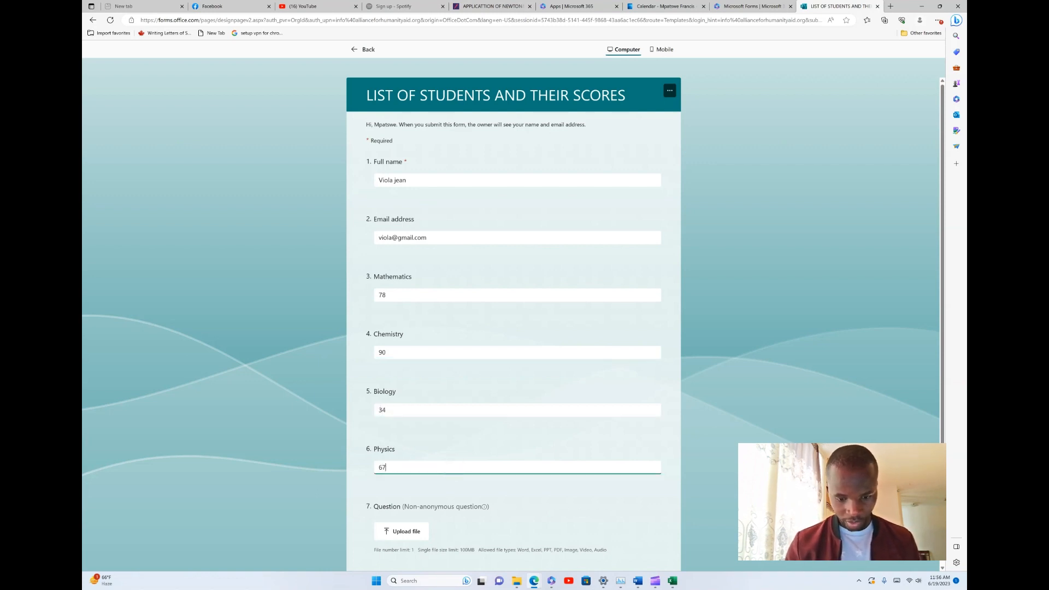
scroll(514, 328, down, 2)
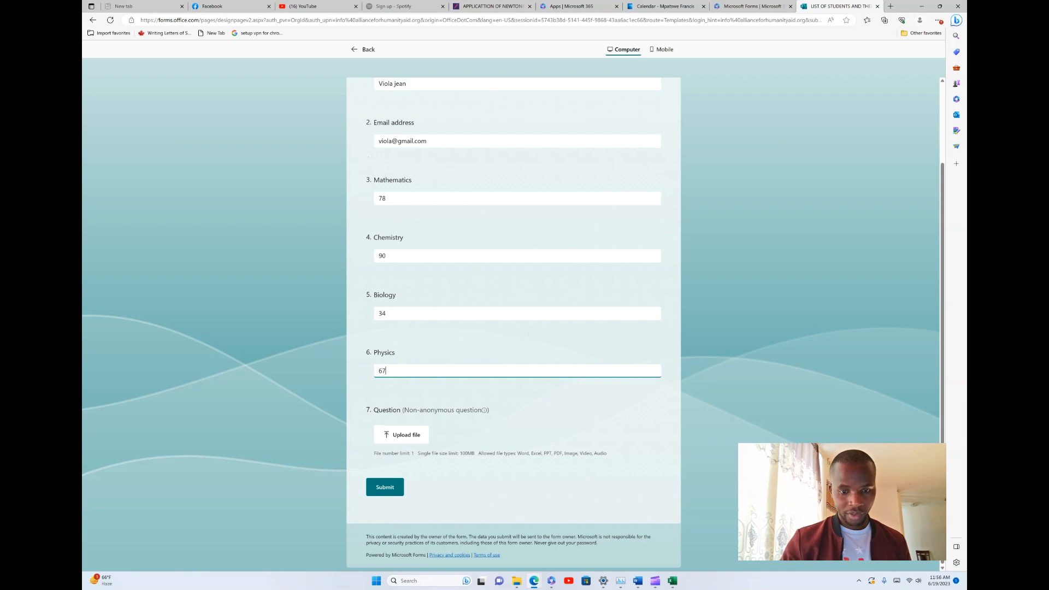
click(385, 487)
key(Tab)
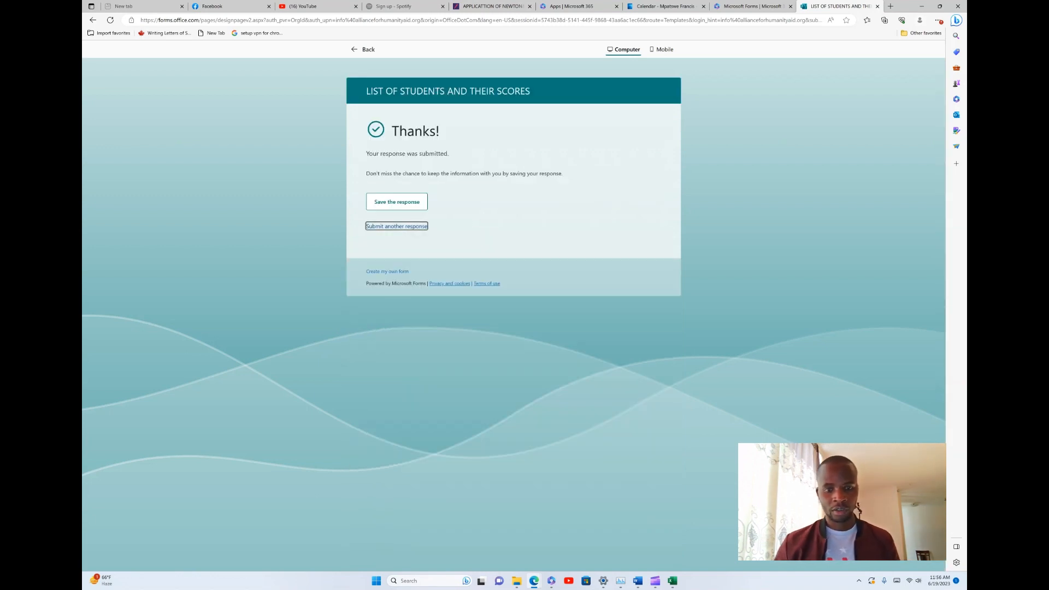
On a fresh form, enter the fourth student's full name and an email ending in tebtalks.com
key(Return)
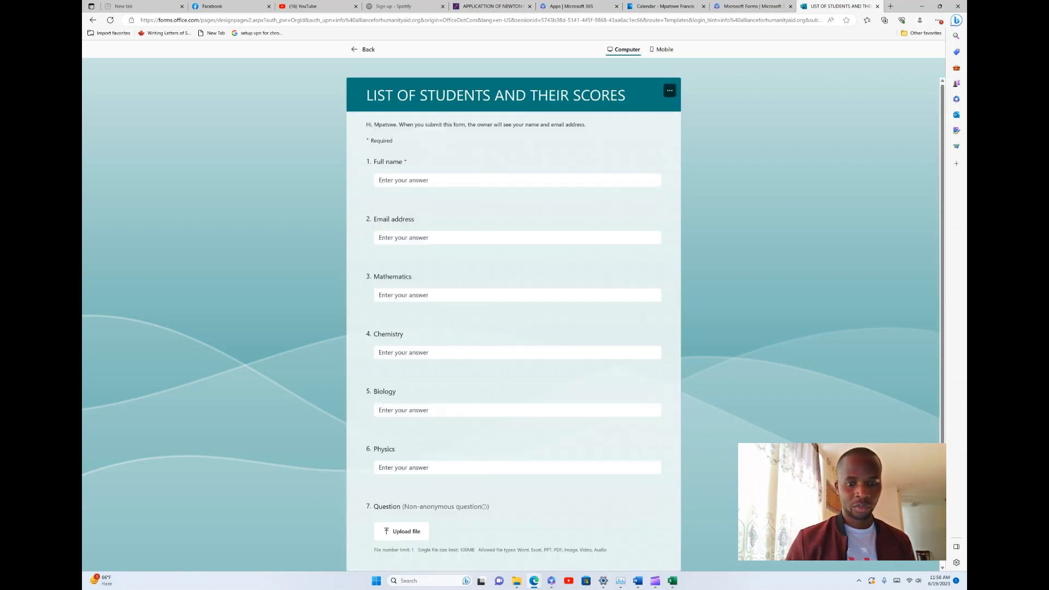
click(473, 181)
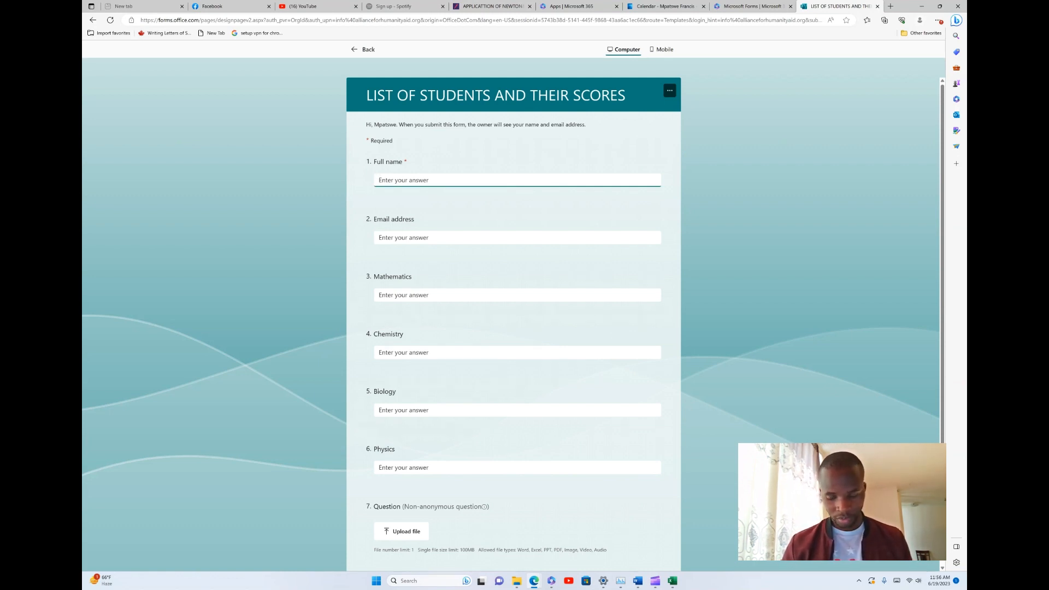
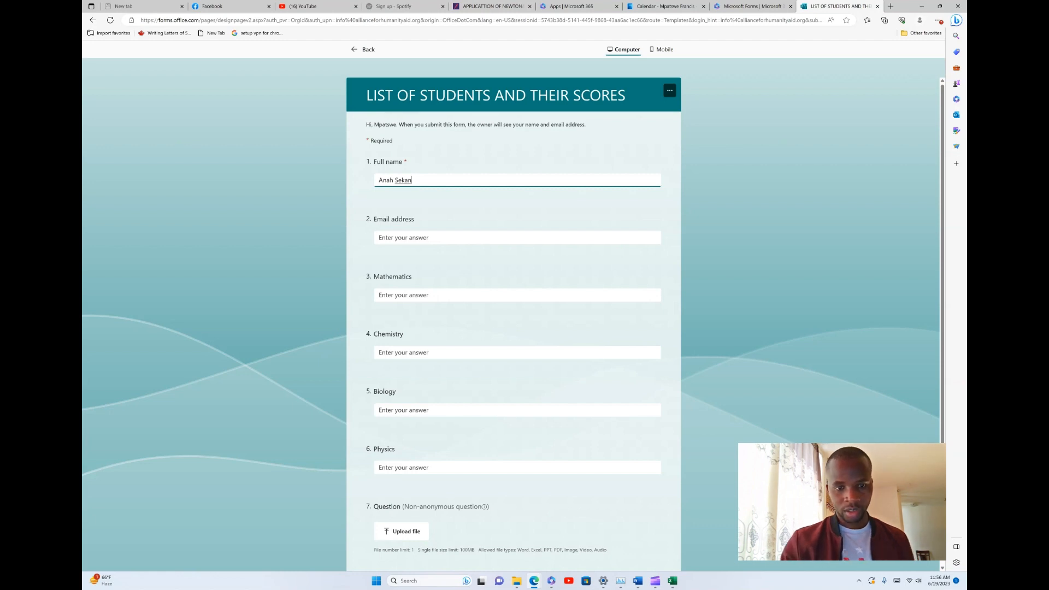
click(403, 238)
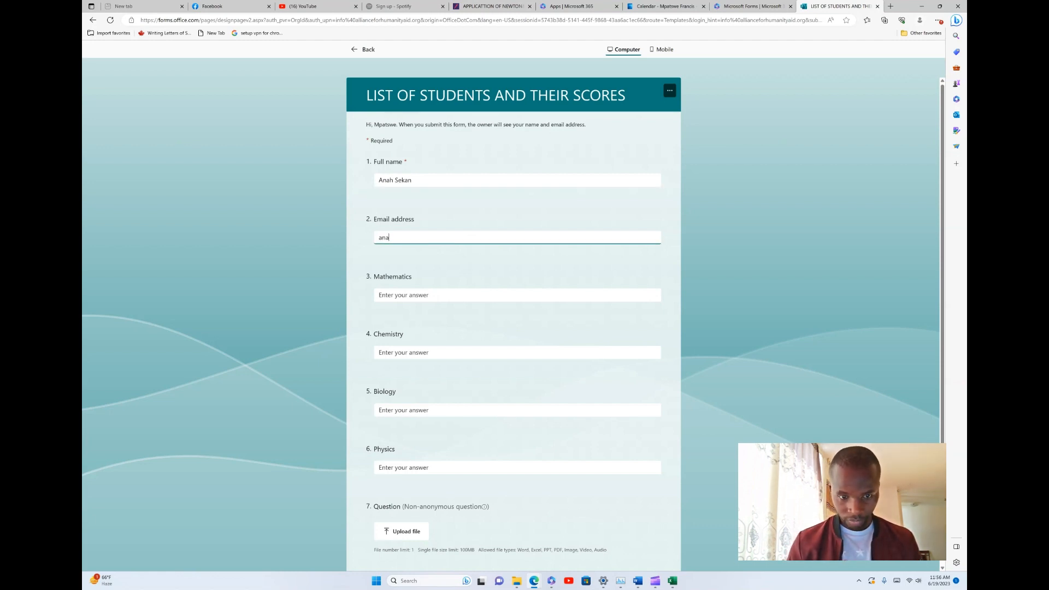
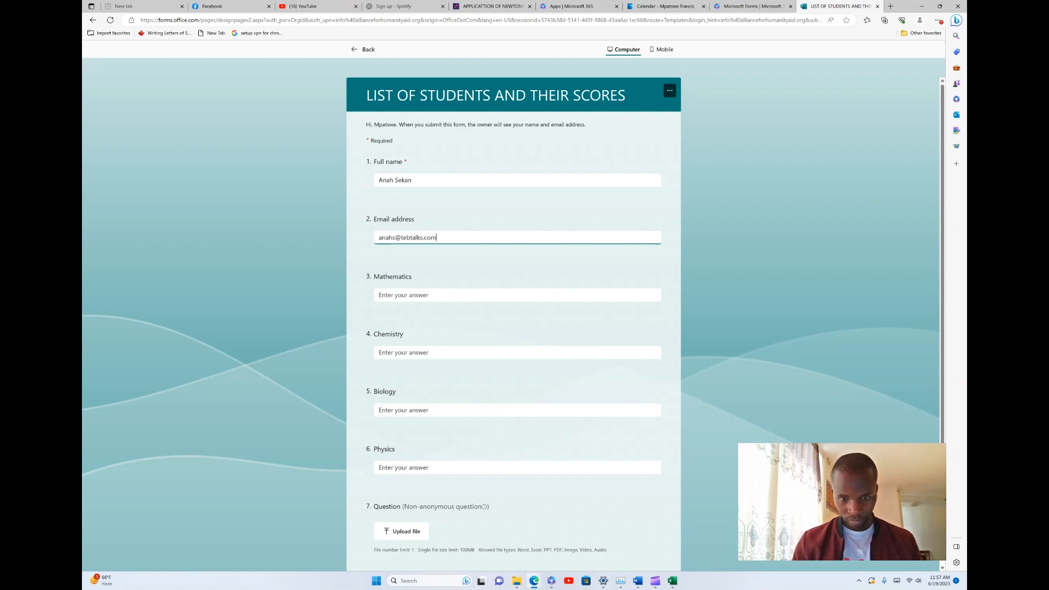
Enter scores 78, 45, 68 and 90, submit, and save the response
key(Tab)
text(78)
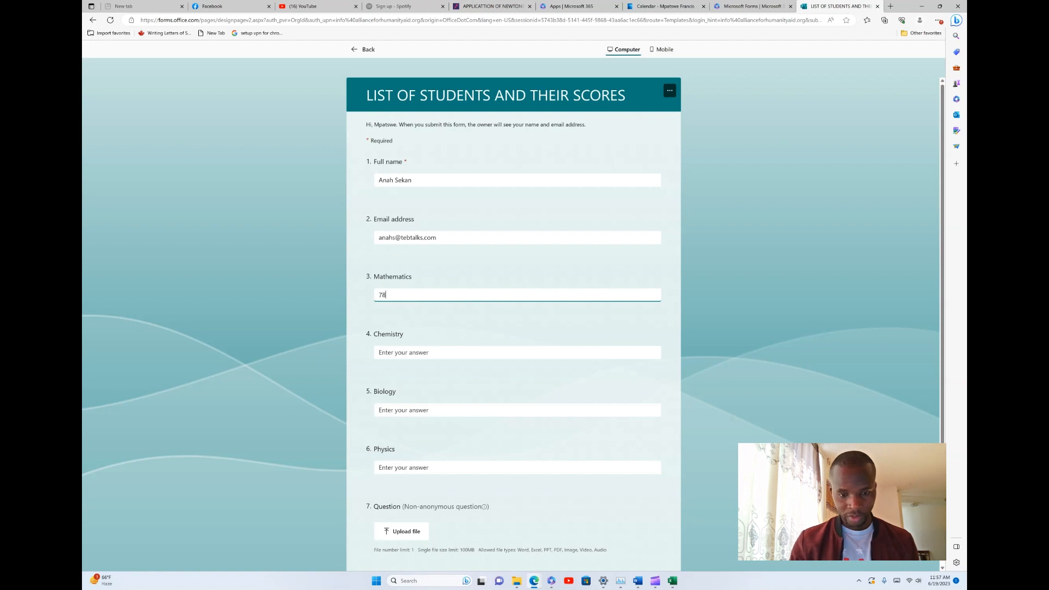
key(Tab)
text(45)
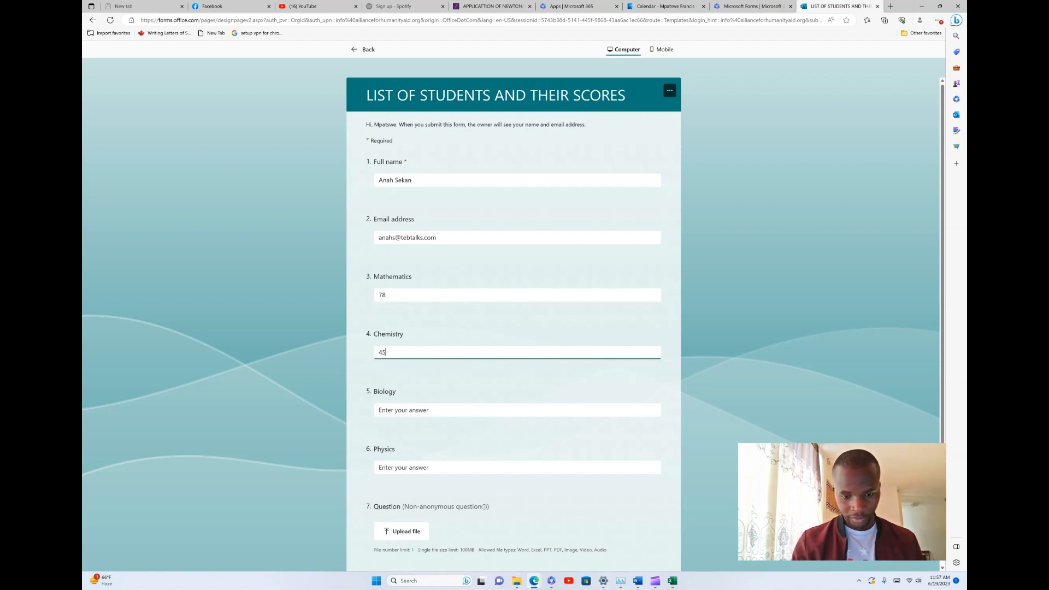
key(Tab)
text(68)
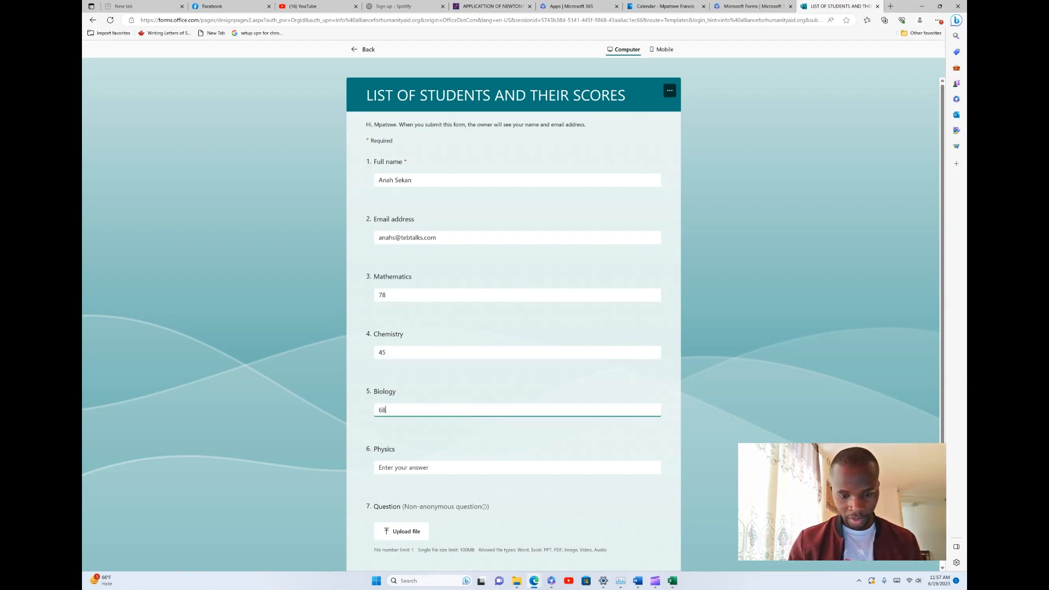
key(Tab)
text(90)
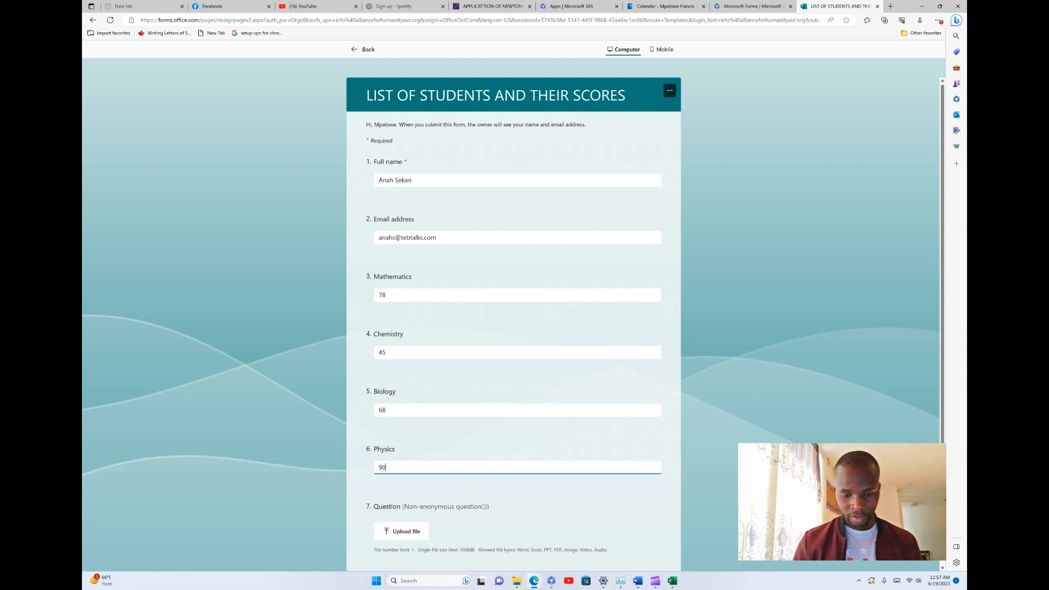
scroll(514, 322, down, 2)
click(384, 486)
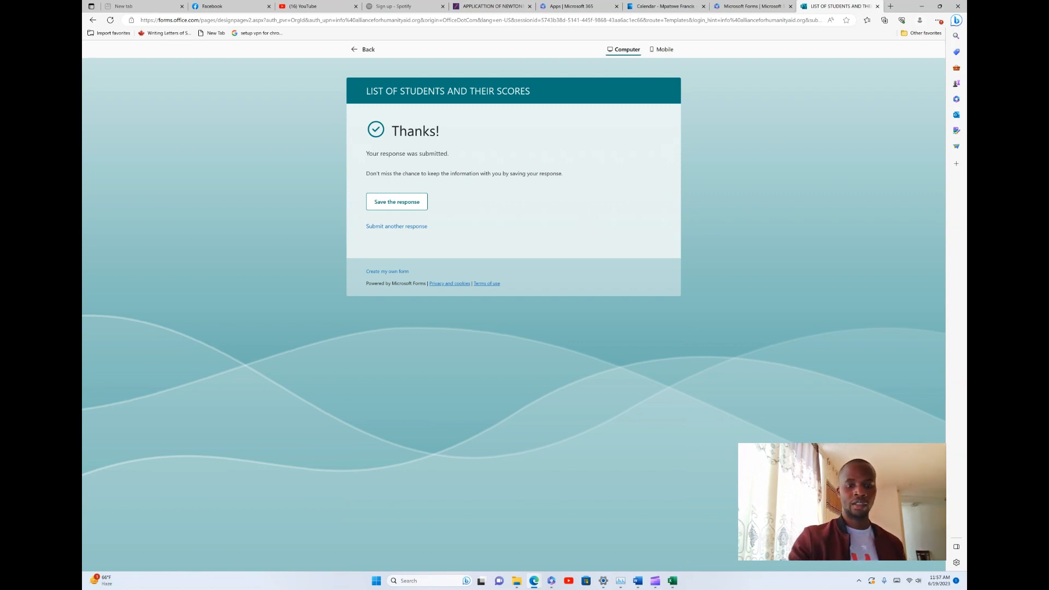
click(397, 202)
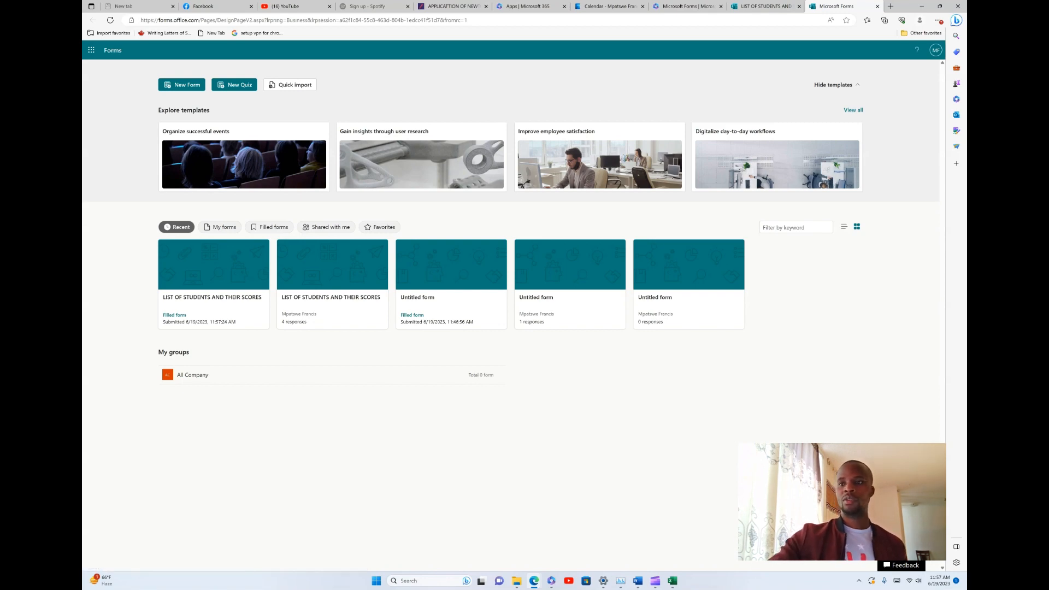
Go back to the scores form's browser tab and leave the preview for the Questions editor
key(ctrl+shift+Tab)
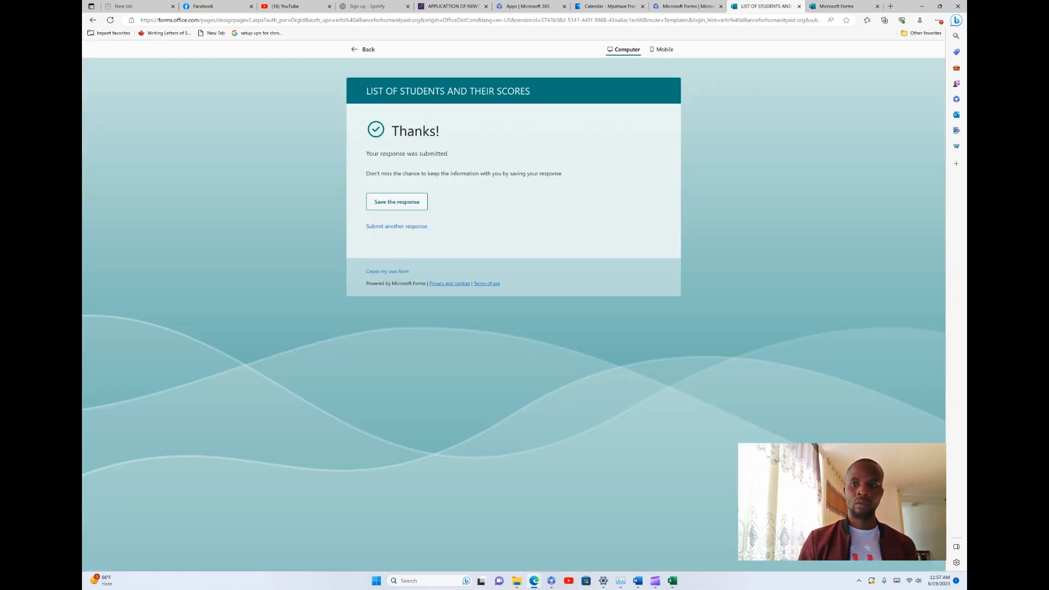
key(alt+Left)
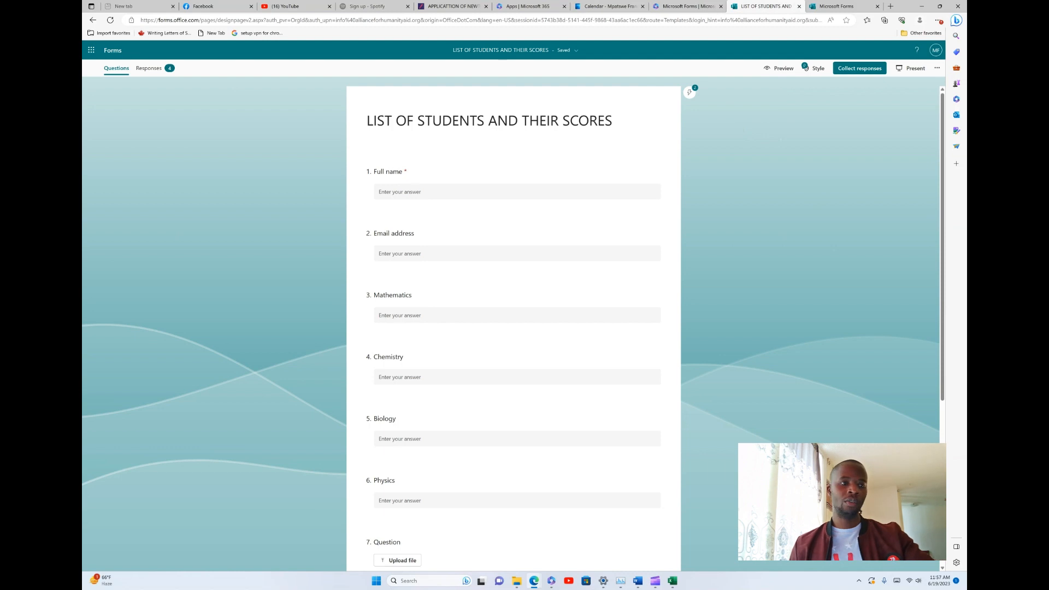
Open the Responses tab and show More Details for the four Full name answers
click(149, 68)
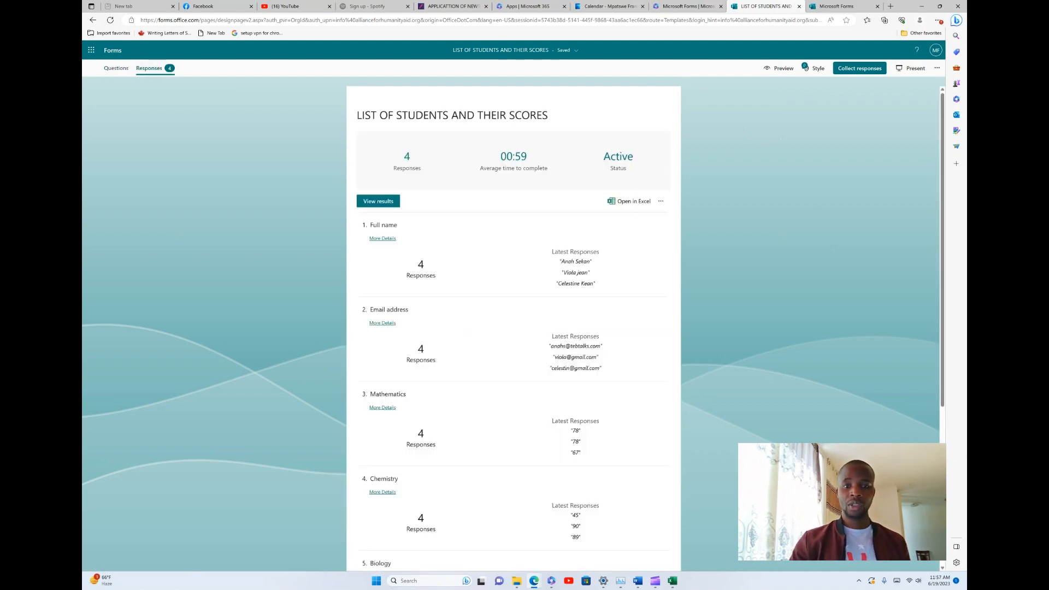
scroll(514, 328, down, 1)
scroll(513, 328, up, 1)
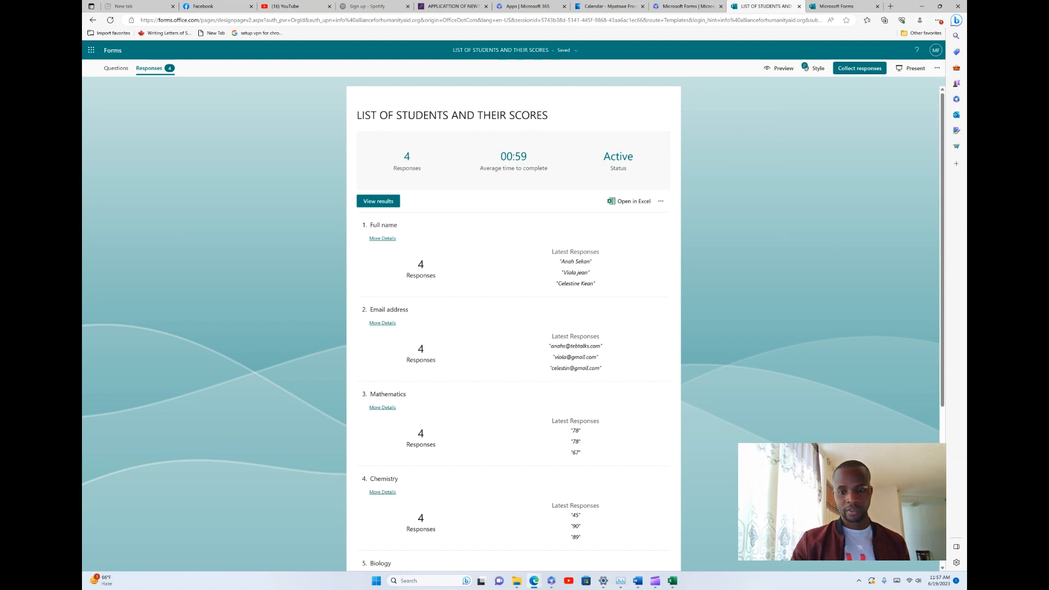
click(382, 238)
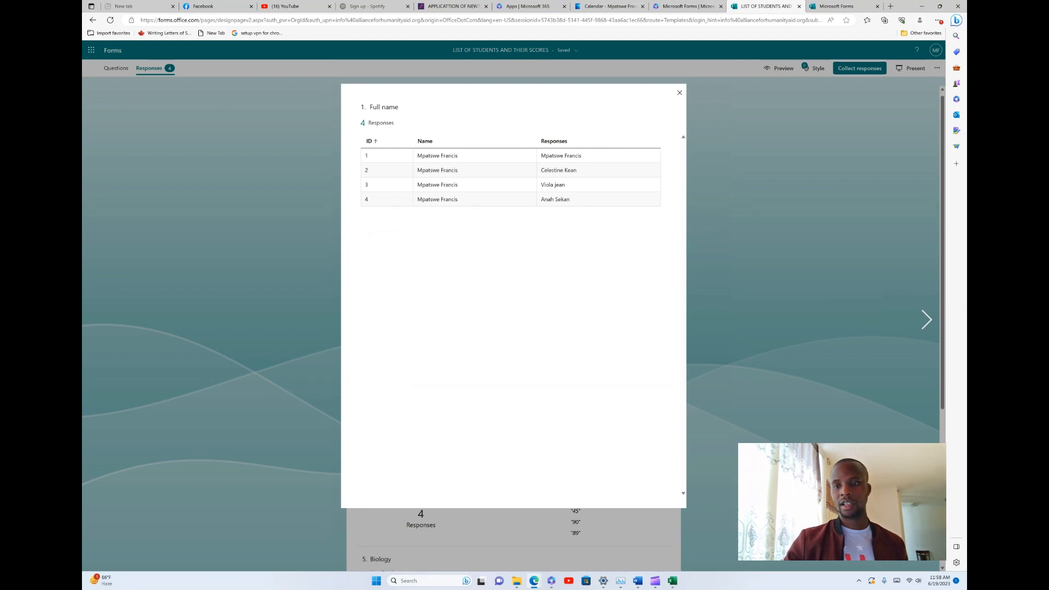
Close the Full name list, then view the detailed Email address and Mathematics answers
key(Escape)
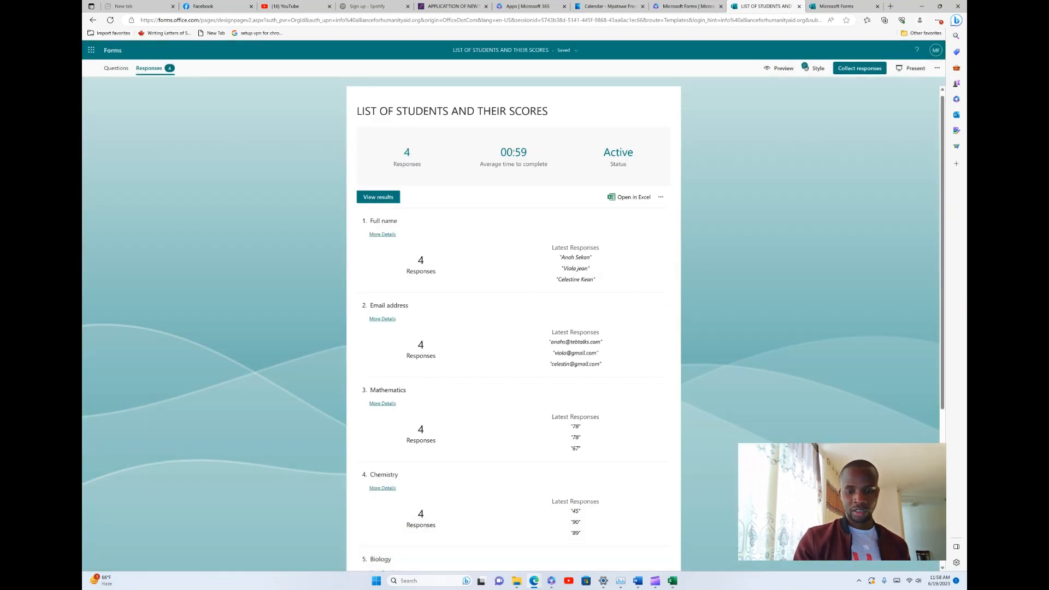
key(Tab)
key(Return)
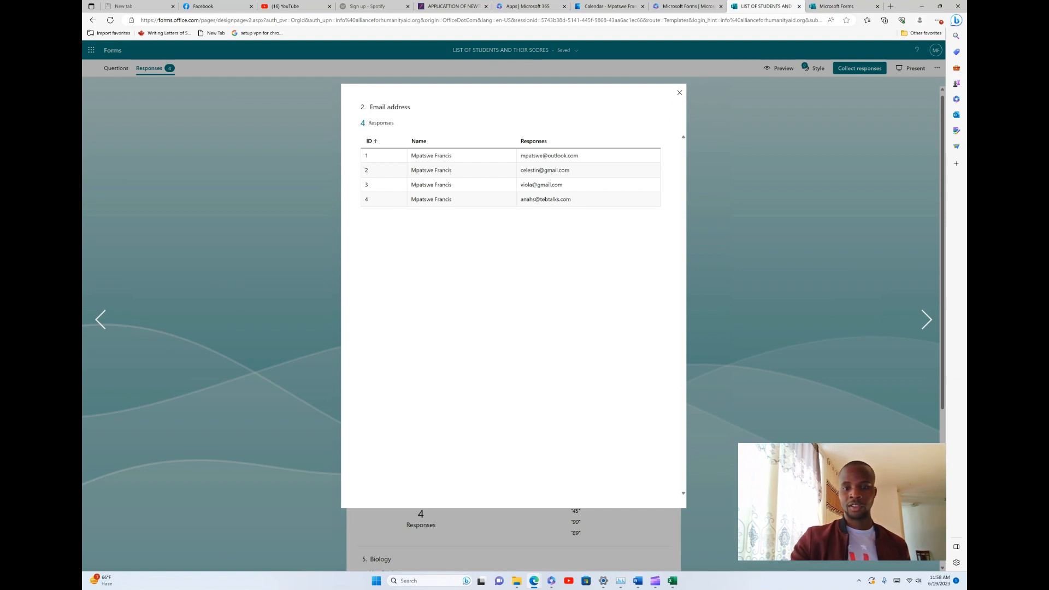
key(Escape)
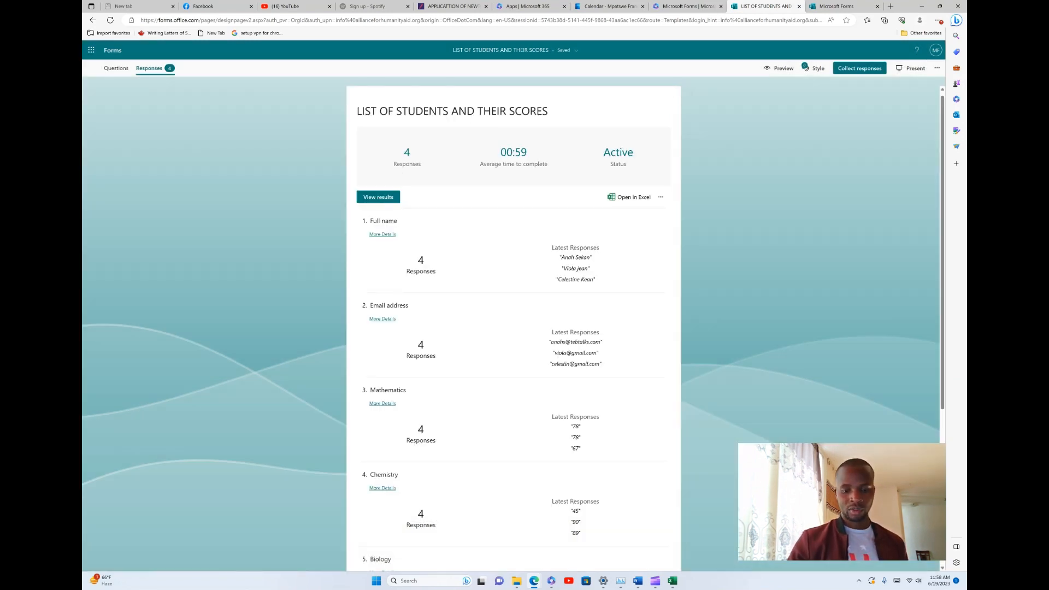
scroll(514, 328, down, 5)
key(Tab)
key(Return)
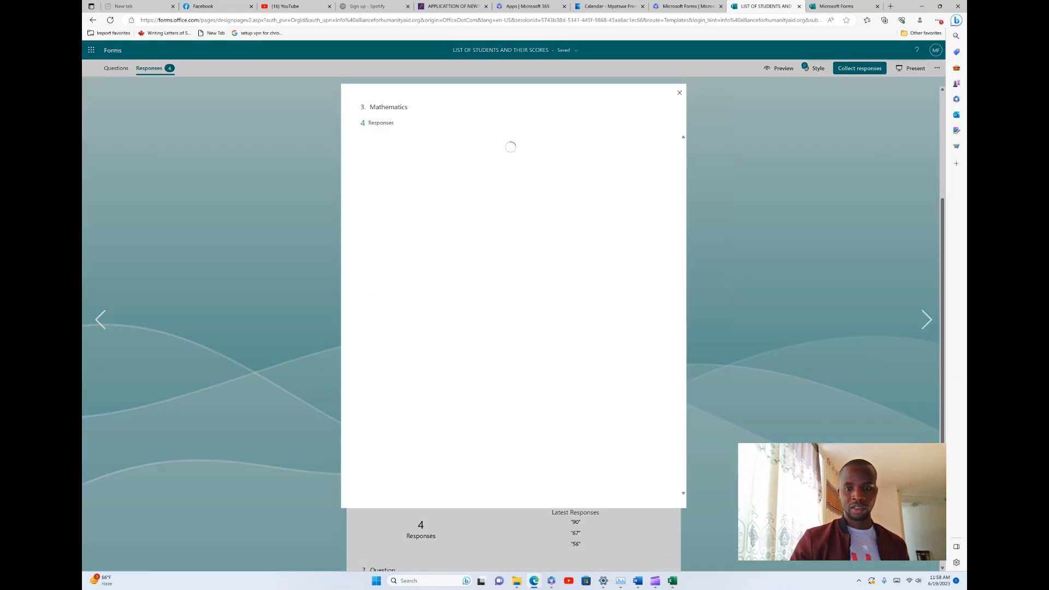
Close the Mathematics details, return to the top of the summary, and zoom out slightly
click(679, 92)
scroll(579, 405, down, 2)
scroll(579, 404, up, 1)
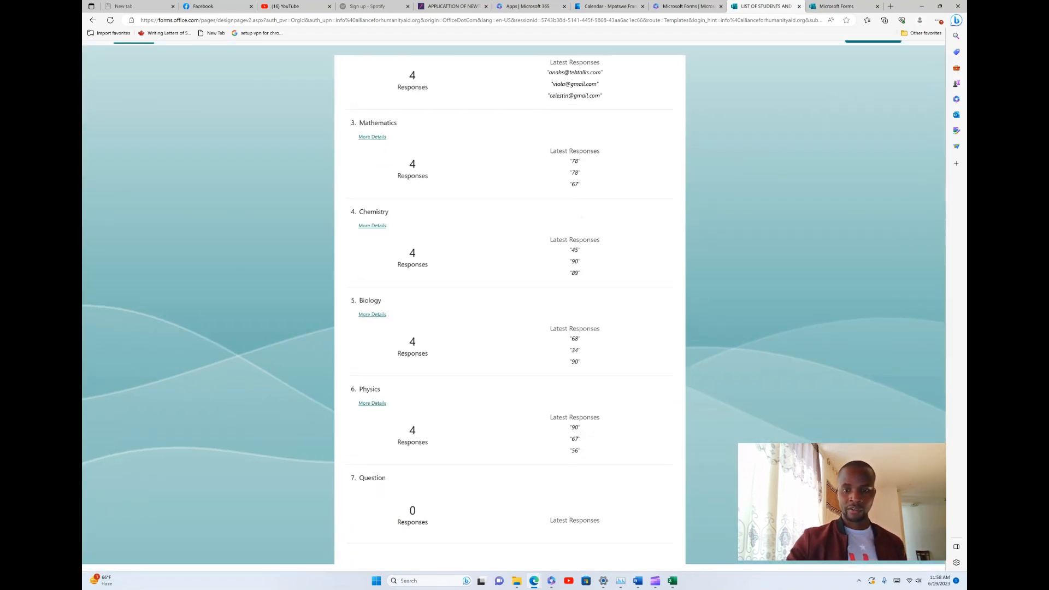
scroll(574, 405, up, 1)
scroll(583, 404, up, 1)
scroll(582, 404, down, 1)
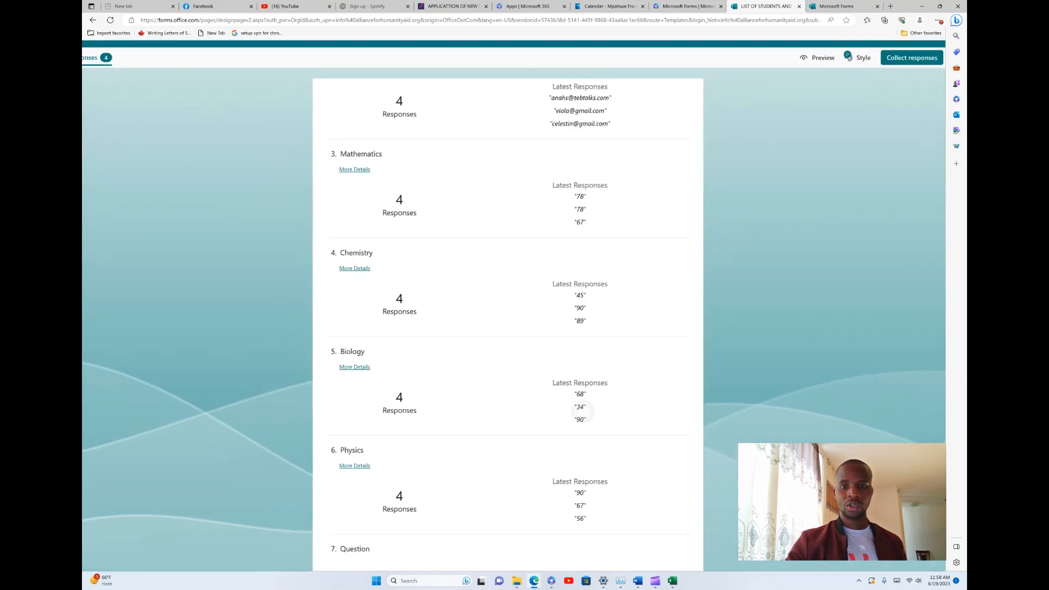
scroll(583, 403, up, 1)
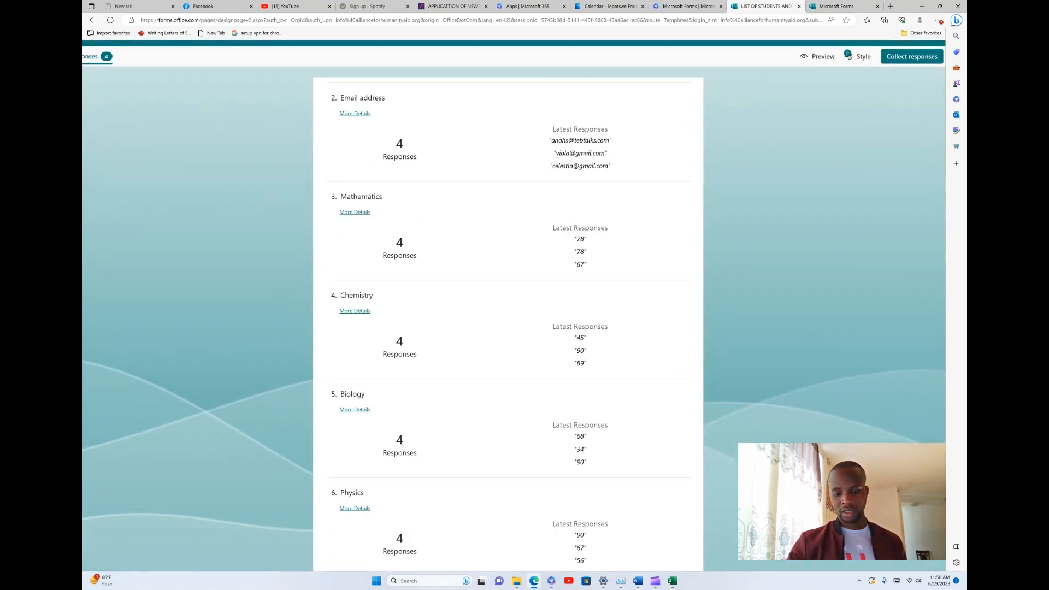
scroll(508, 322, up, 4)
scroll(508, 322, up, 1)
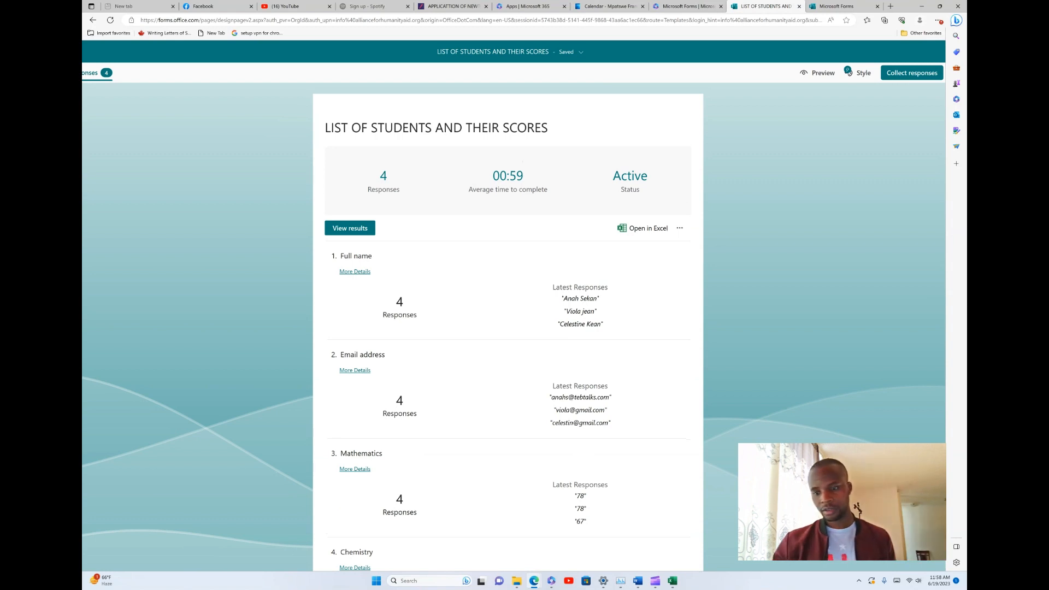
scroll(417, 434, left, 1)
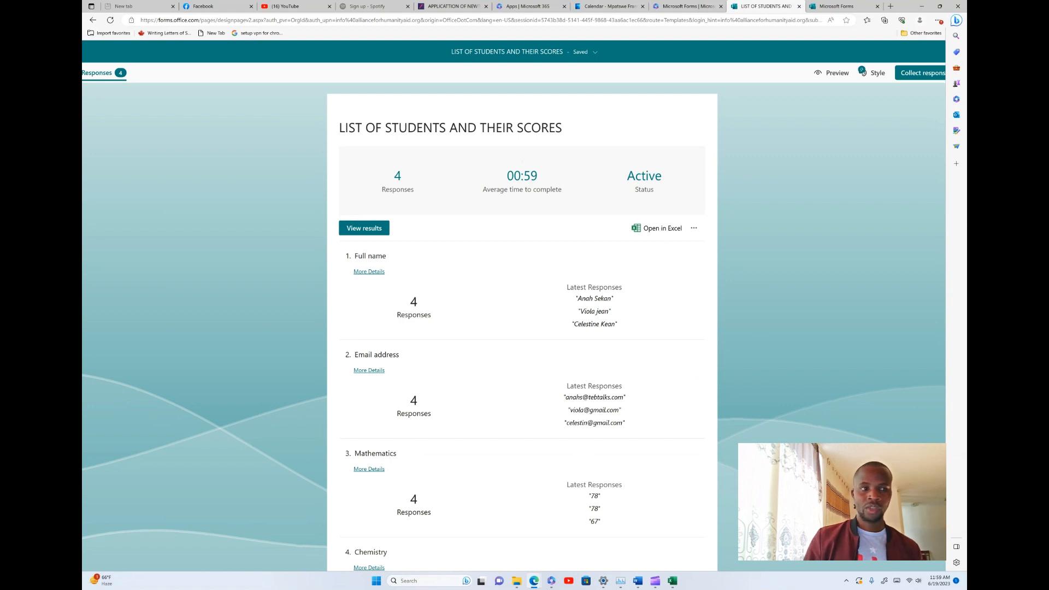
key(ctrl+minus)
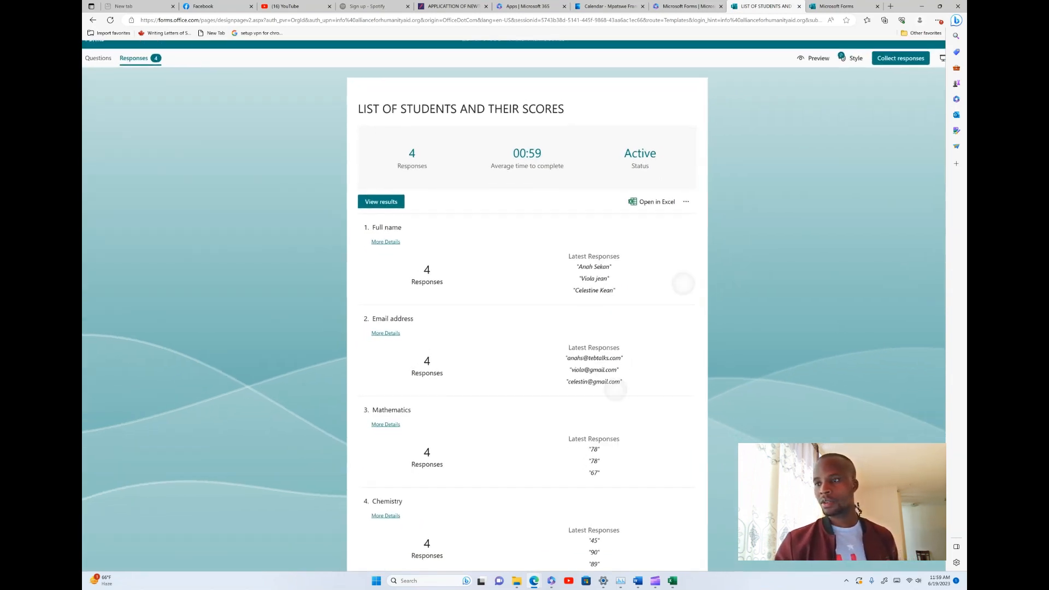
Copy a shortened sharing link from Collect responses and close the dialog
click(905, 55)
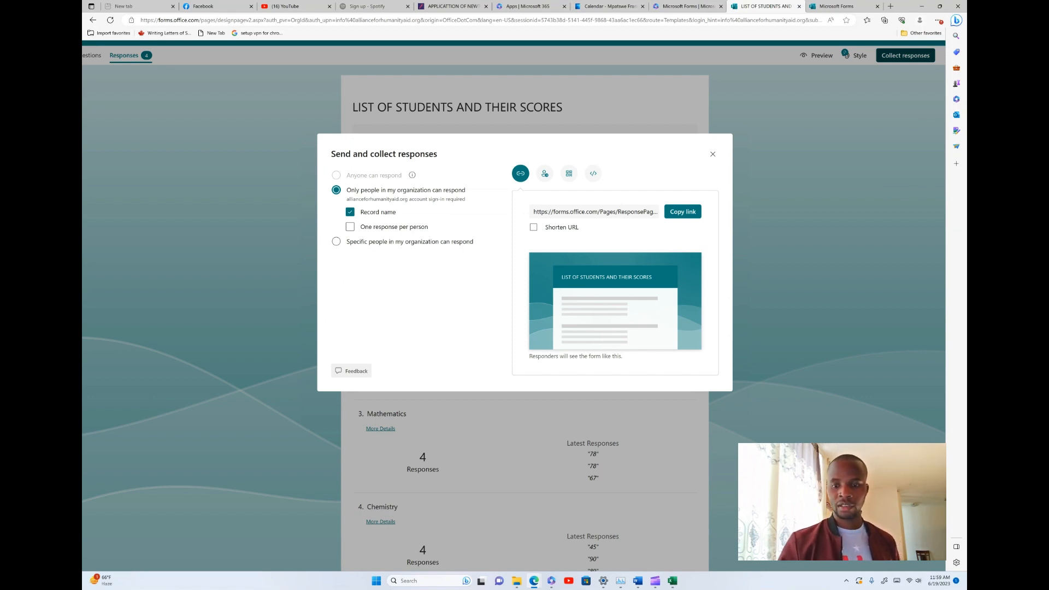
click(534, 227)
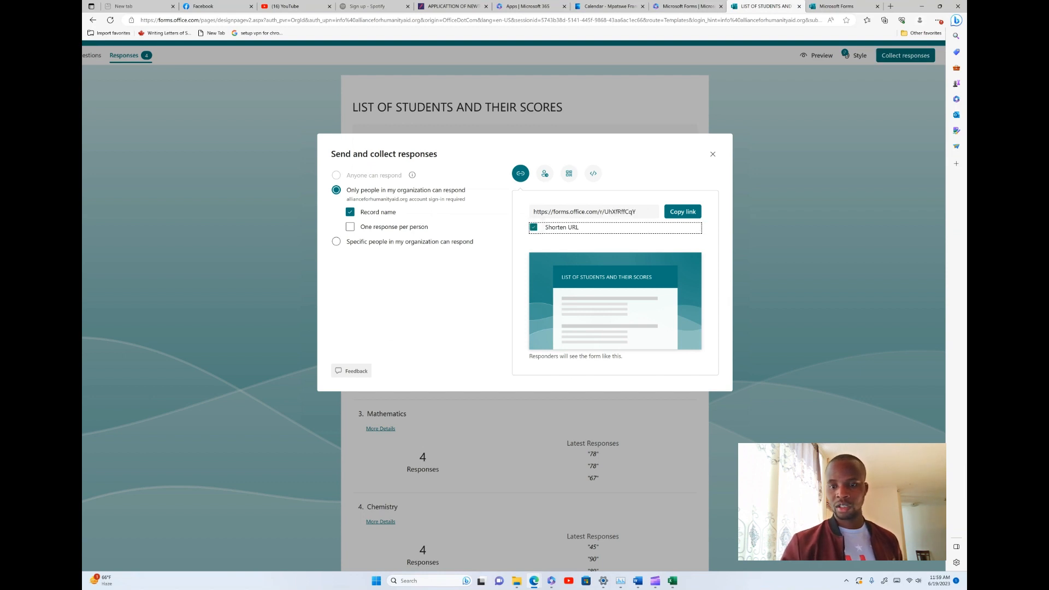
click(683, 212)
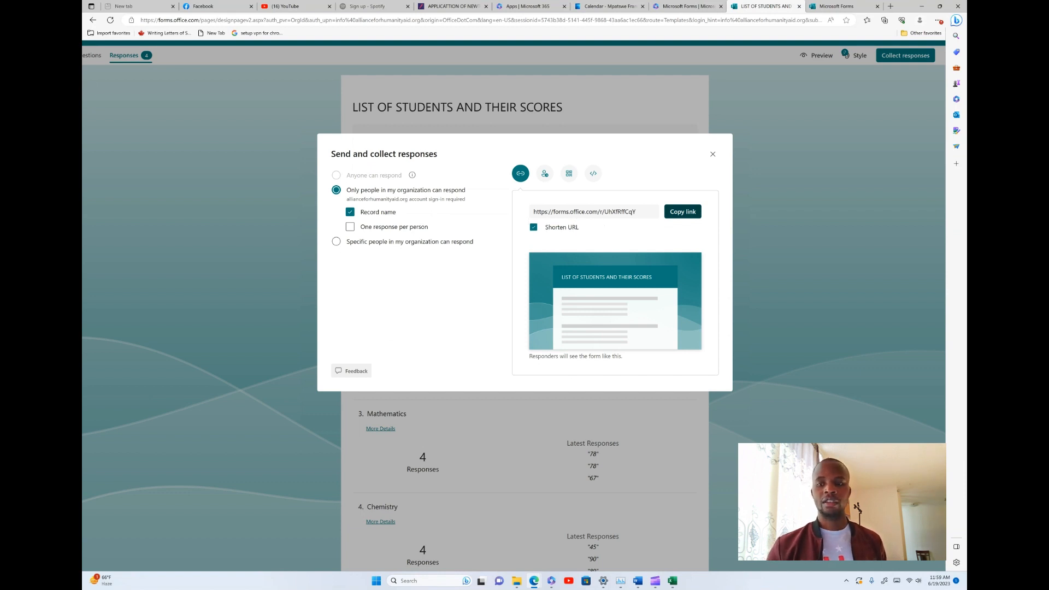
click(712, 154)
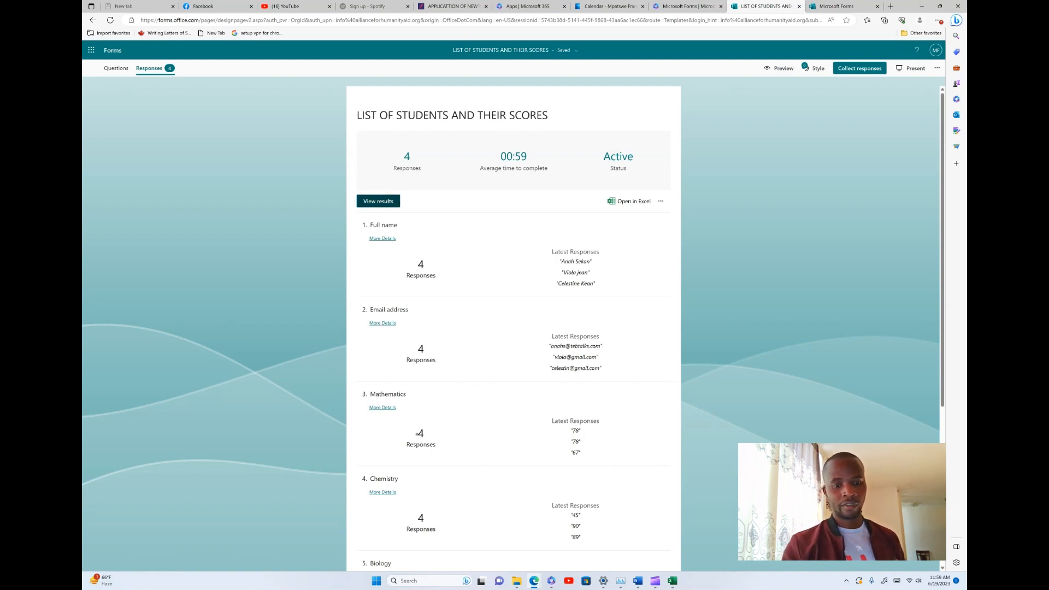
Step through each of the four individual responses, then return to the responses summary
click(379, 201)
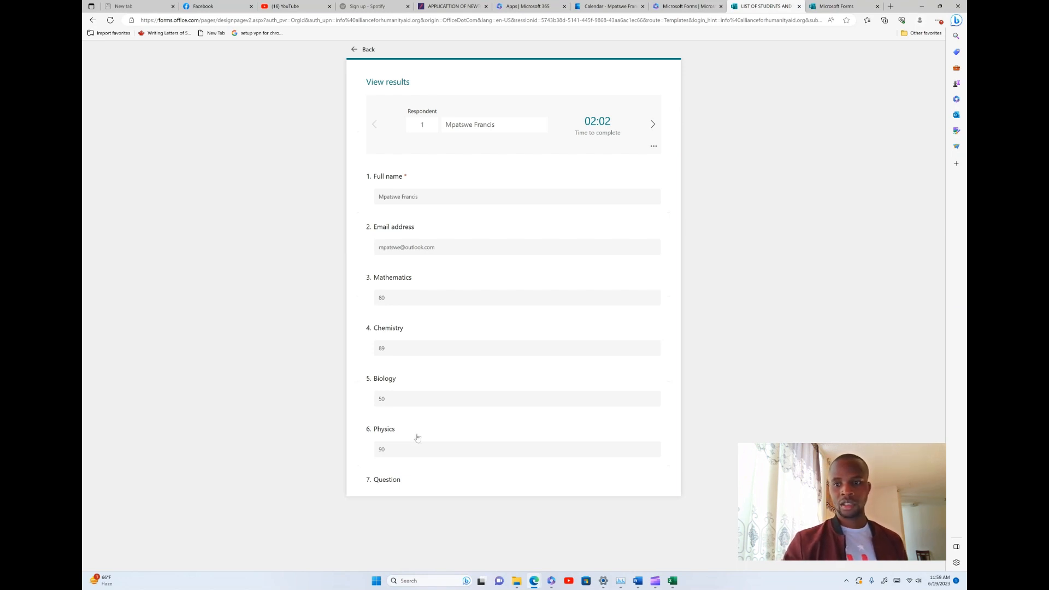
click(653, 124)
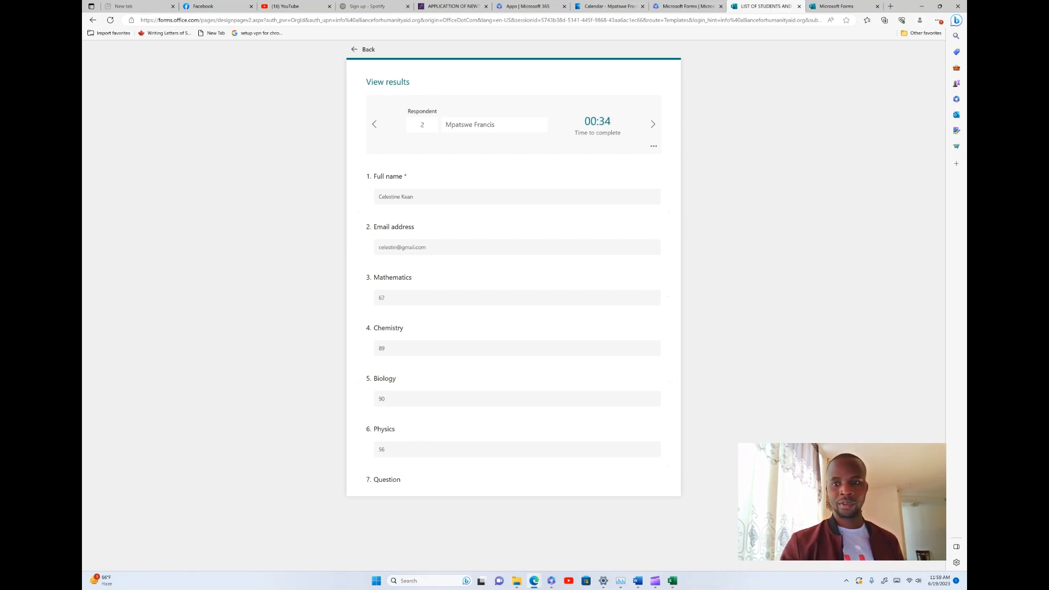
click(653, 124)
click(653, 124)
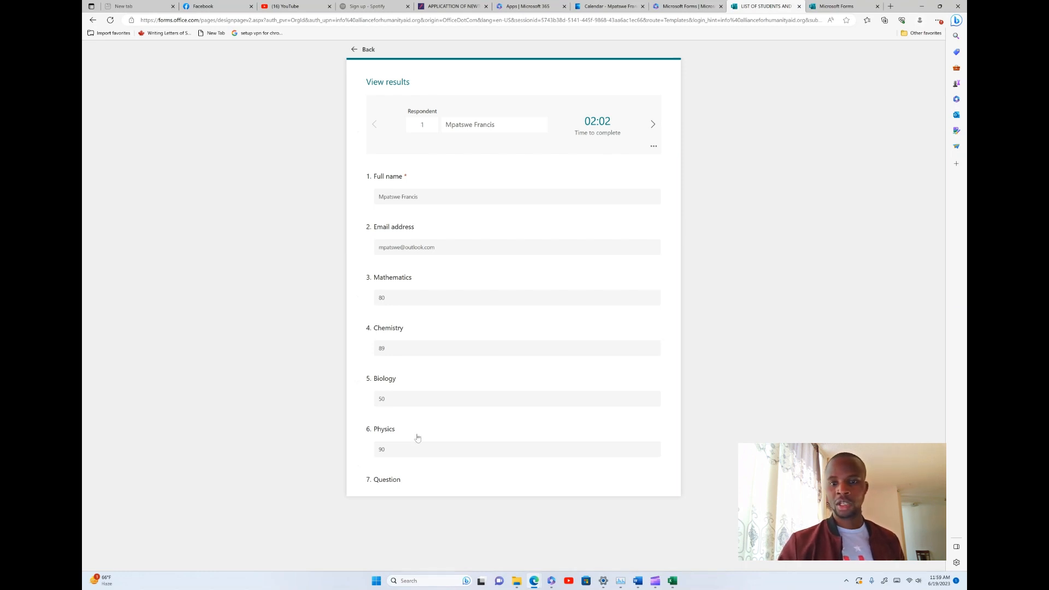
click(653, 124)
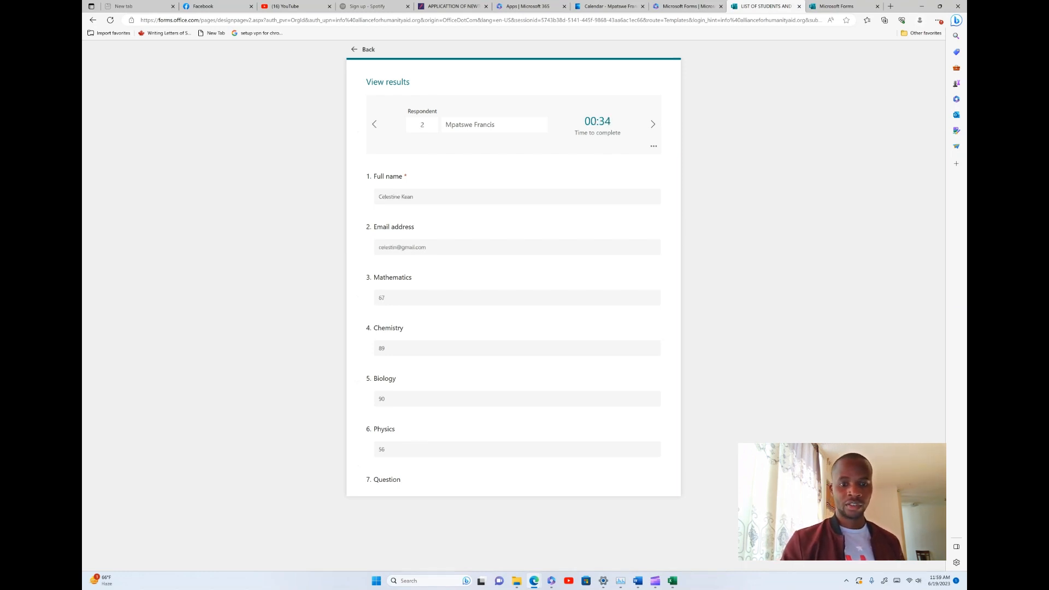
key(Return)
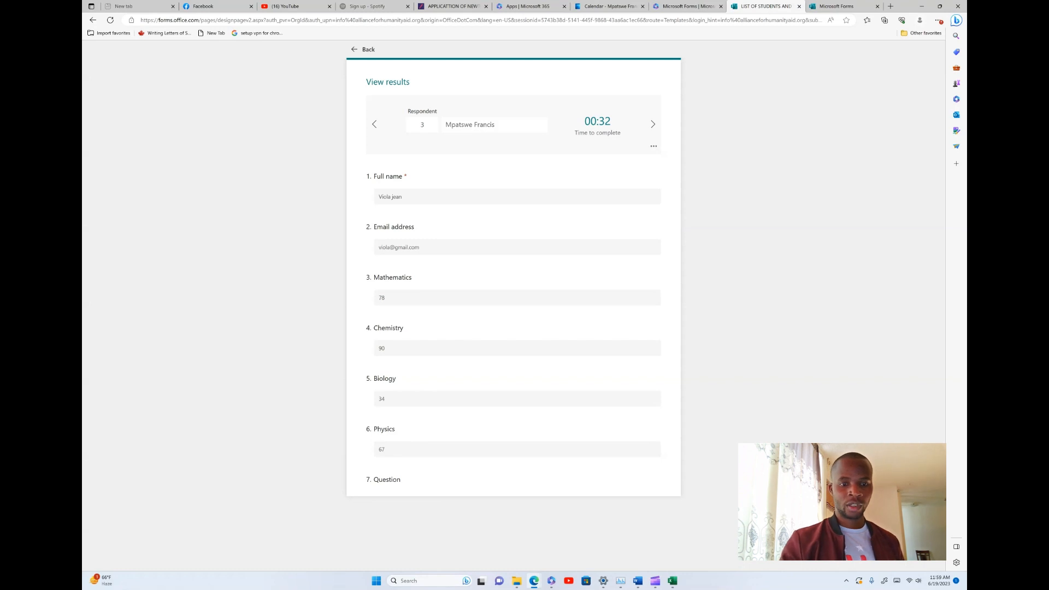
click(653, 124)
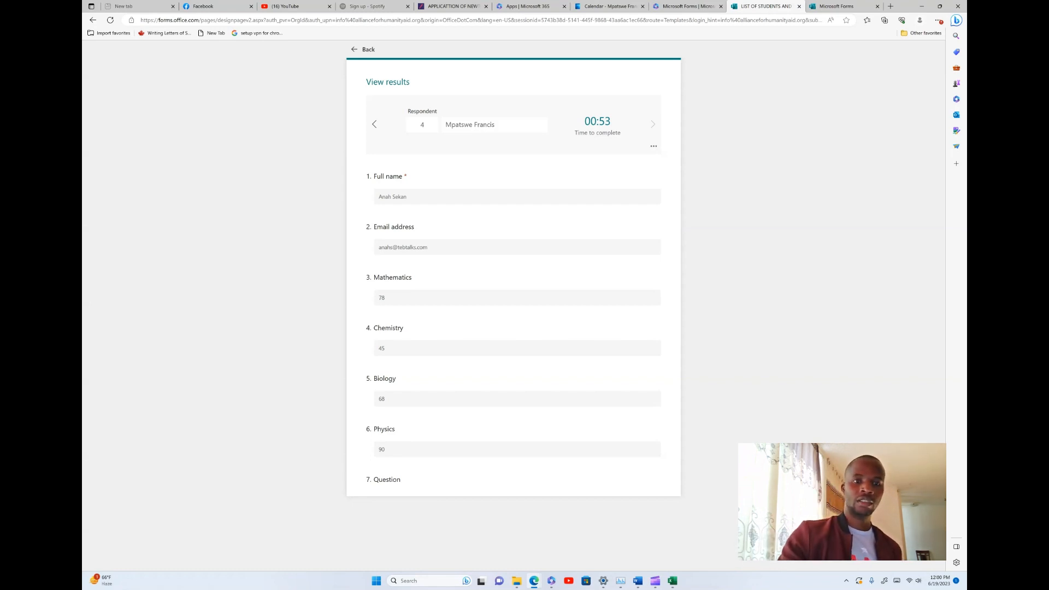
key(Escape)
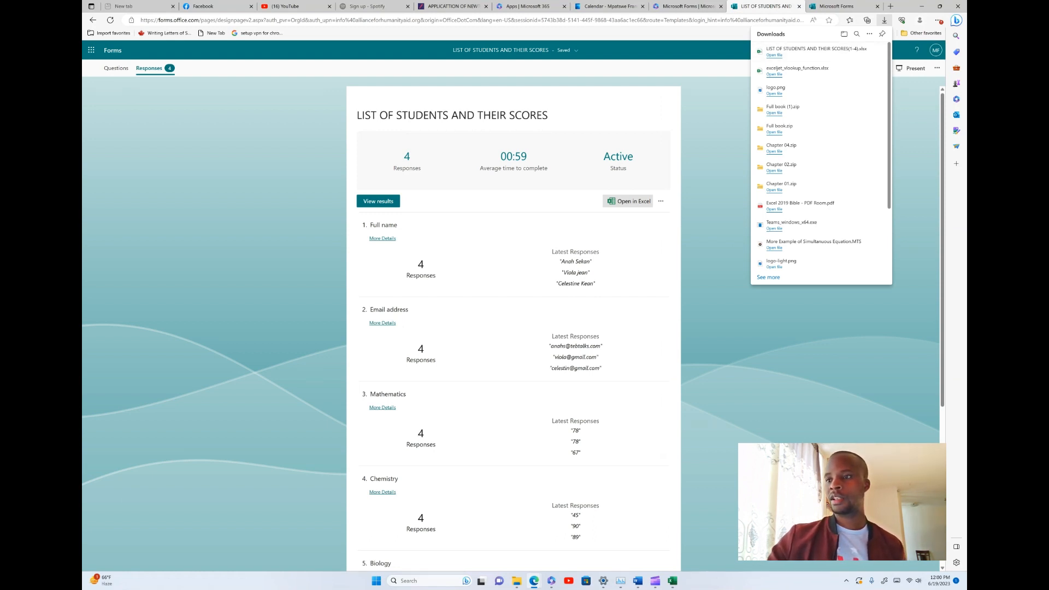
Open LIST OF STUDENTS AND THEIR SCORES(1-4).xlsx from Edge's downloads list in Excel
click(939, 20)
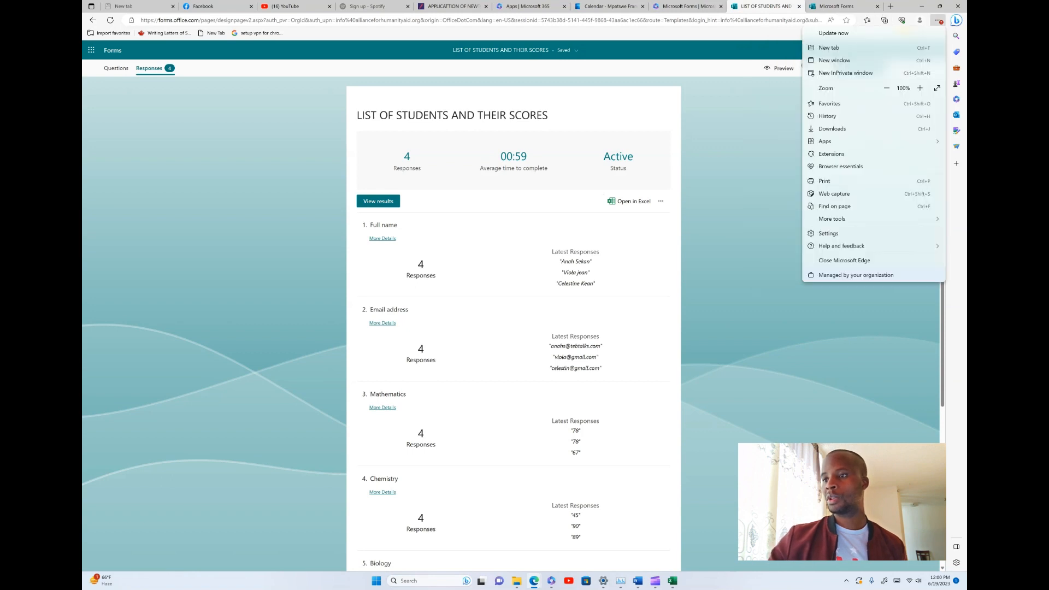
click(417, 433)
key(ctrl+j)
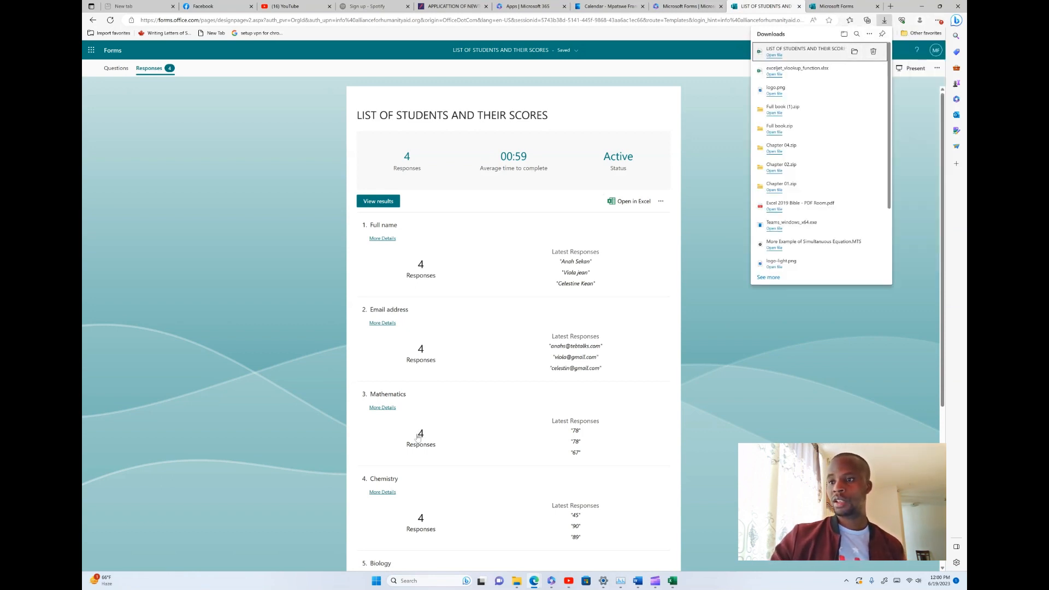
key(Return)
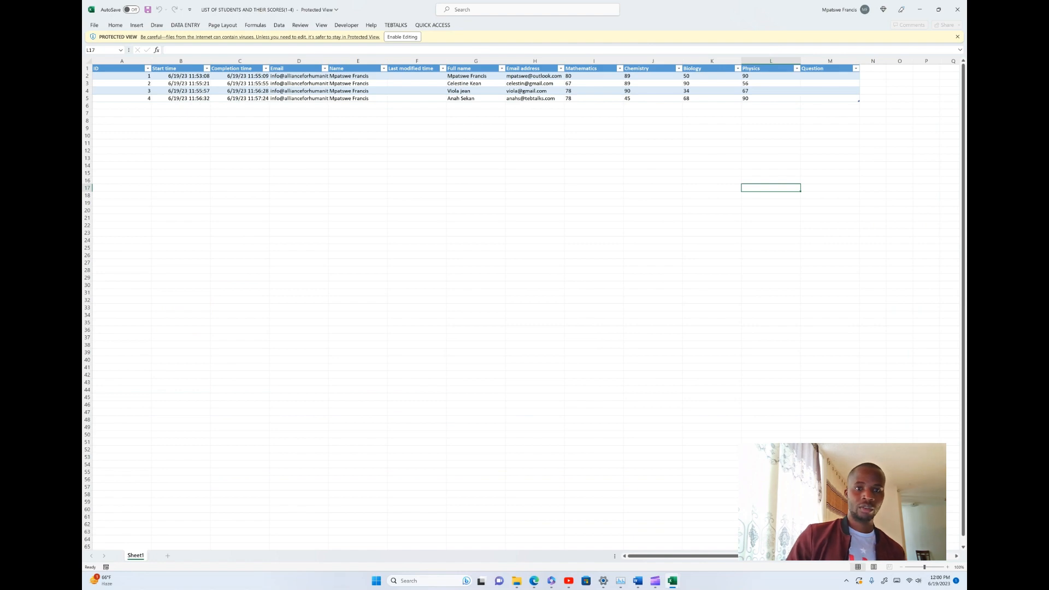
Enable Editing on the Protected View workbook and select column A (ID)
click(401, 36)
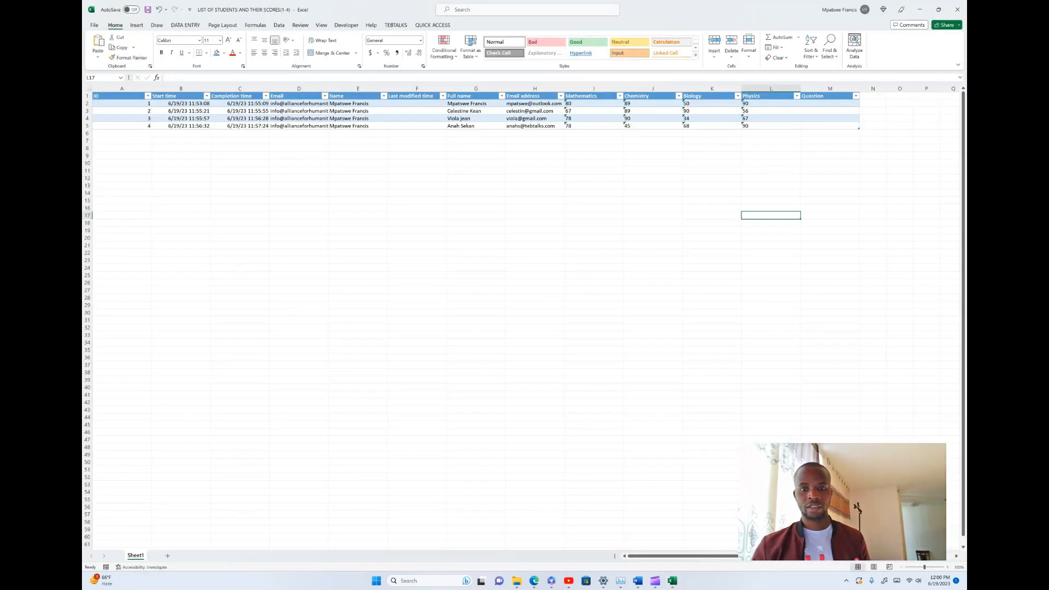
scroll(248, 171, up, 4)
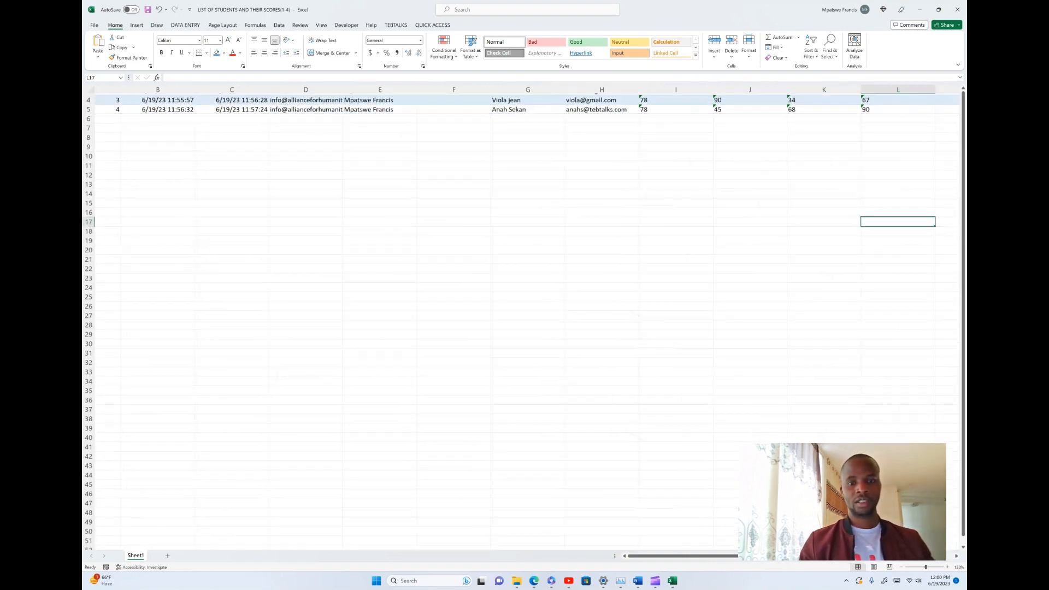
scroll(522, 317, down, 4)
scroll(521, 317, up, 3)
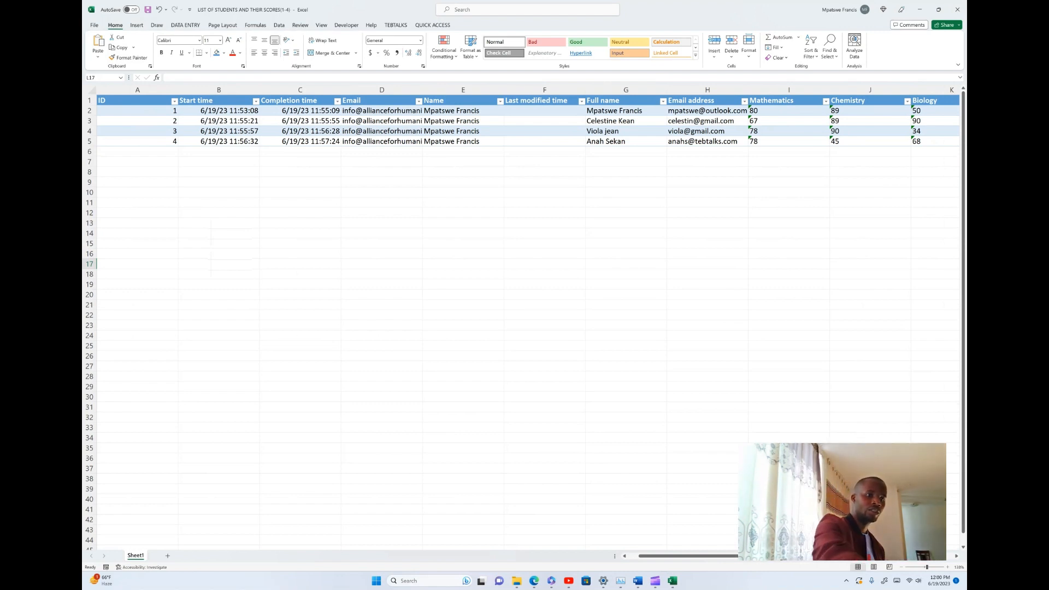
click(174, 90)
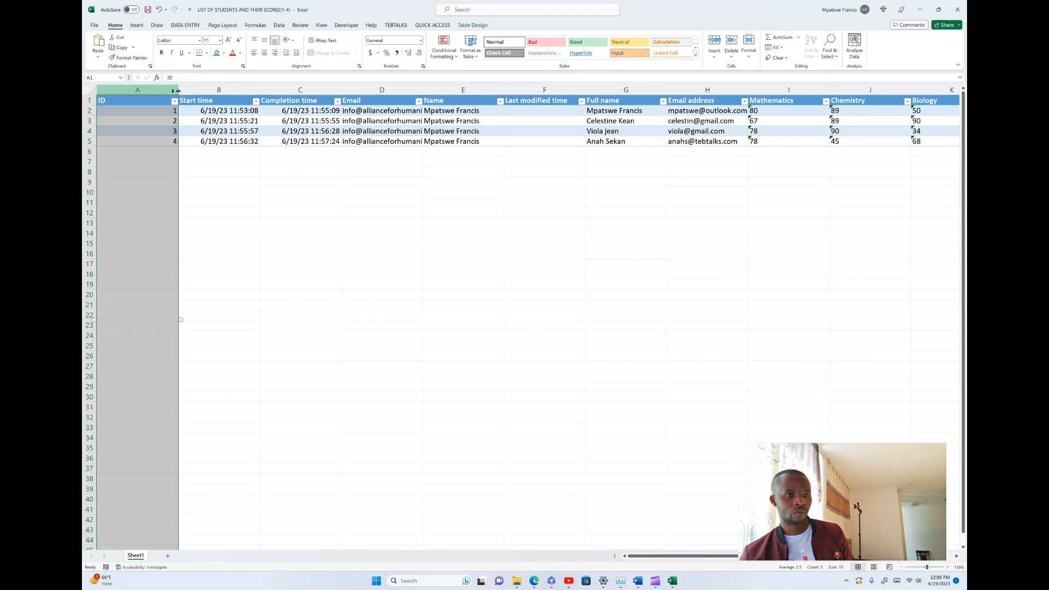
Narrow column A so it just fits the respondent ID numbers
drag(178, 90, 115, 92)
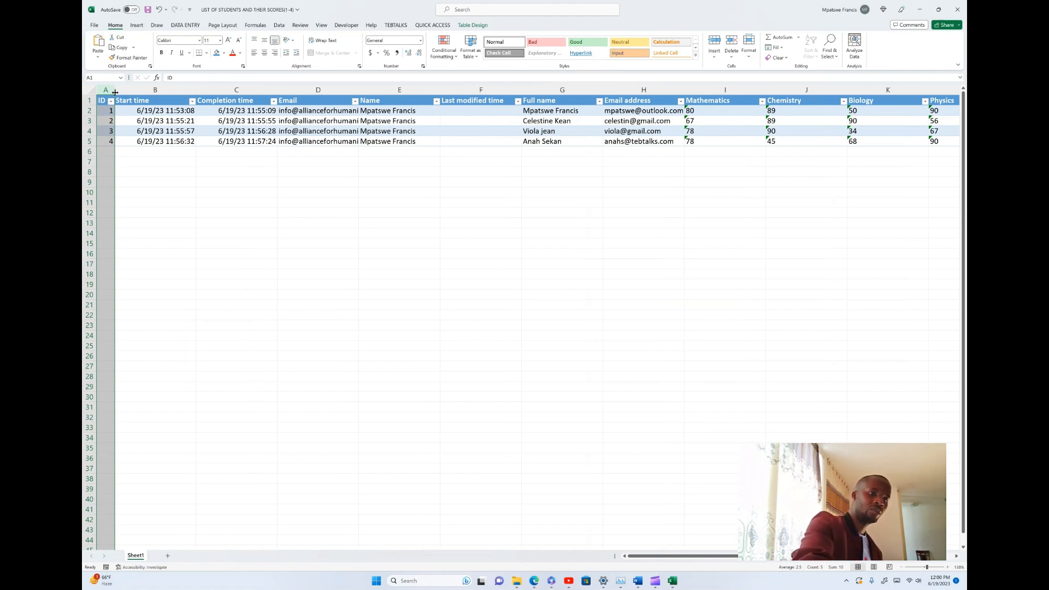
click(189, 90)
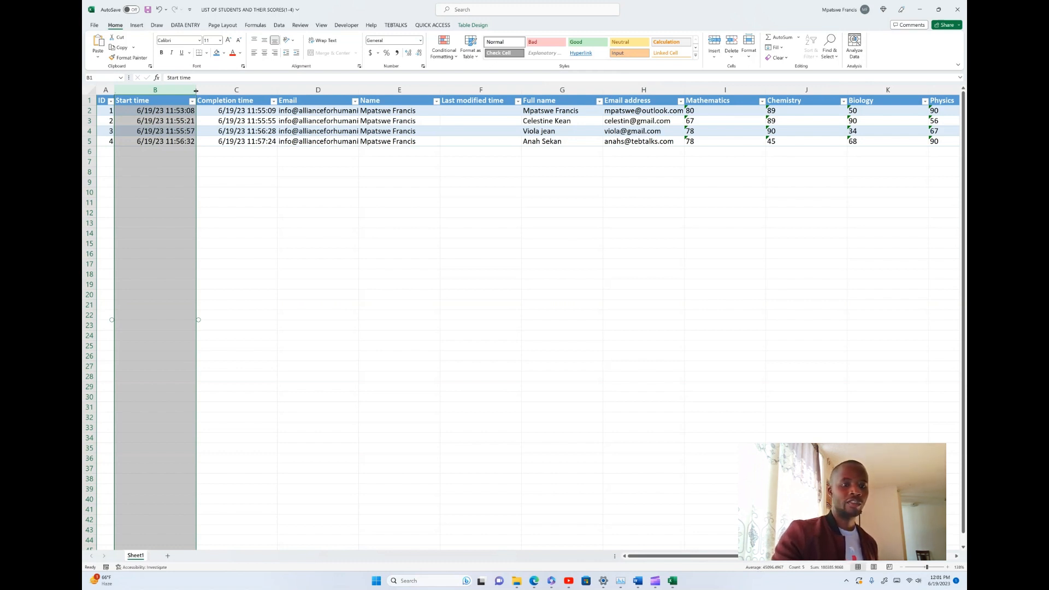
mouse_move(300, 145)
mouse_down()
mouse_move(295, 182)
mouse_move(306, 125)
mouse_move(312, 147)
mouse_up()
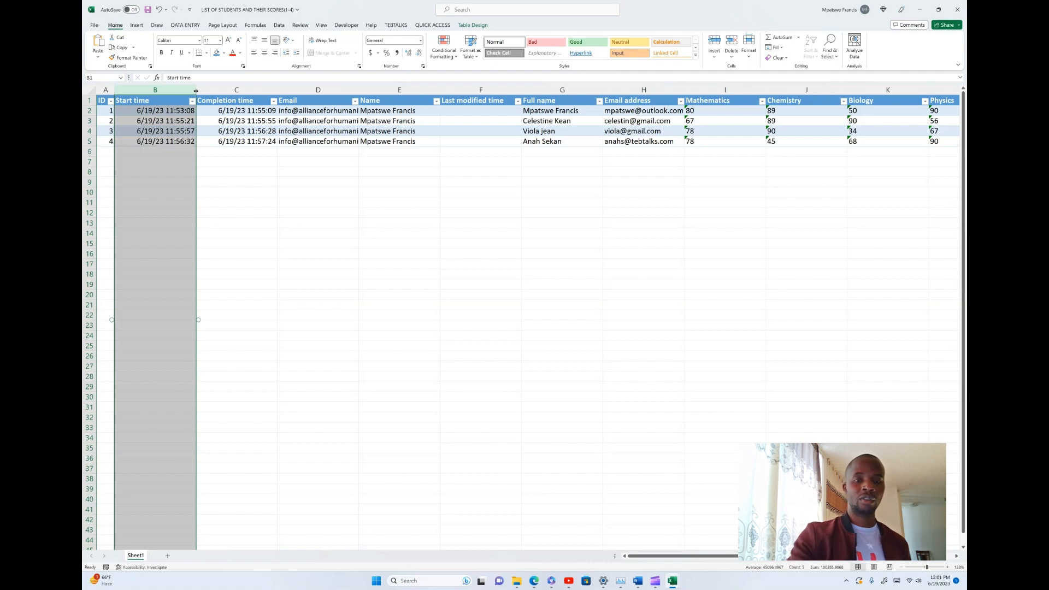
Review the Name and Last modified time columns and the first respondent's name and email cells
click(396, 101)
click(438, 90)
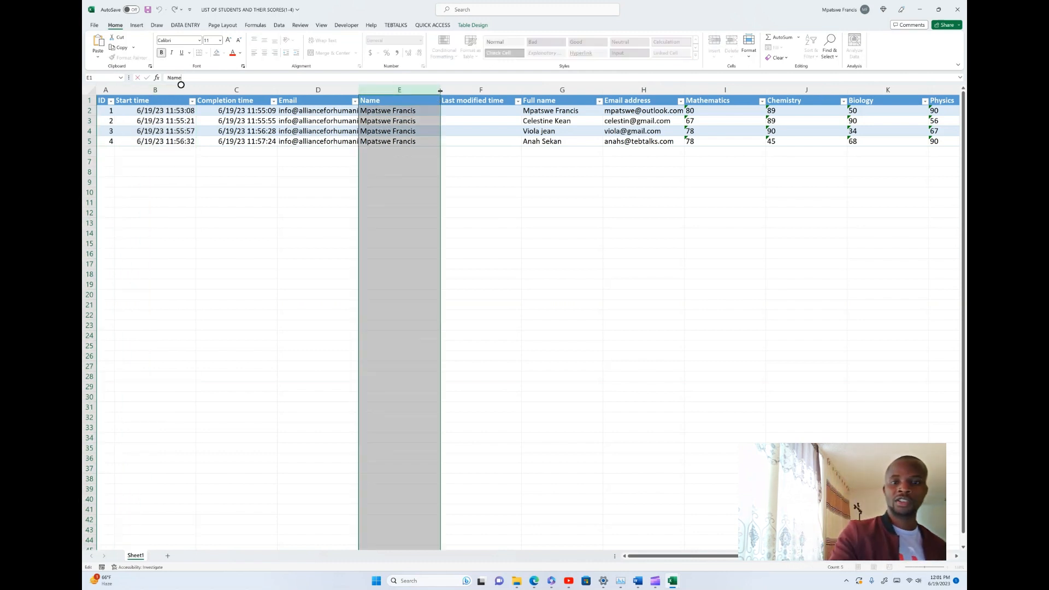
click(454, 91)
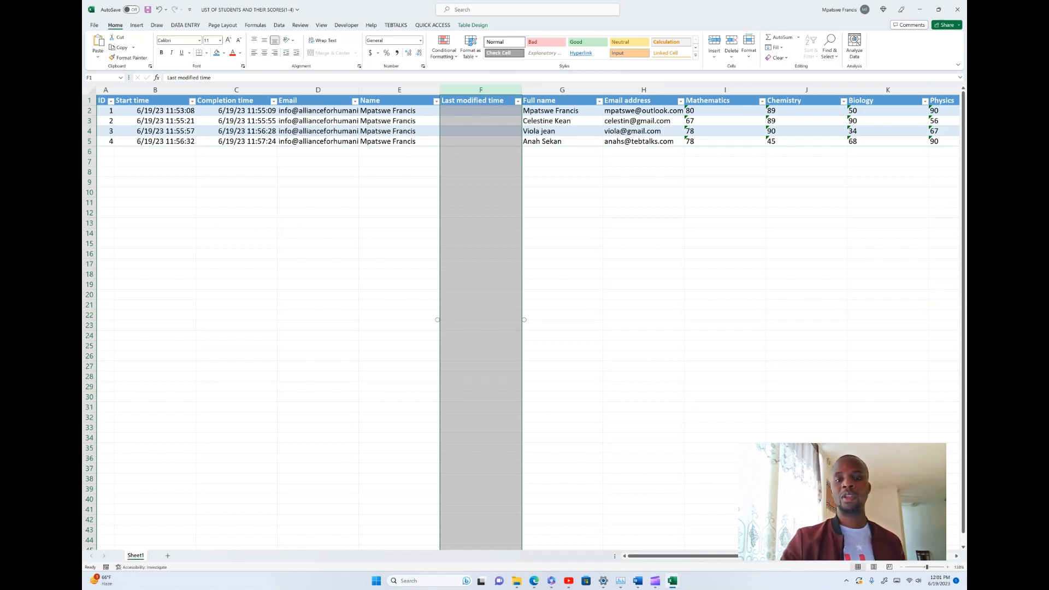
click(562, 110)
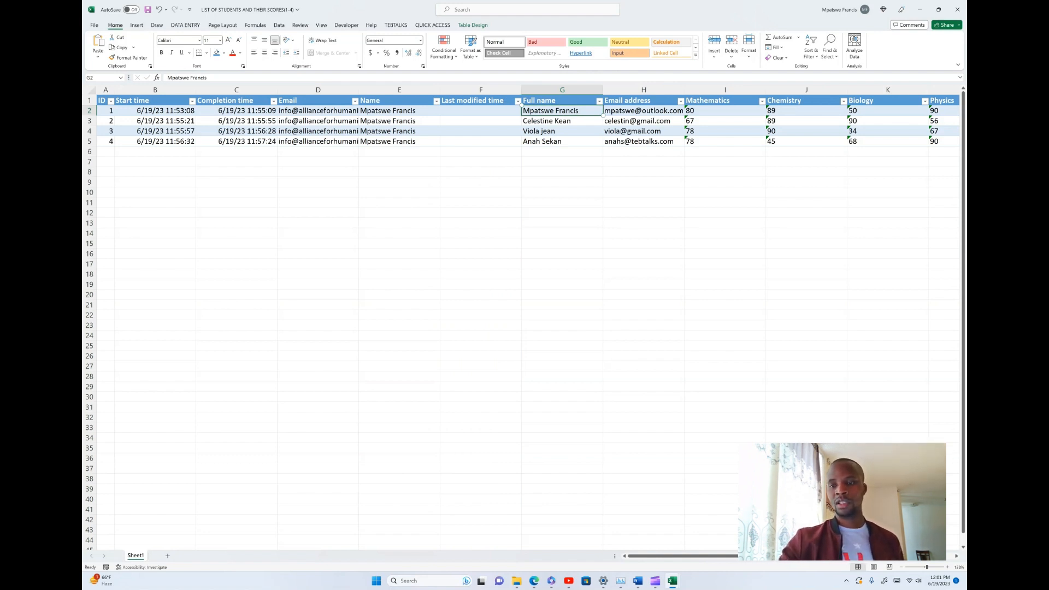
click(644, 111)
Inspect the first student's text-stored Mathematics, Chemistry, Biology and Physics scores
click(715, 100)
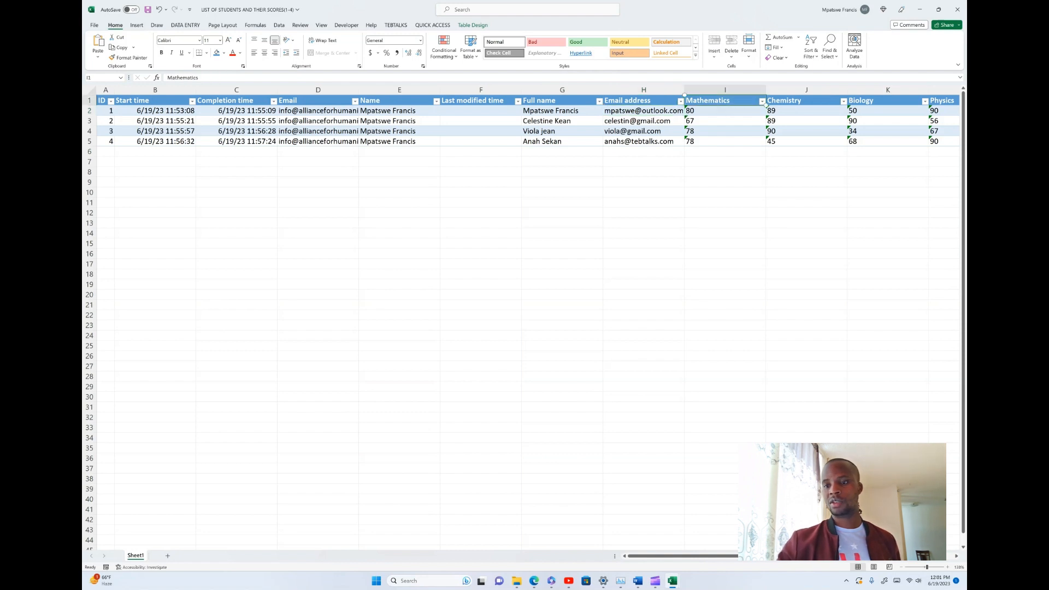
click(725, 110)
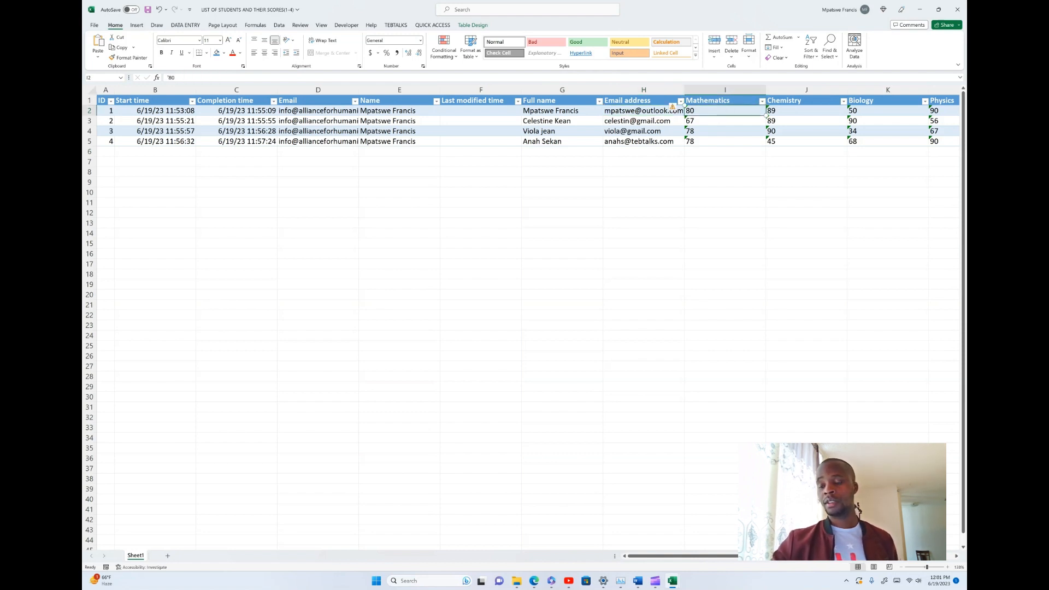
click(806, 111)
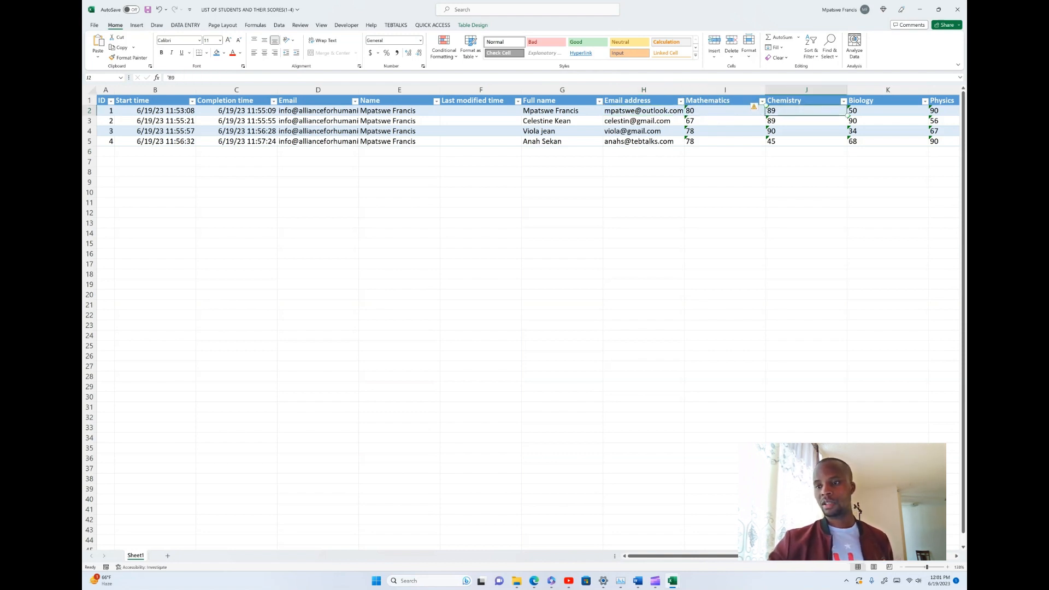
click(888, 110)
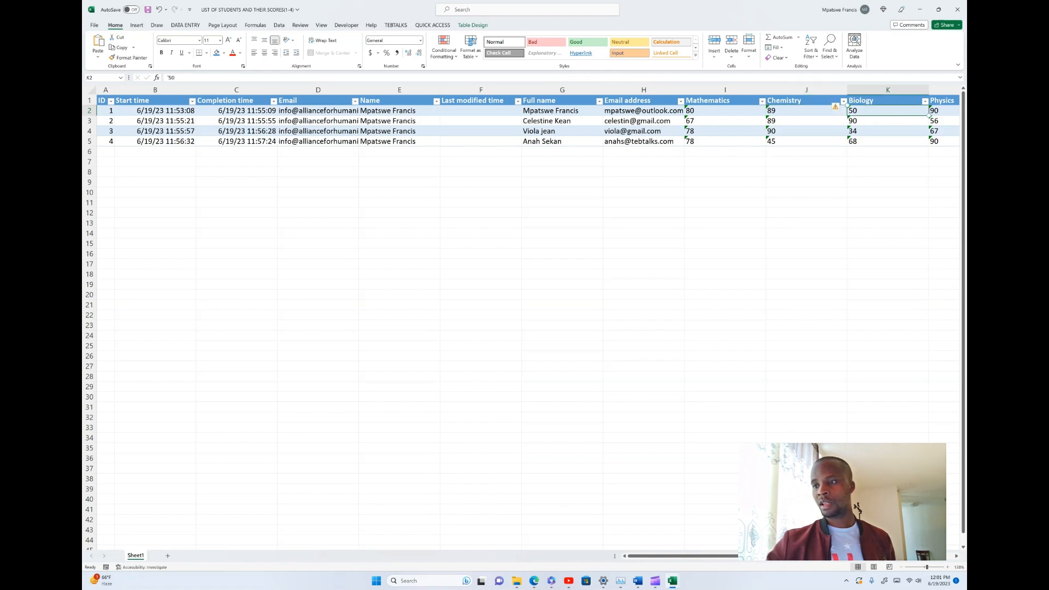
scroll(521, 131, right, 5)
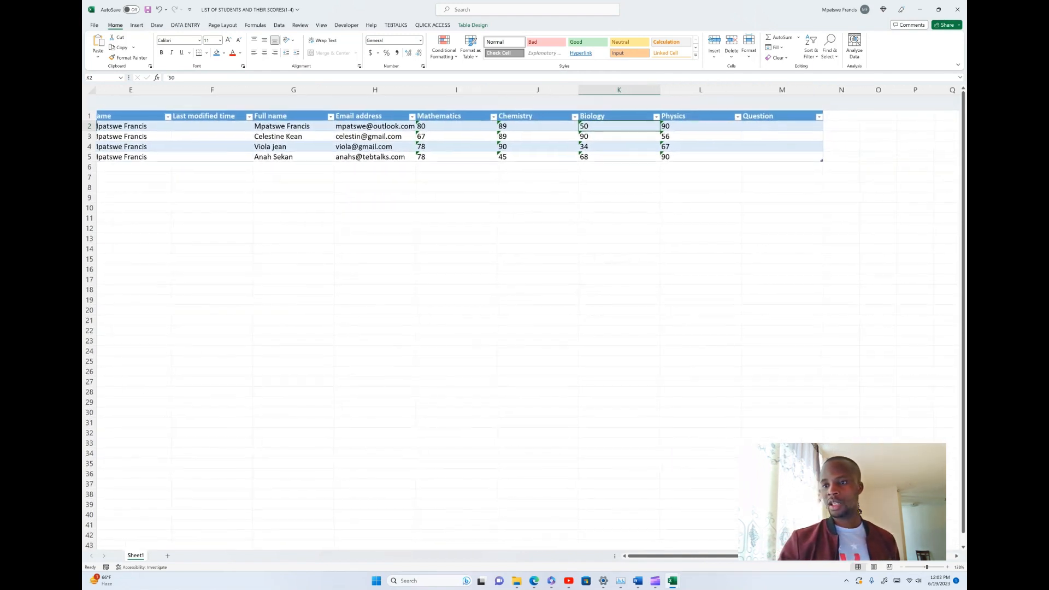
click(659, 109)
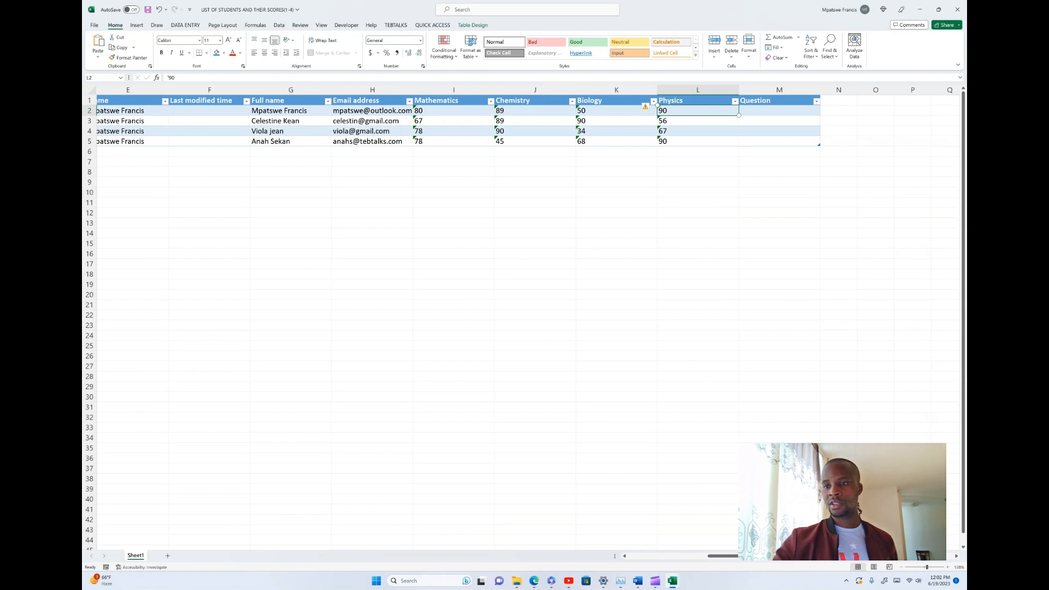
Replace the Question header in M1 with 'Total'
key(Right)
key(Up)
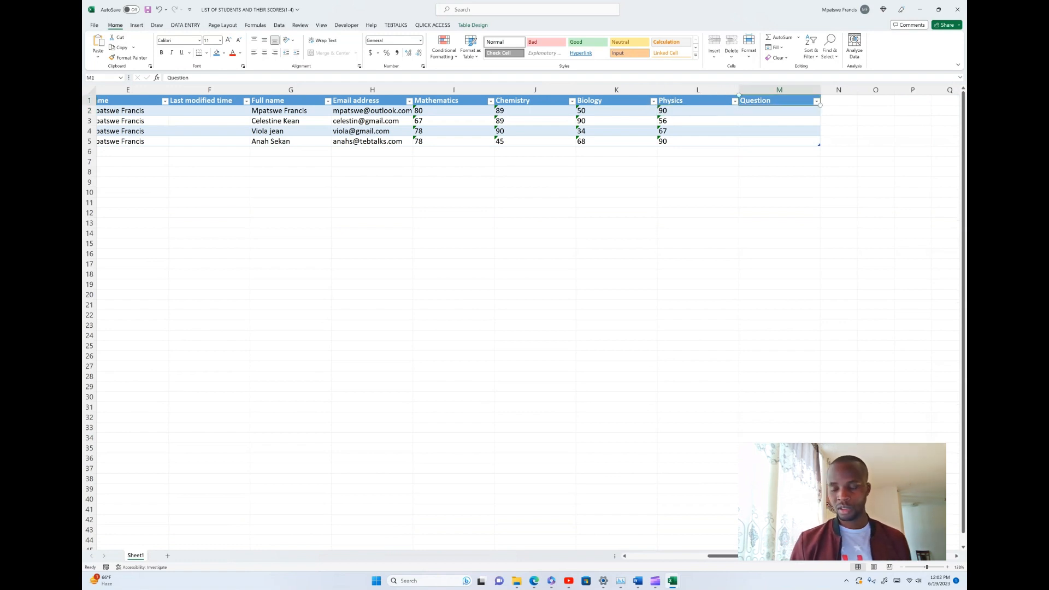
text(tal)
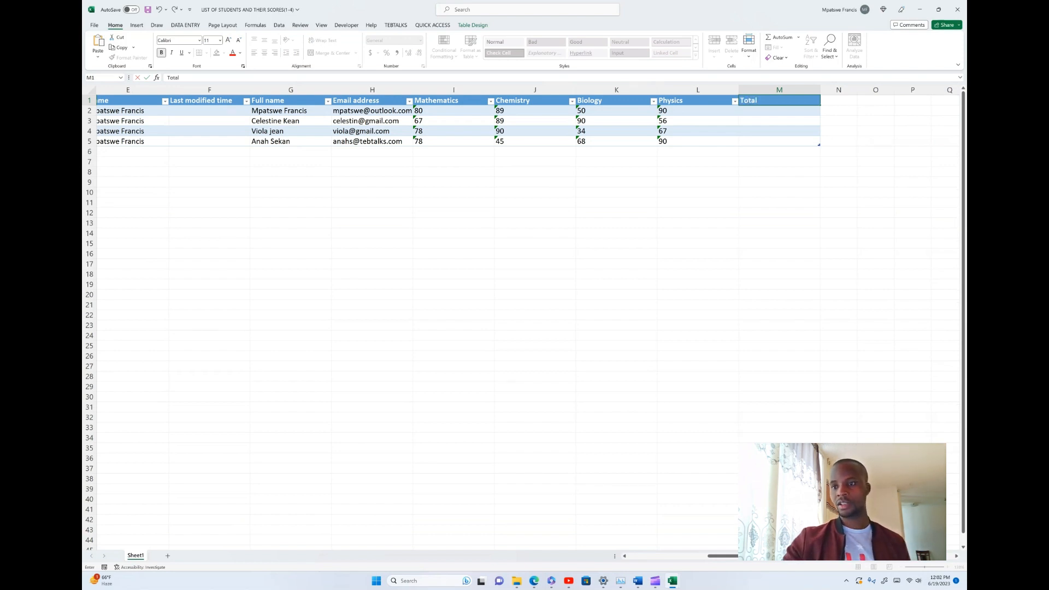
key(Return)
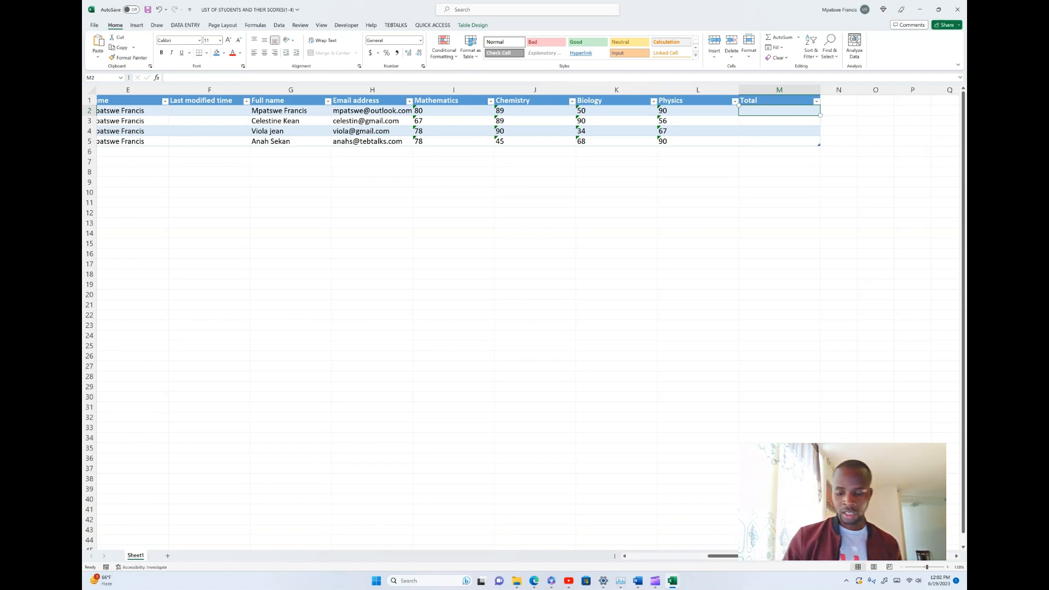
text(=)
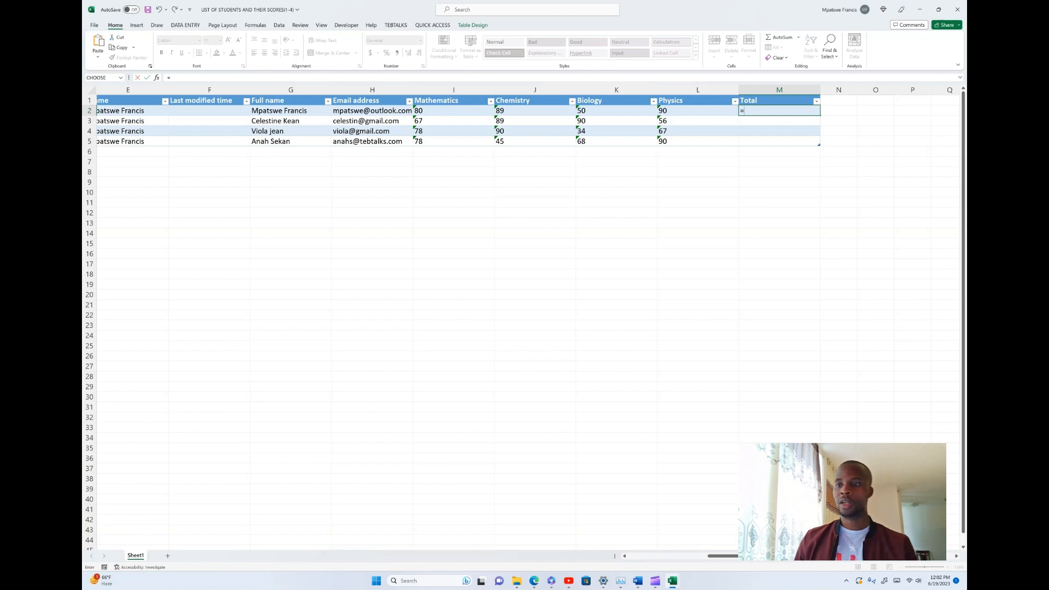
text(sum)
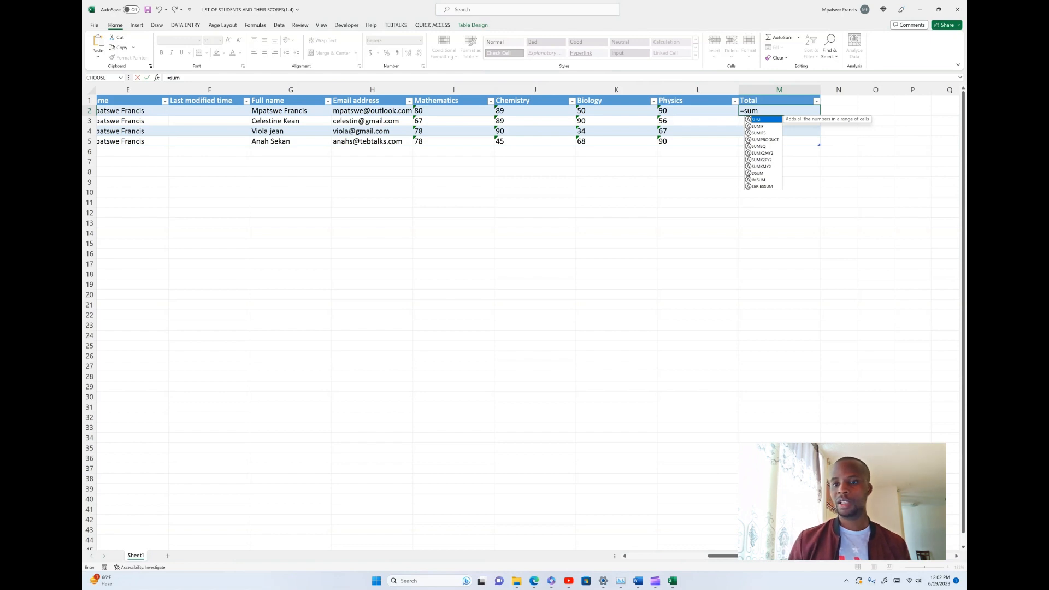
text(()
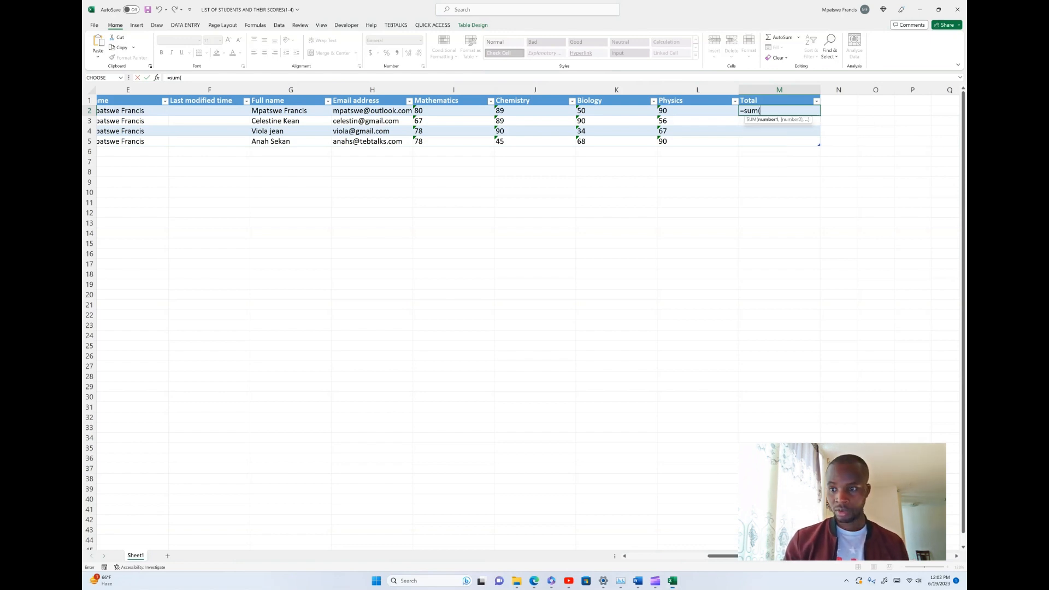
click(453, 110)
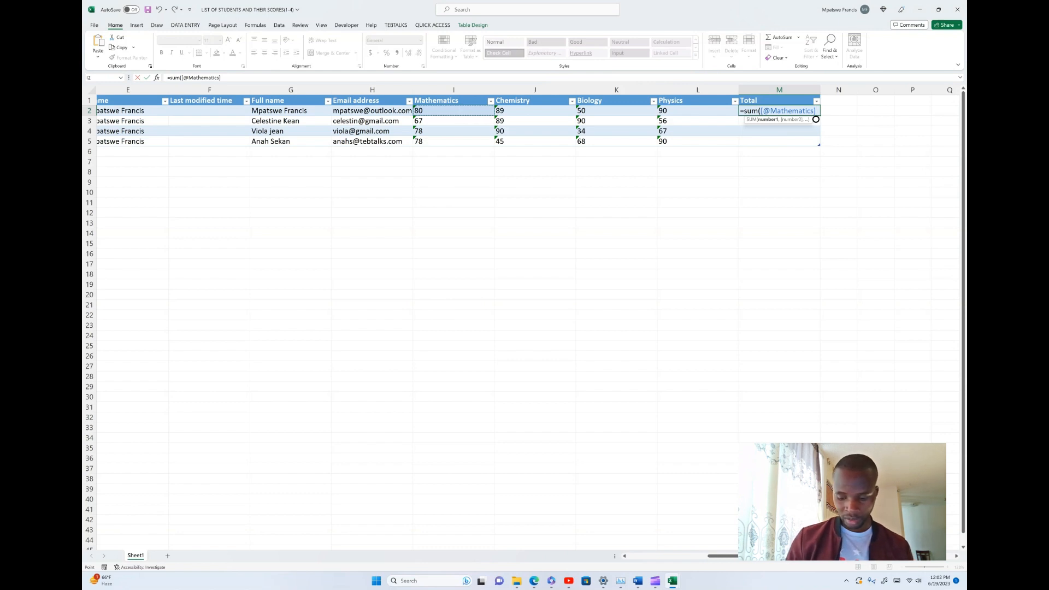
text(,)
key(Left)
key(Left)
key(Left)
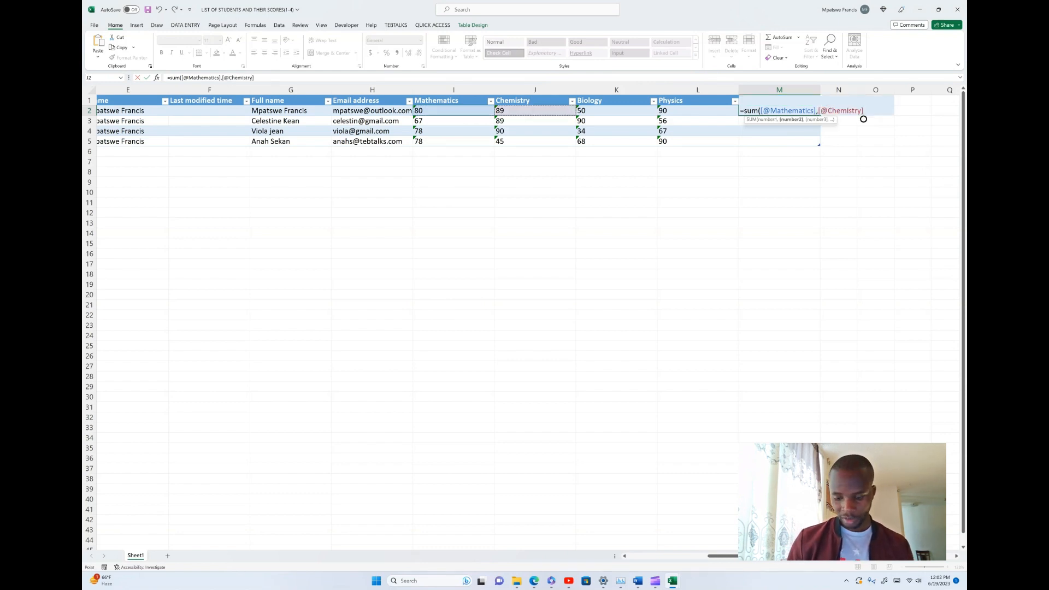
text(,)
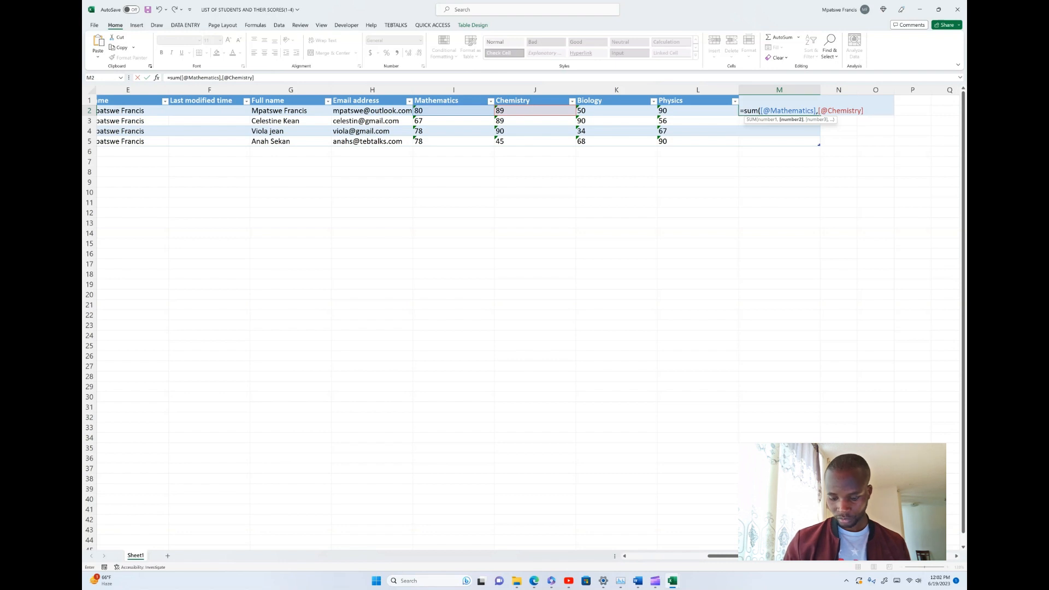
text(,)
key(Left)
key(Left)
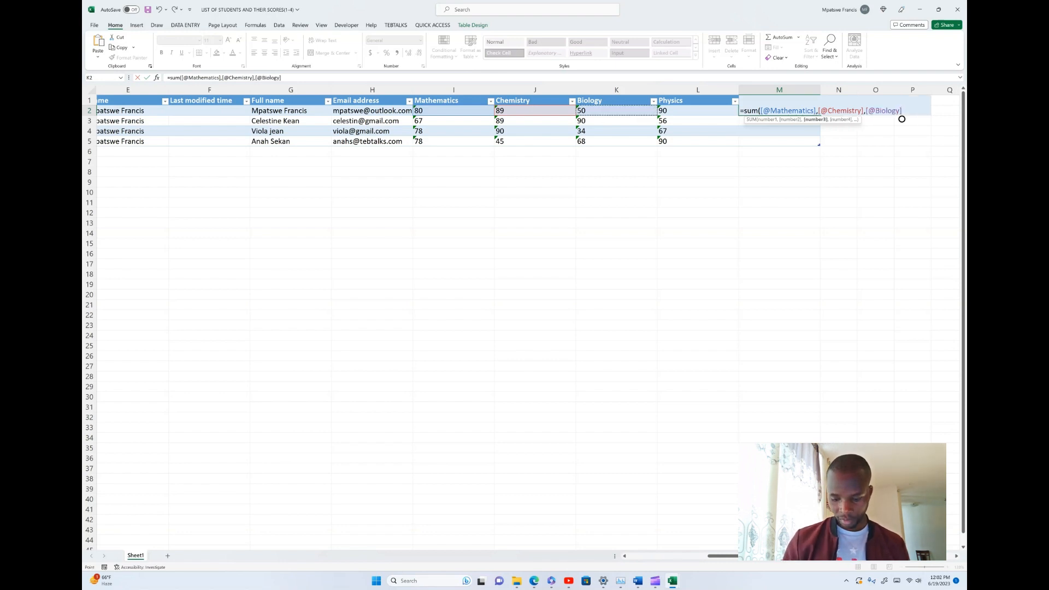
text(,)
key(Left)
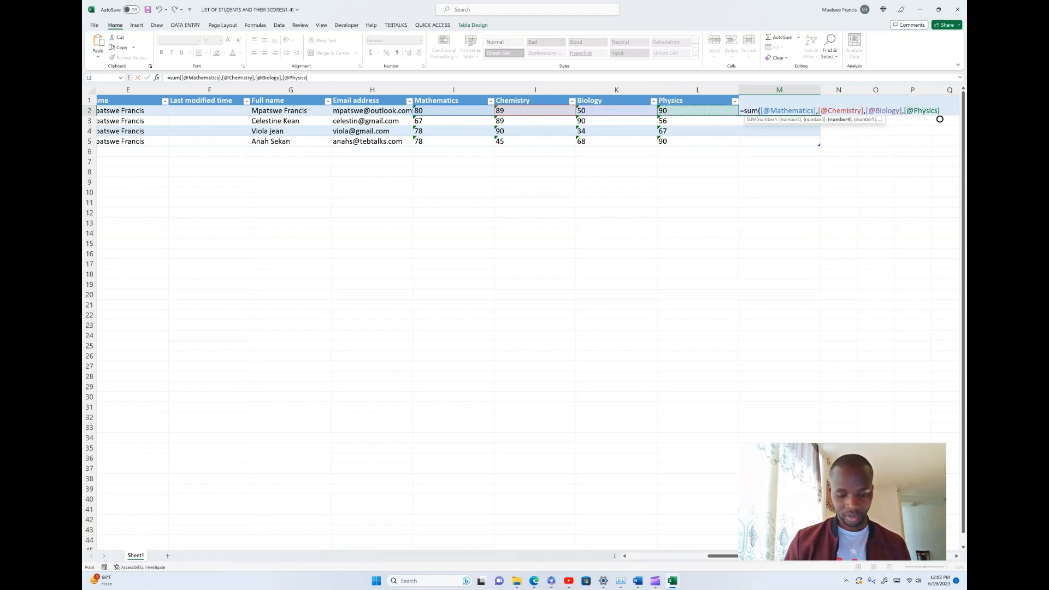
text())
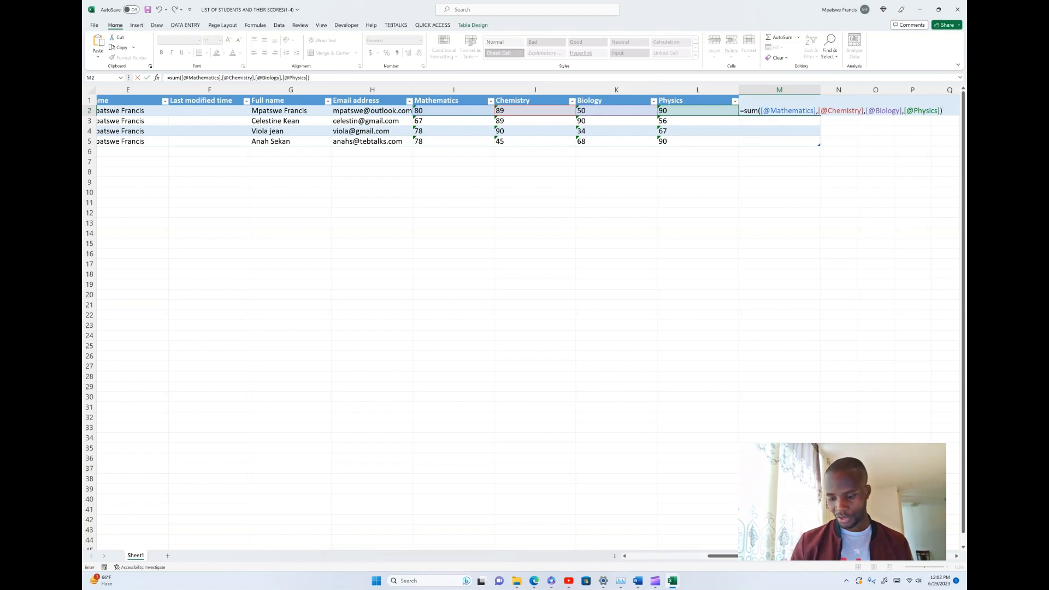
key(Return)
click(792, 111)
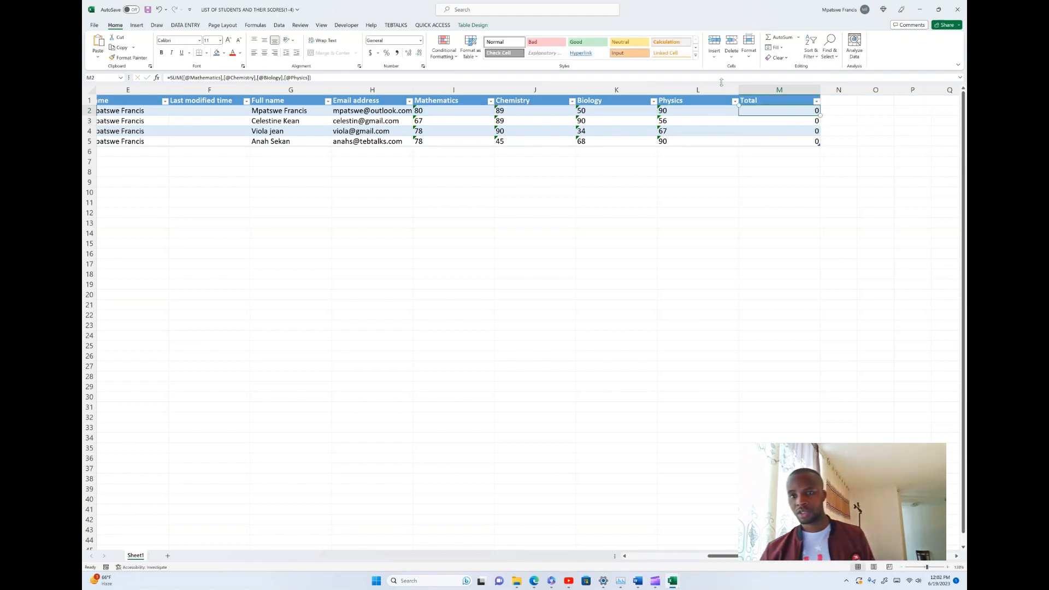
Convert the first student's text-stored Physics score to a number
click(674, 110)
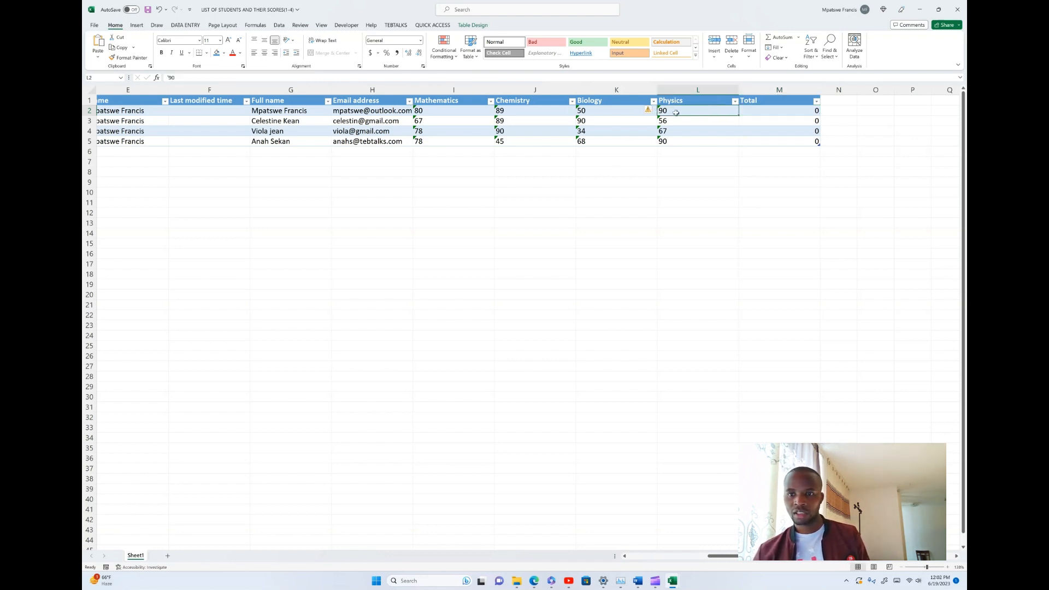
click(654, 102)
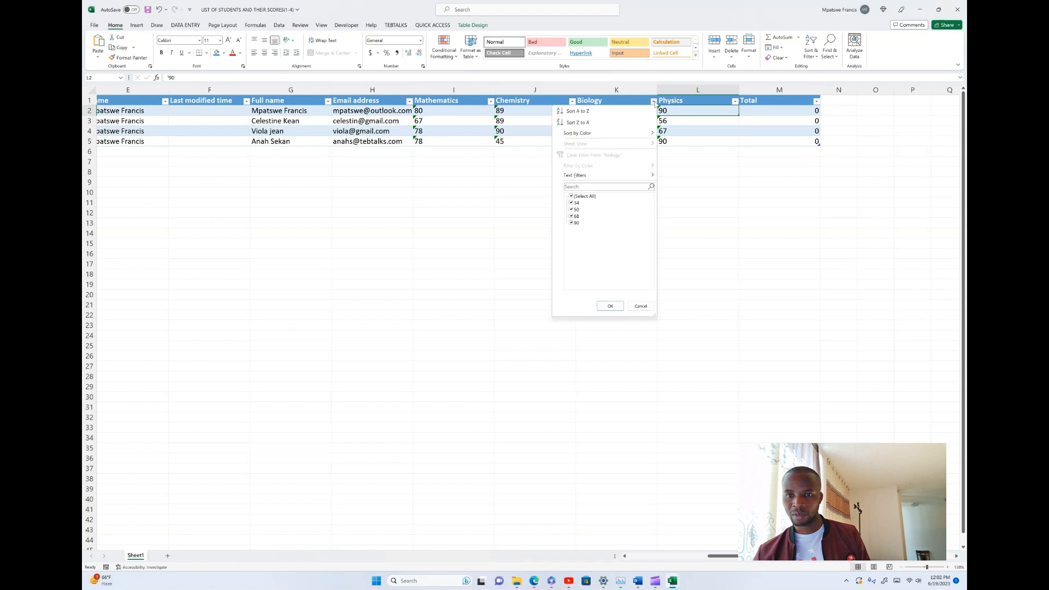
click(674, 112)
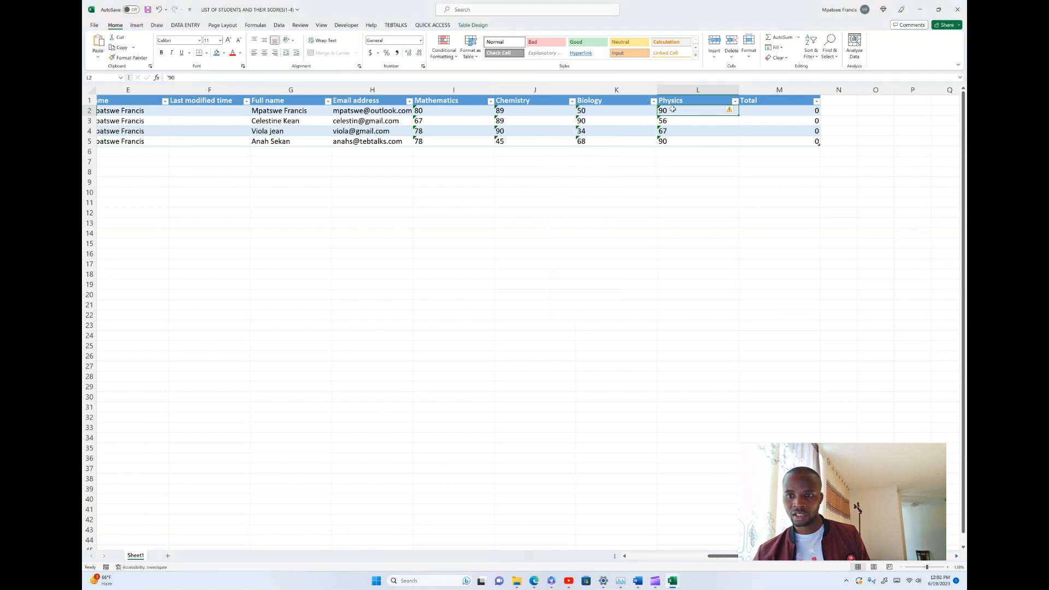
click(729, 111)
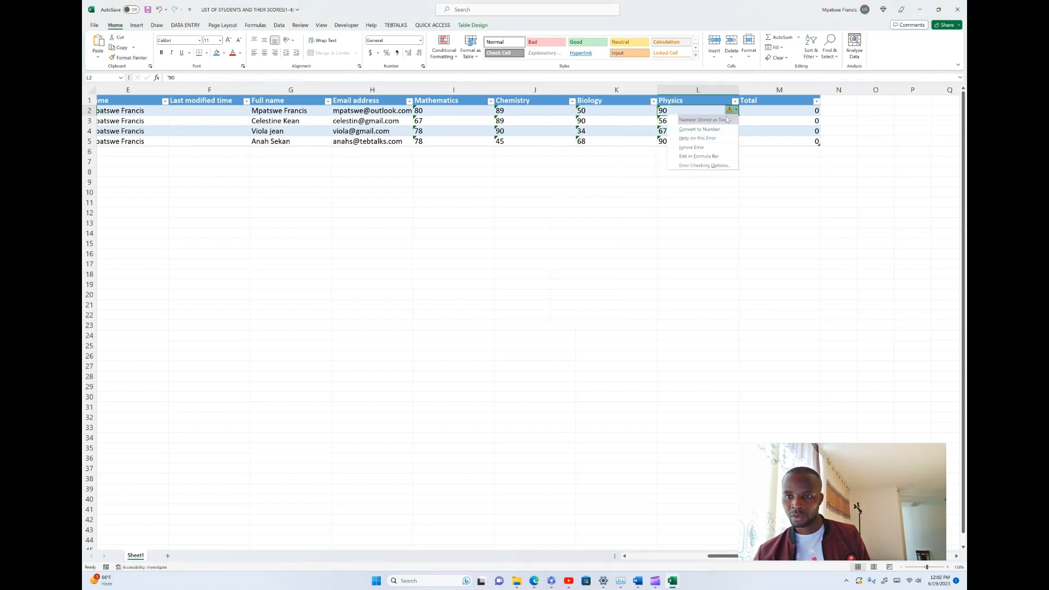
click(701, 129)
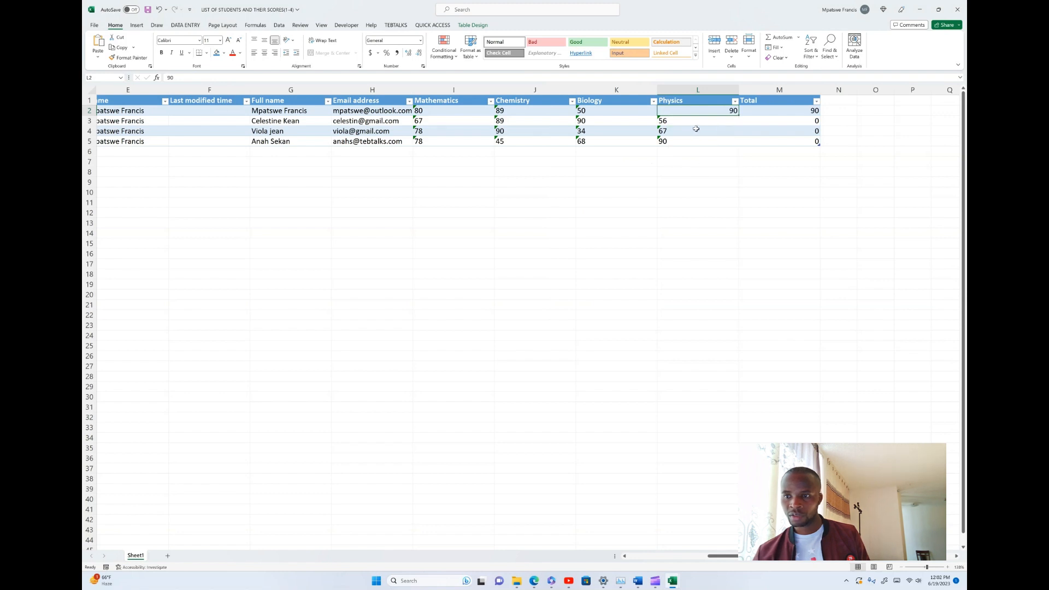
Convert the Physics scores 56 and 67 to numbers
click(713, 122)
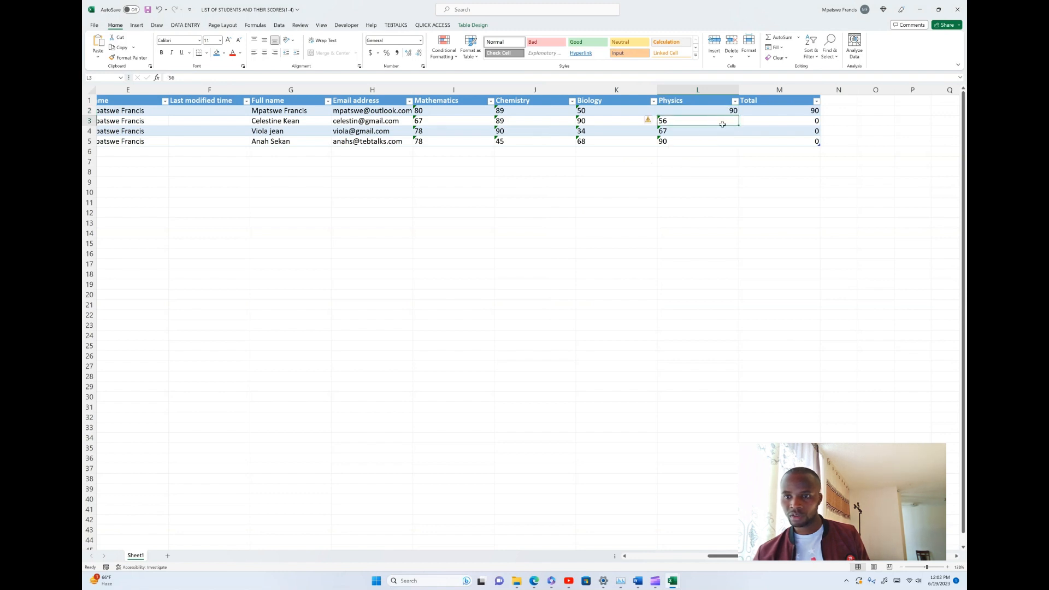
click(650, 120)
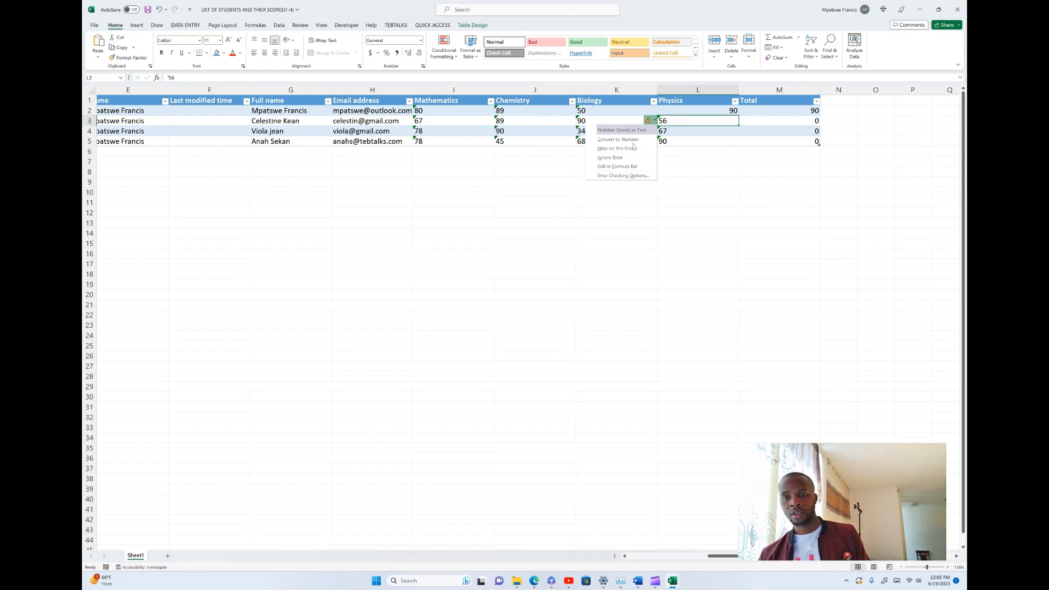
click(628, 139)
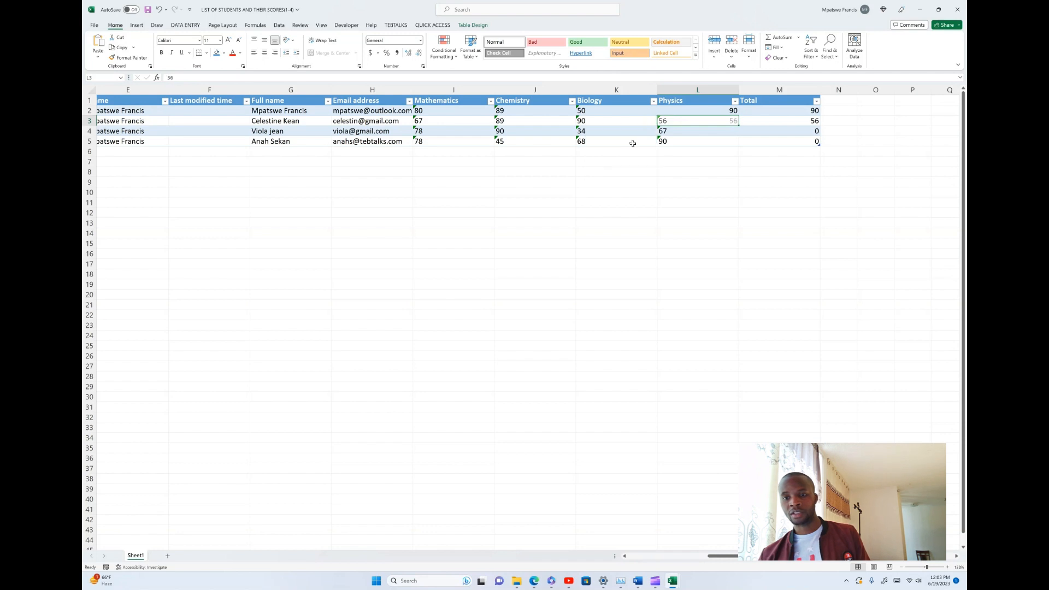
click(672, 131)
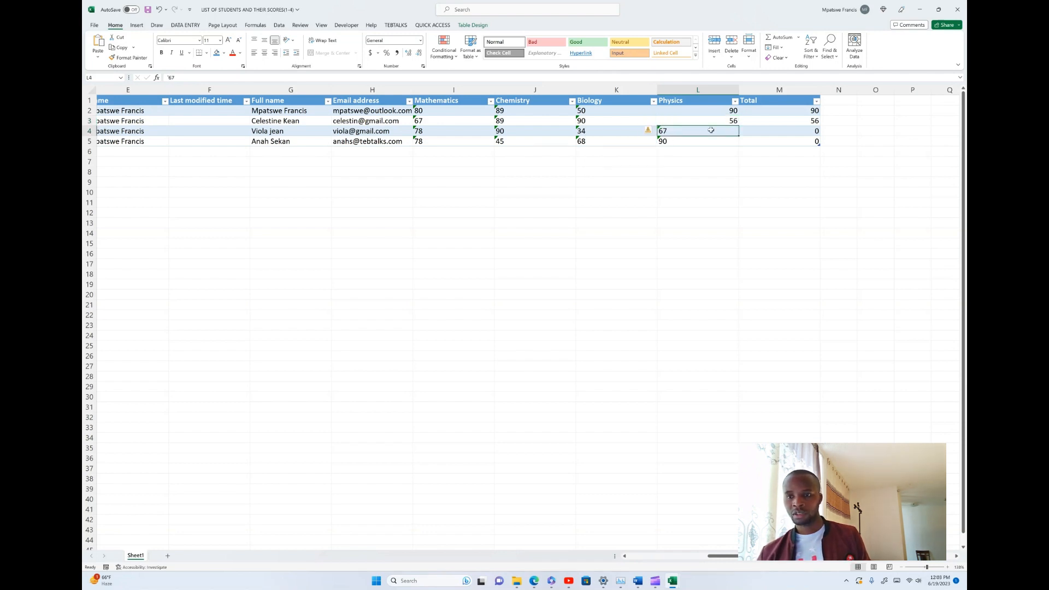
click(650, 131)
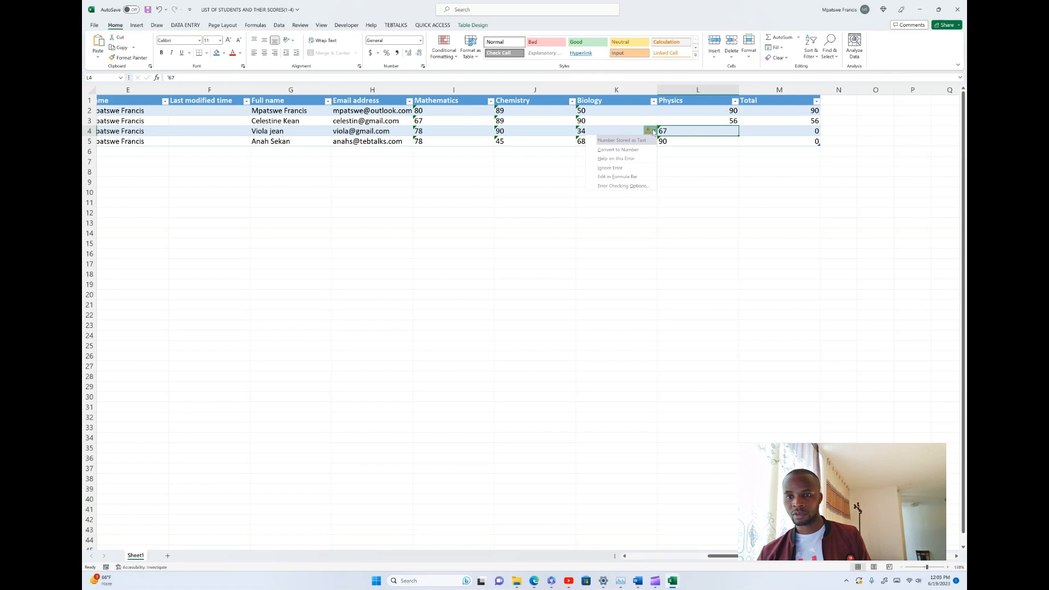
click(634, 149)
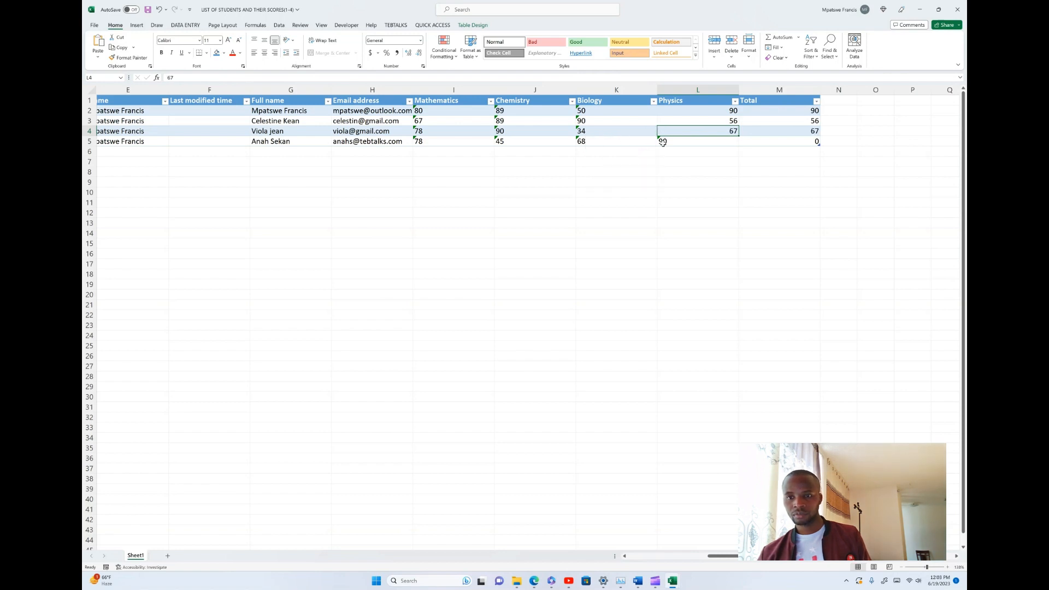
Convert the last student's Biology score 68 and Physics score 90 to numbers
click(663, 142)
click(644, 138)
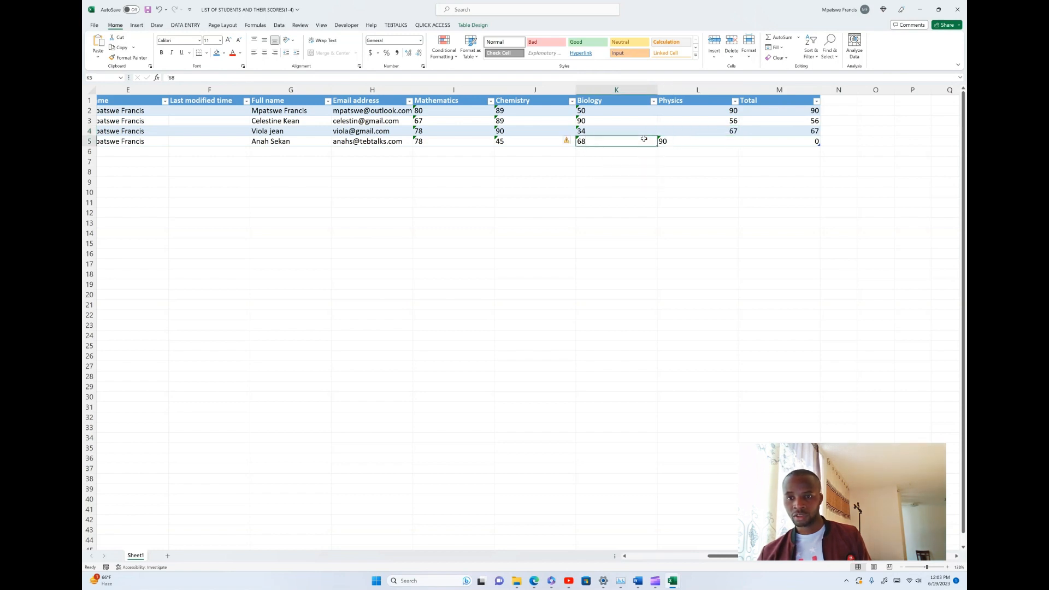
click(568, 140)
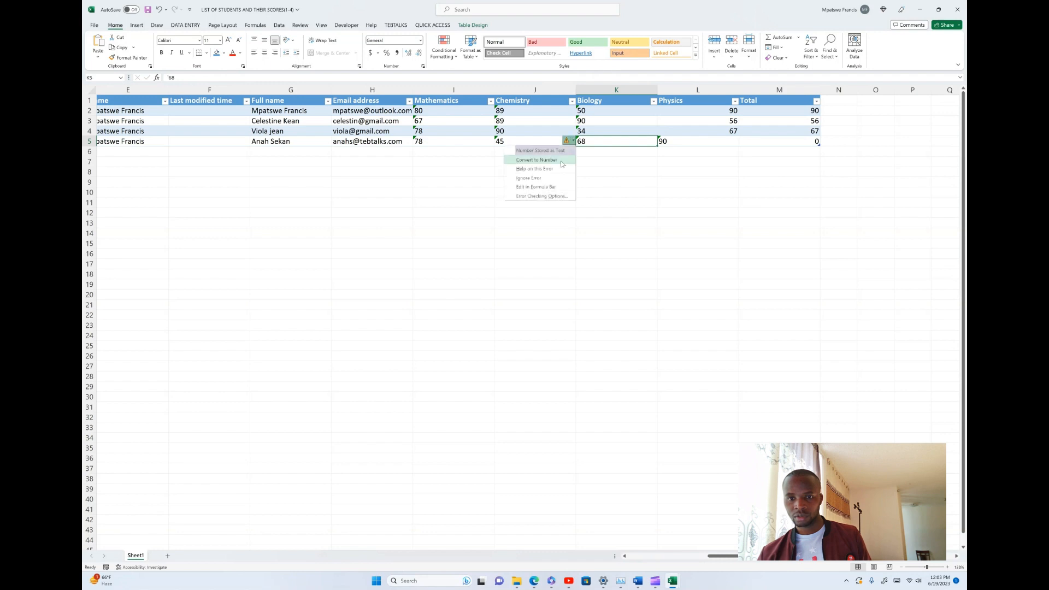
click(562, 160)
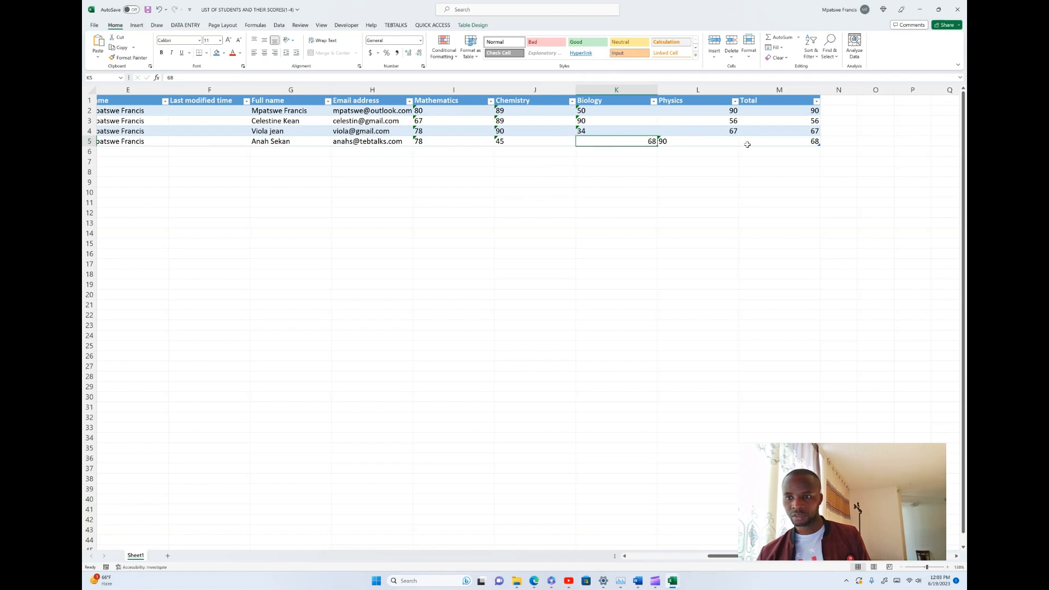
click(681, 143)
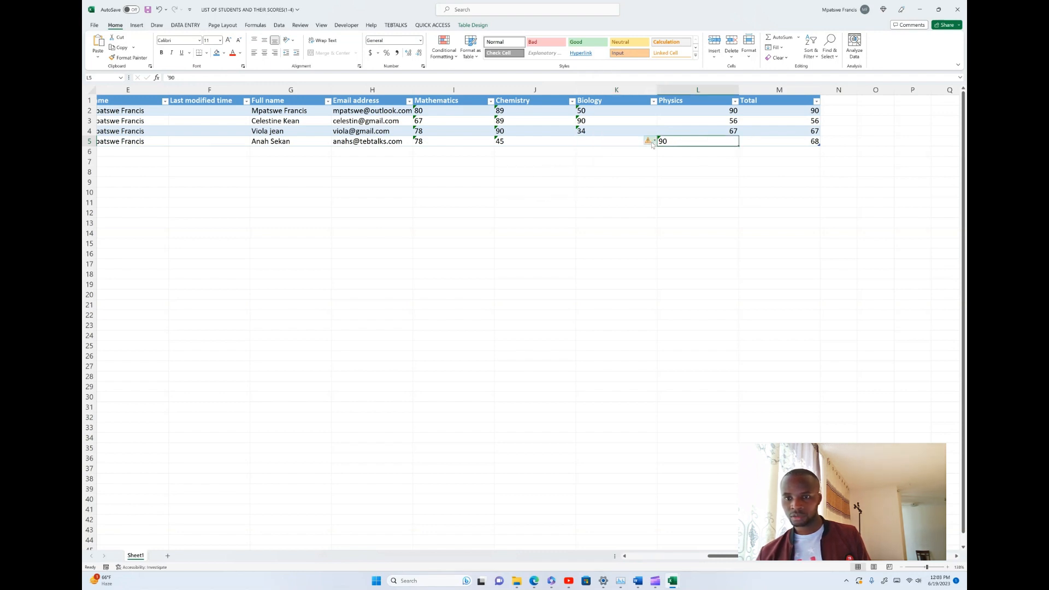
click(652, 143)
click(639, 160)
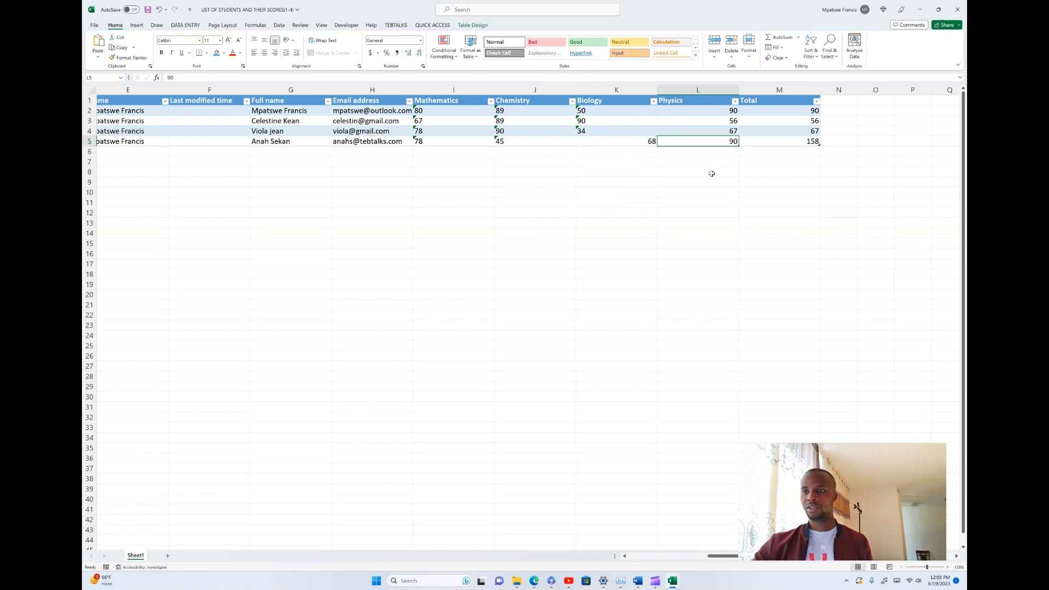
Circle the Total column showing 90, 56, 67 and 158 with a pen annotation
mouse_move(862, 103)
mouse_down()
mouse_move(796, 190)
mouse_move(801, 169)
mouse_move(861, 103)
mouse_up()
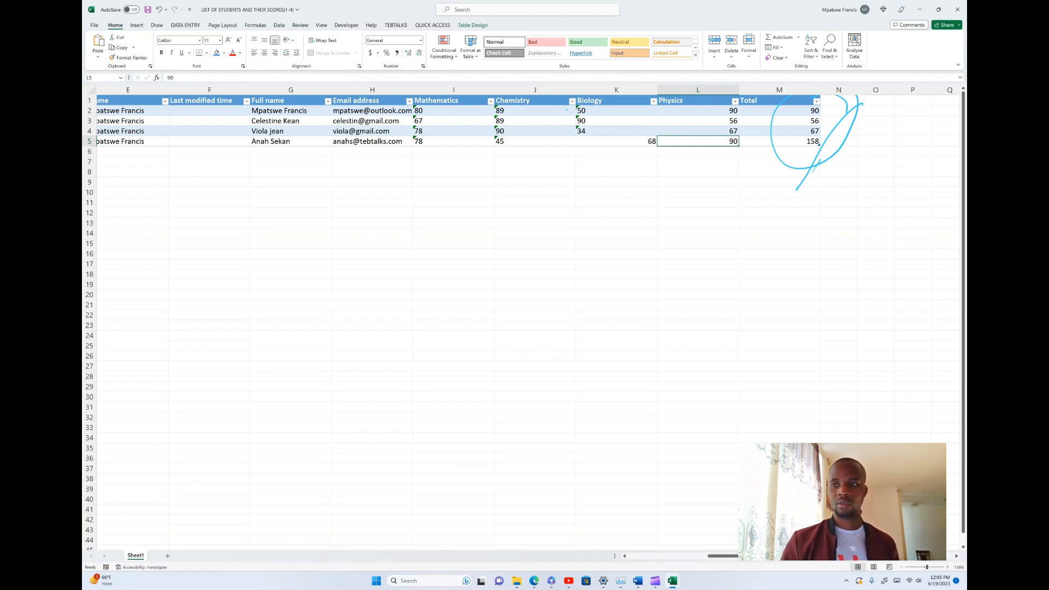
scroll(525, 273, down, 5)
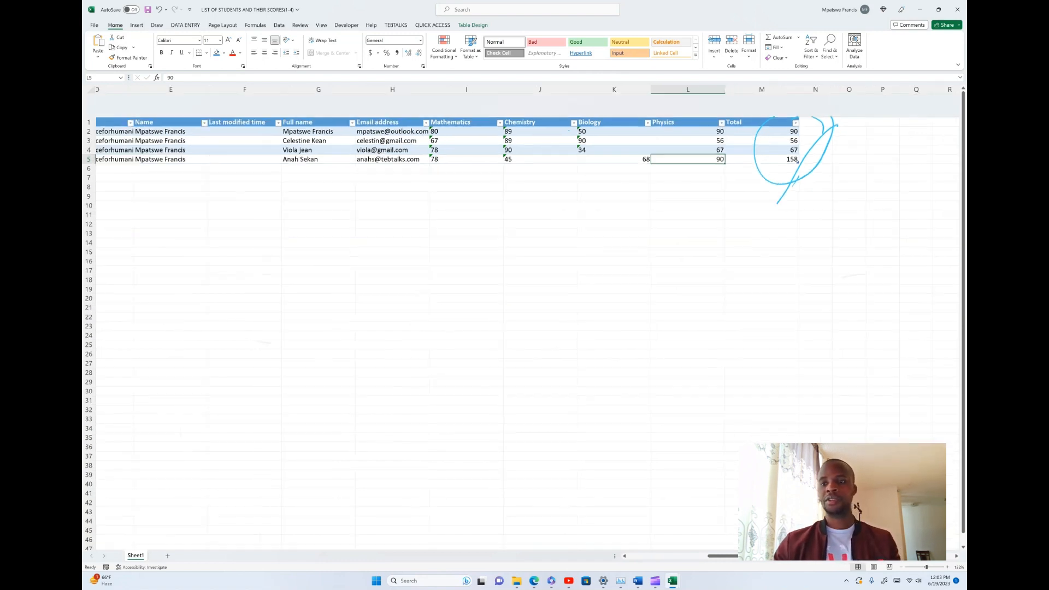